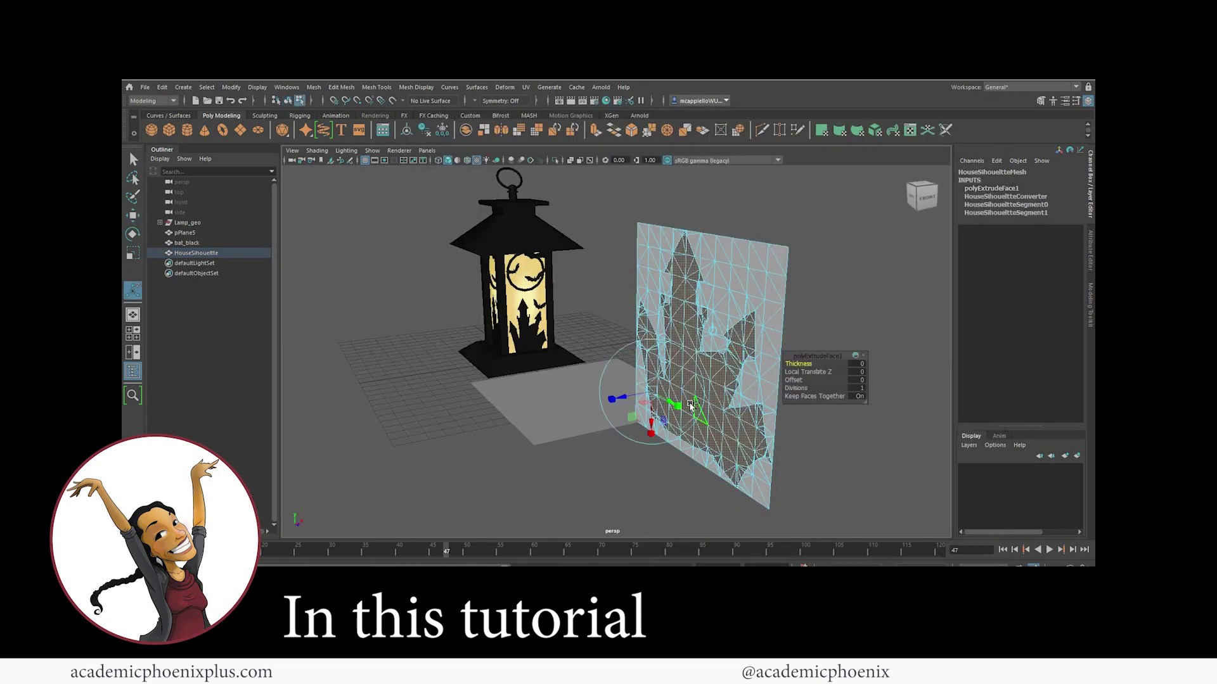
left_click_drag(634, 400, 605, 399)
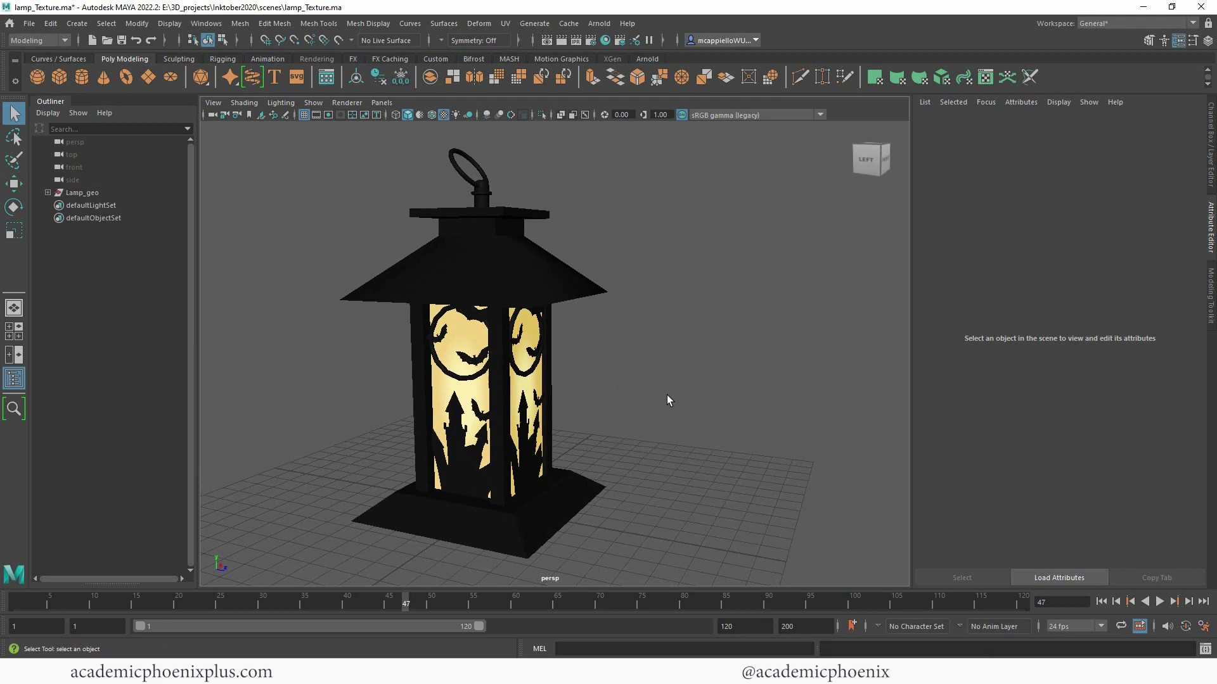
Step: Examine the castle silhouette mesh and the bat shapes on the lantern's glowing panels from several angles
left_click_drag(667, 390, 680, 333, "alt")
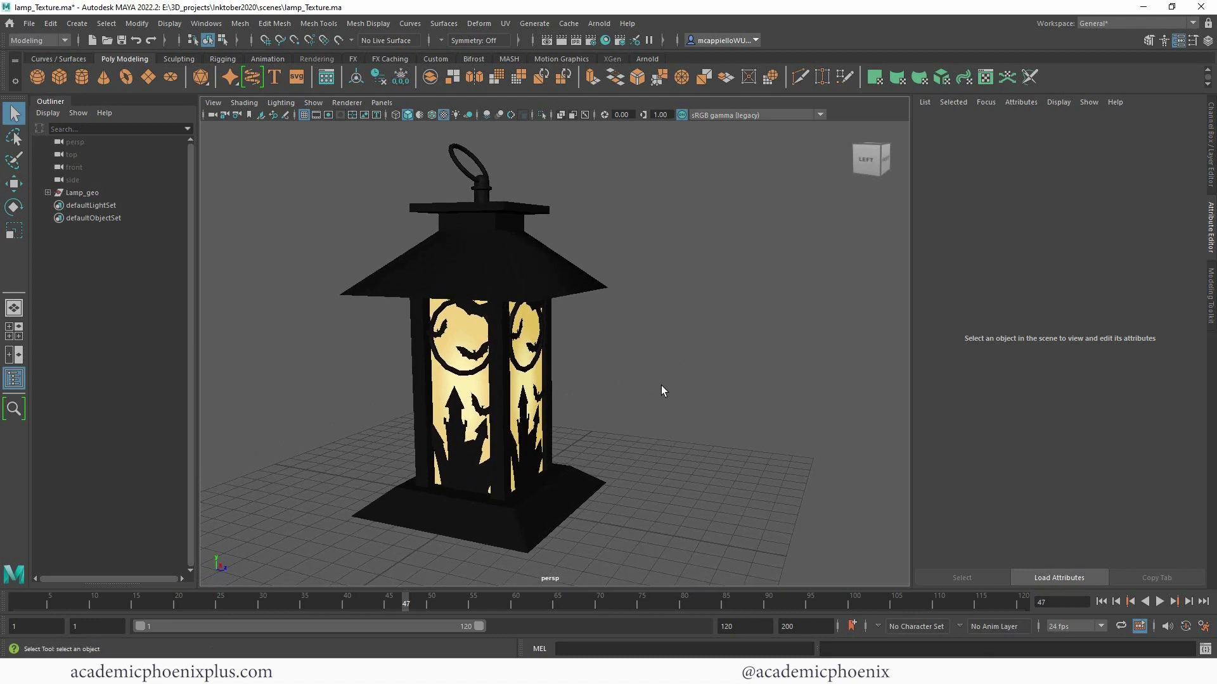
left_click(446, 481)
key("f")
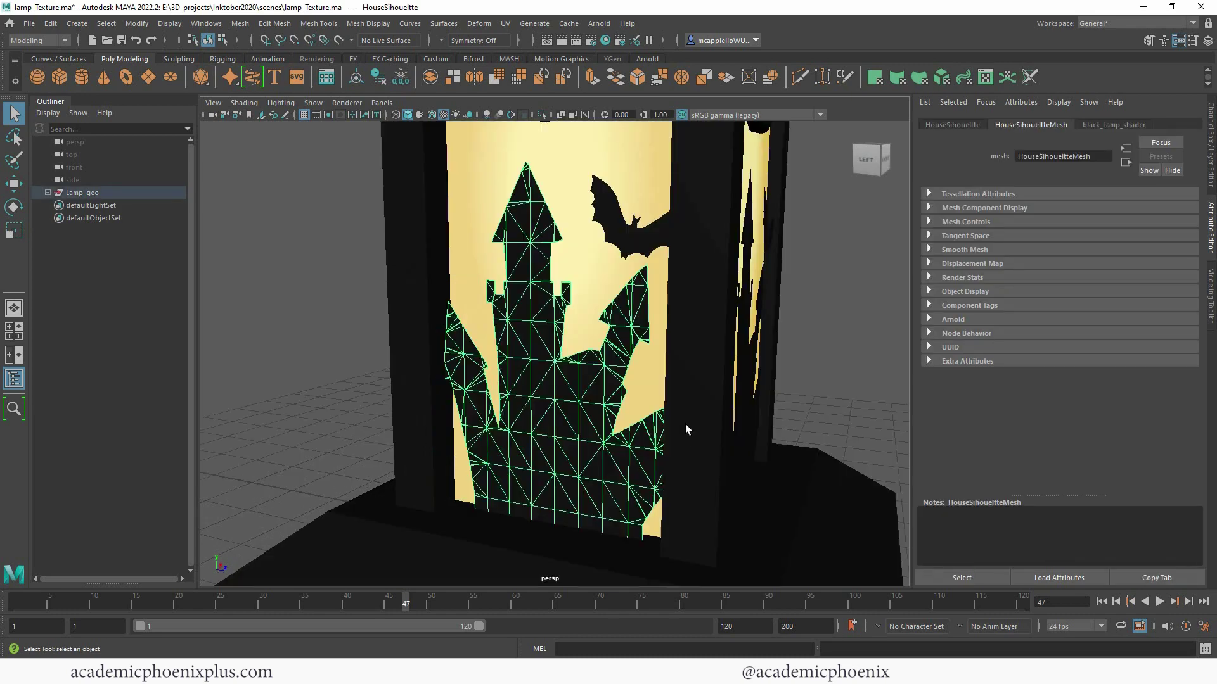
left_click(785, 378)
left_click_drag(573, 429, 595, 427, "alt")
left_click(596, 427)
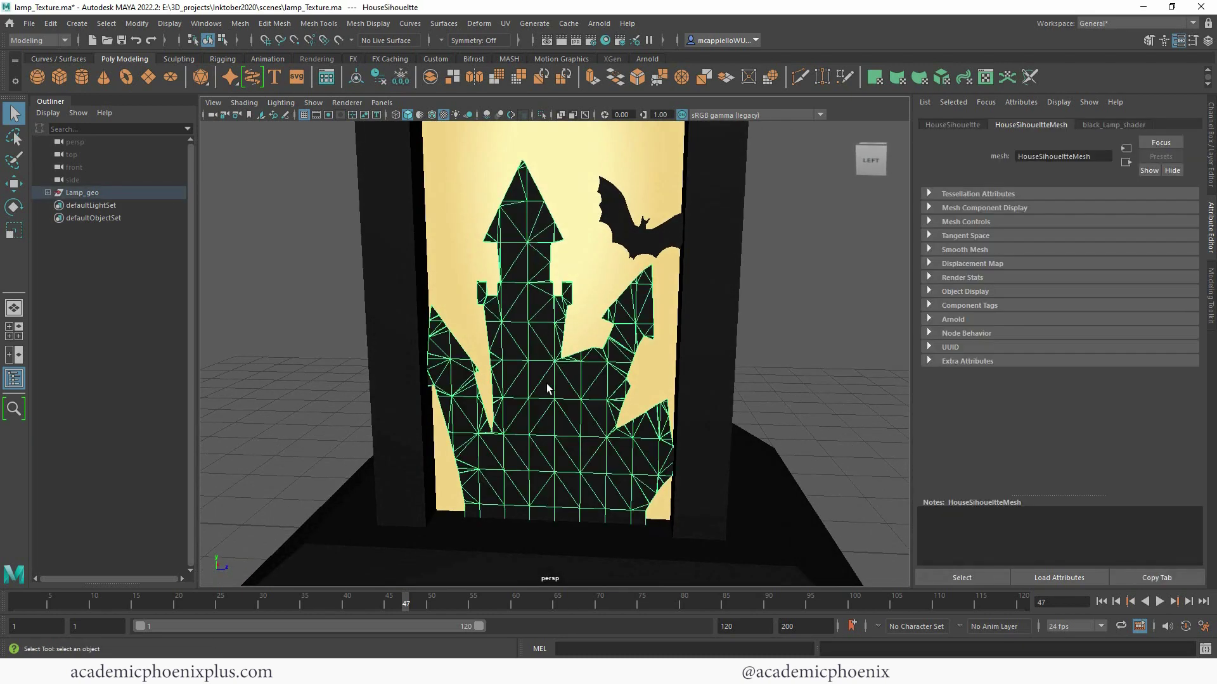
left_click(632, 243)
scroll(795, 351, "down", 6)
left_click_drag(570, 278, 715, 323, "alt")
left_click(729, 376)
left_click_drag(730, 374, 697, 377, "alt")
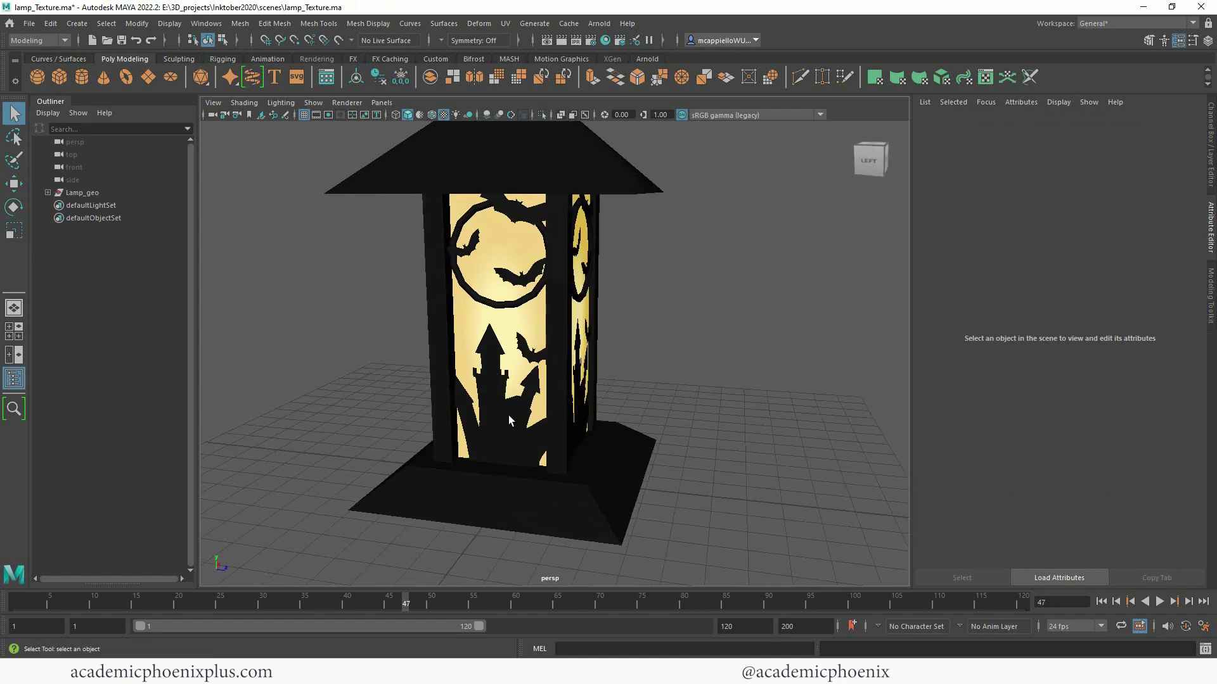
Step: Create a polygon plane, move it out beside the lantern and enlarge it
left_click_drag(724, 357, 614, 372, "alt")
right_click_drag(613, 372, 610, 357, "alt")
left_click_drag(610, 357, 546, 315, "alt")
left_click(149, 76)
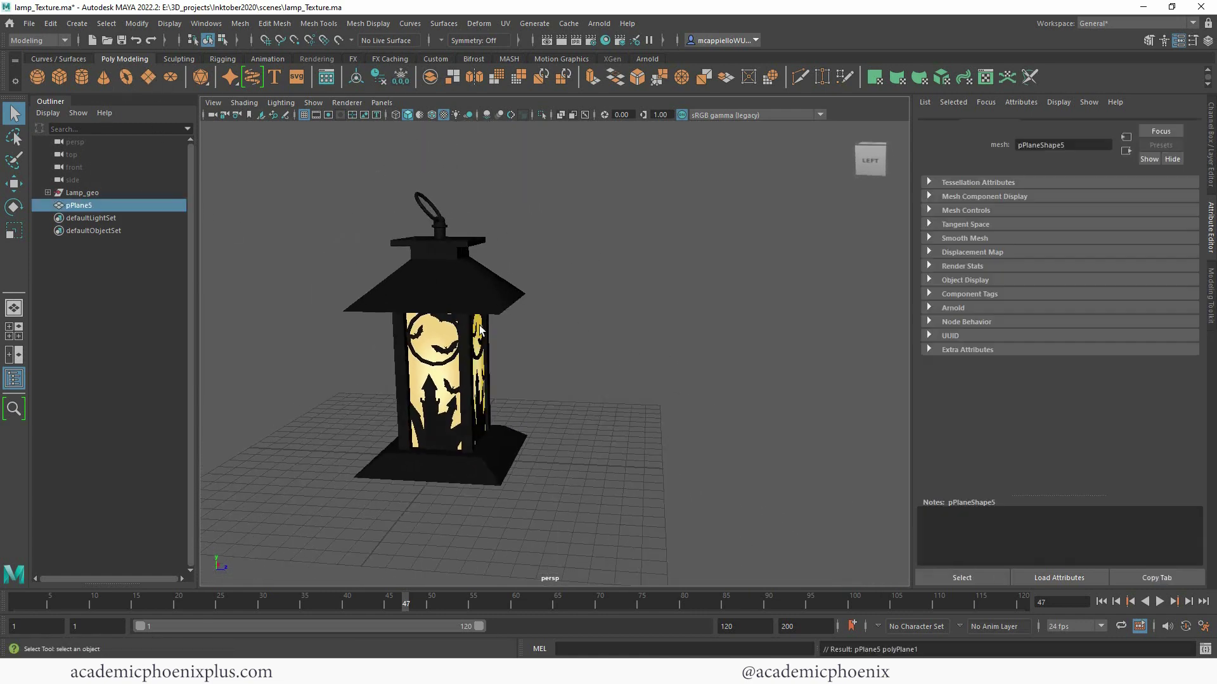
key("w")
left_click_drag(539, 470, 751, 478)
key("r")
left_click_drag(712, 416, 634, 405, "alt")
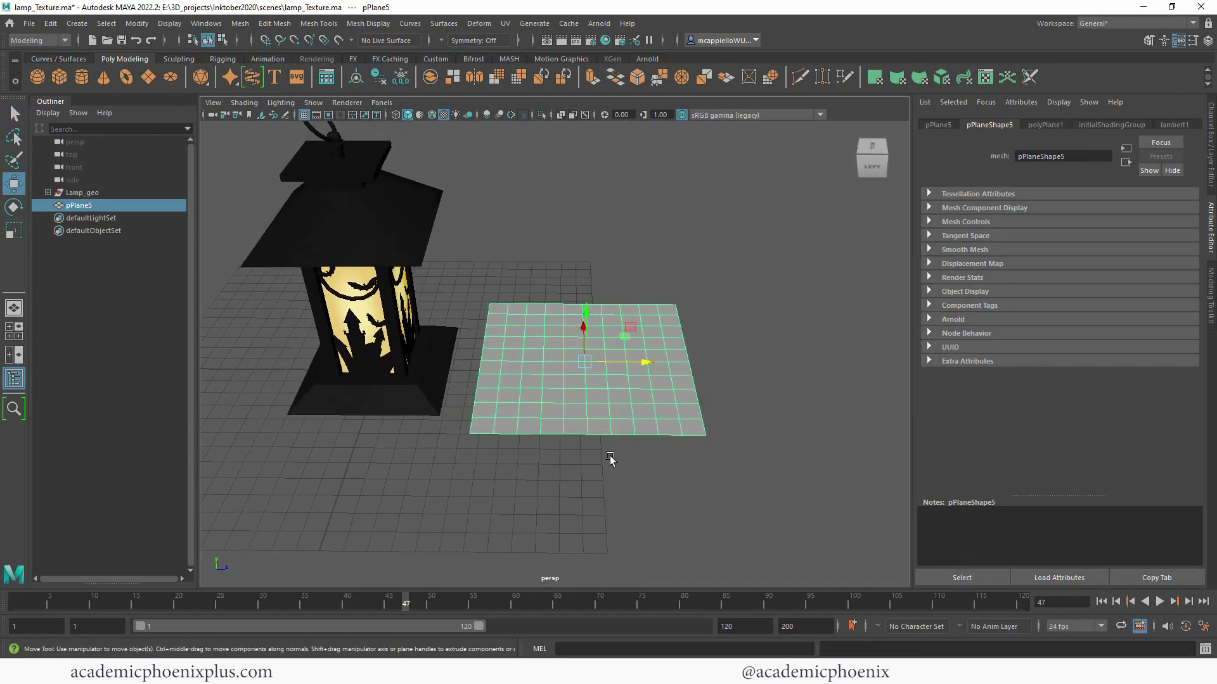
key("w")
Step: Open the Texture to Geometry conversion options for the plane and reset them to their defaults
left_click(77, 24)
left_click(137, 23)
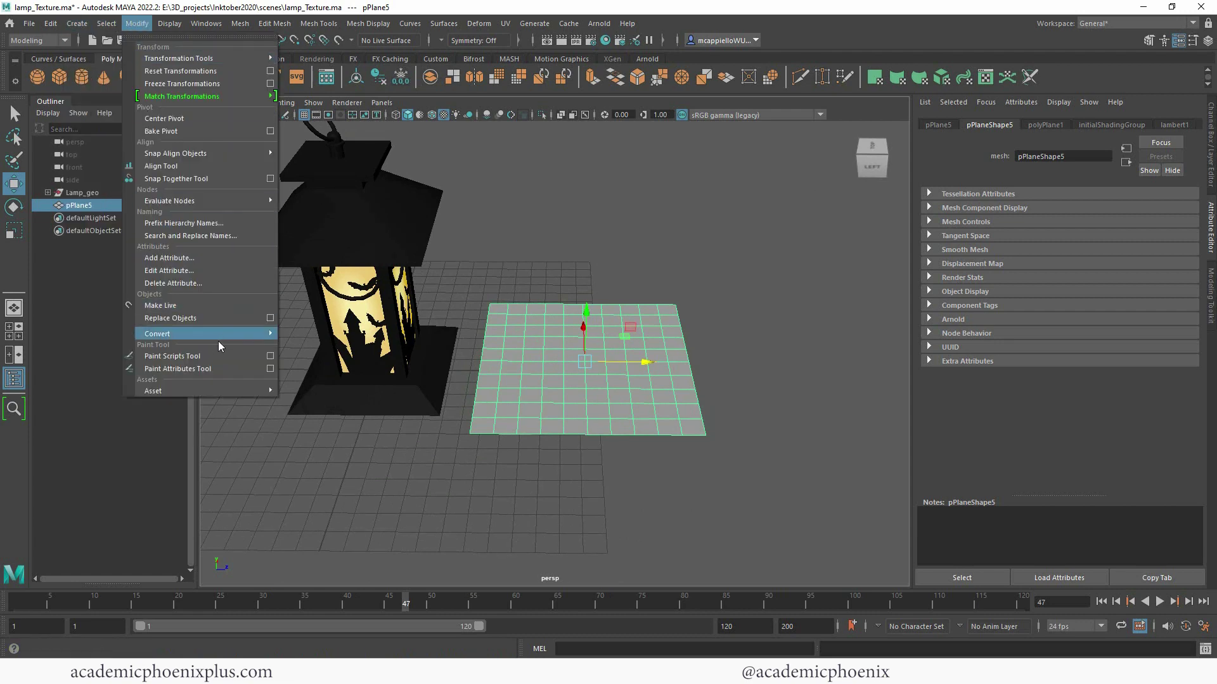
mouse_move(226, 338)
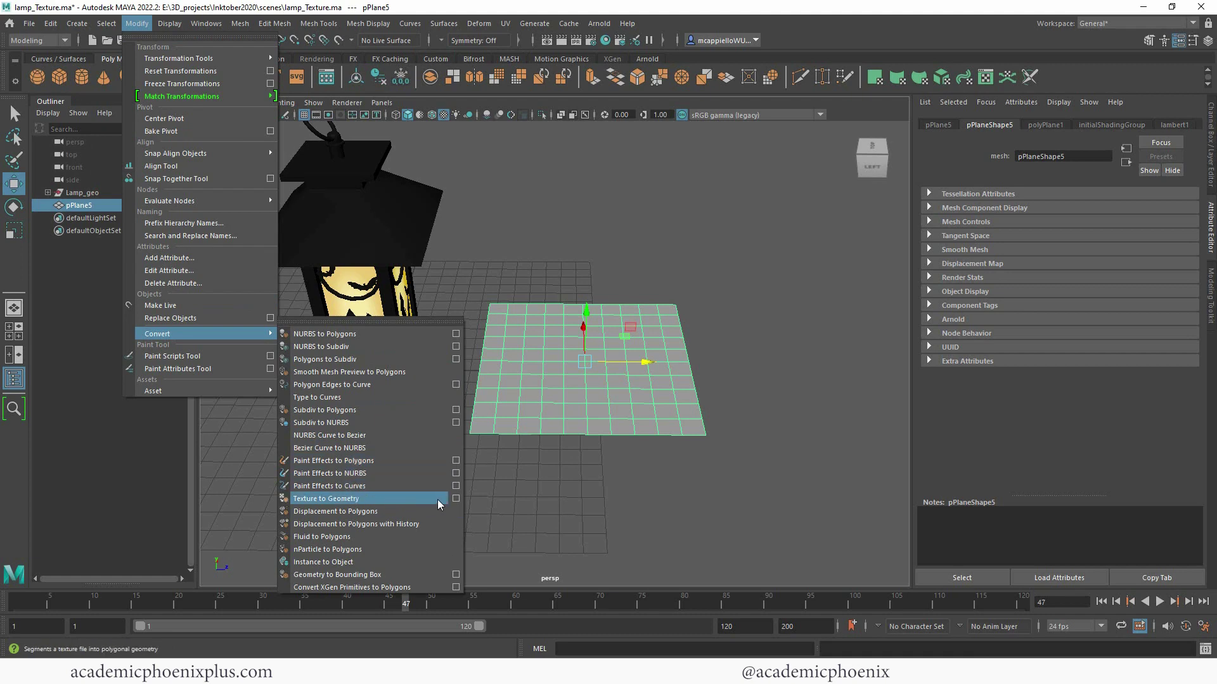
left_click(455, 499)
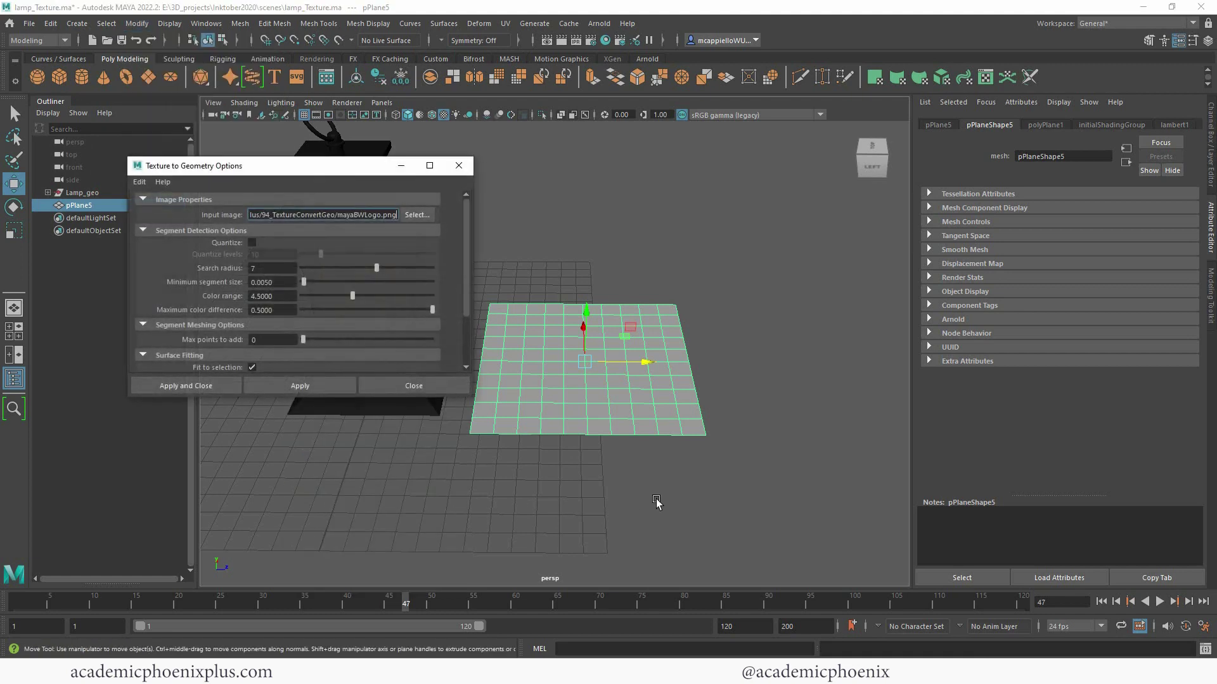
left_click(139, 182)
left_click(166, 209)
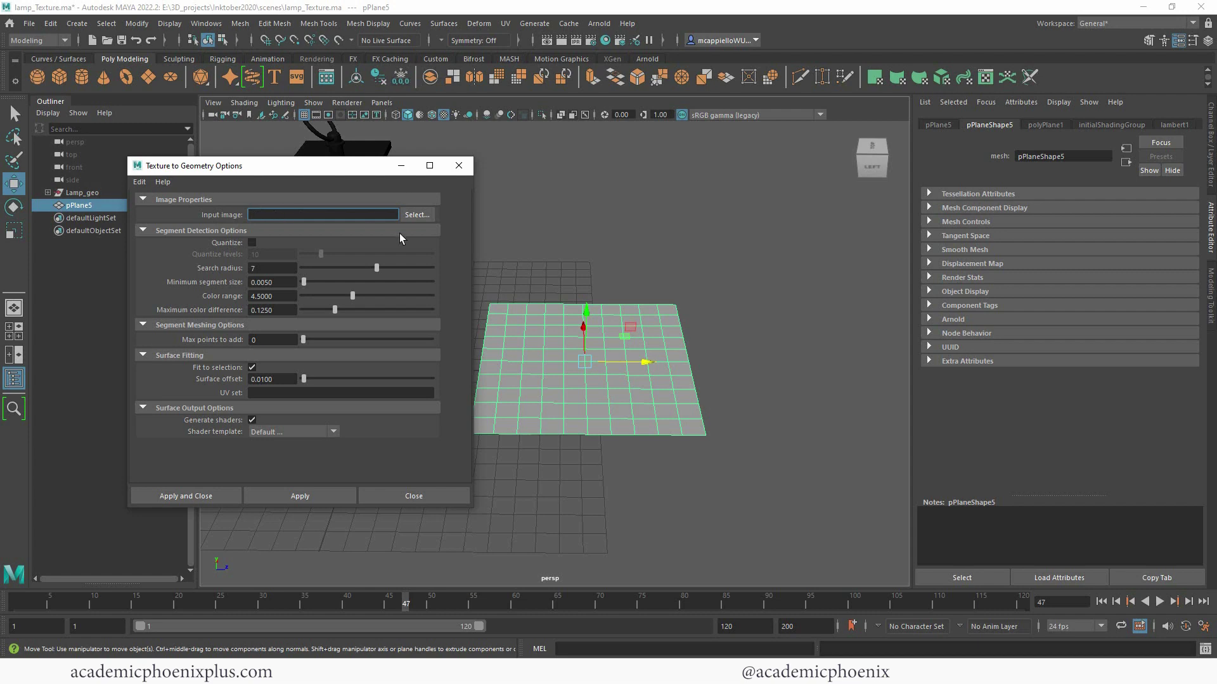
Step: Load bat-black.jpg from the sourceimages folder as the input image and convert it to geometry on the plane
left_click(416, 215)
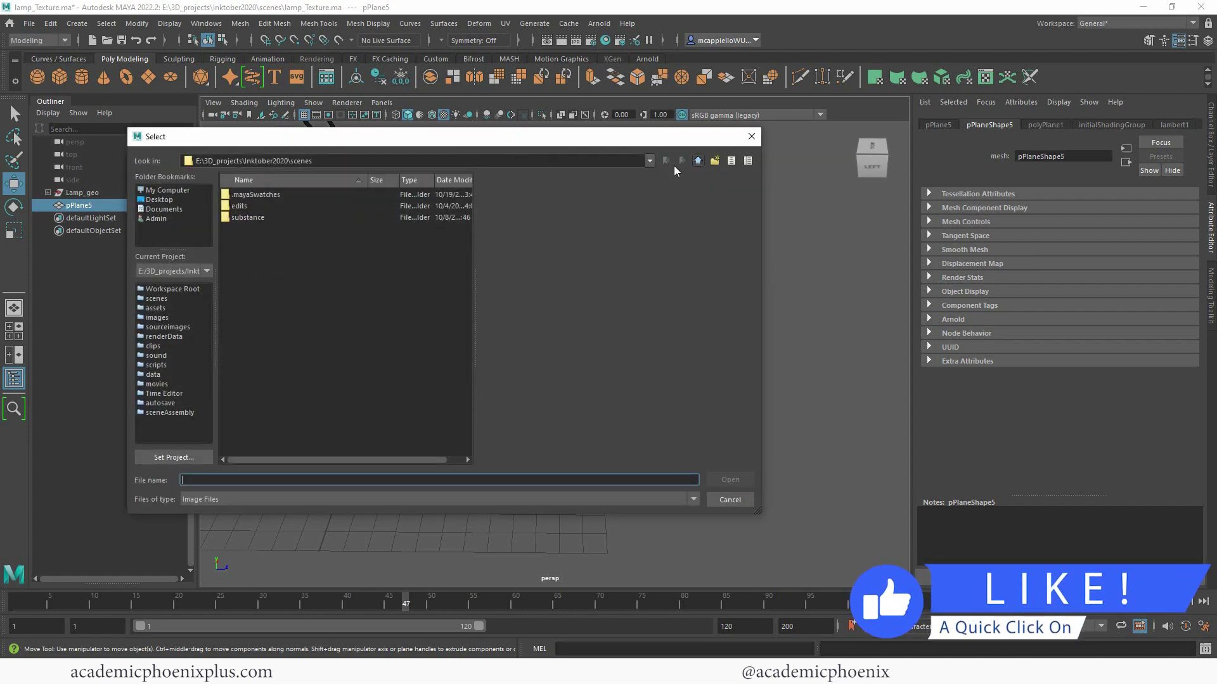
left_click(167, 327)
left_click(279, 332)
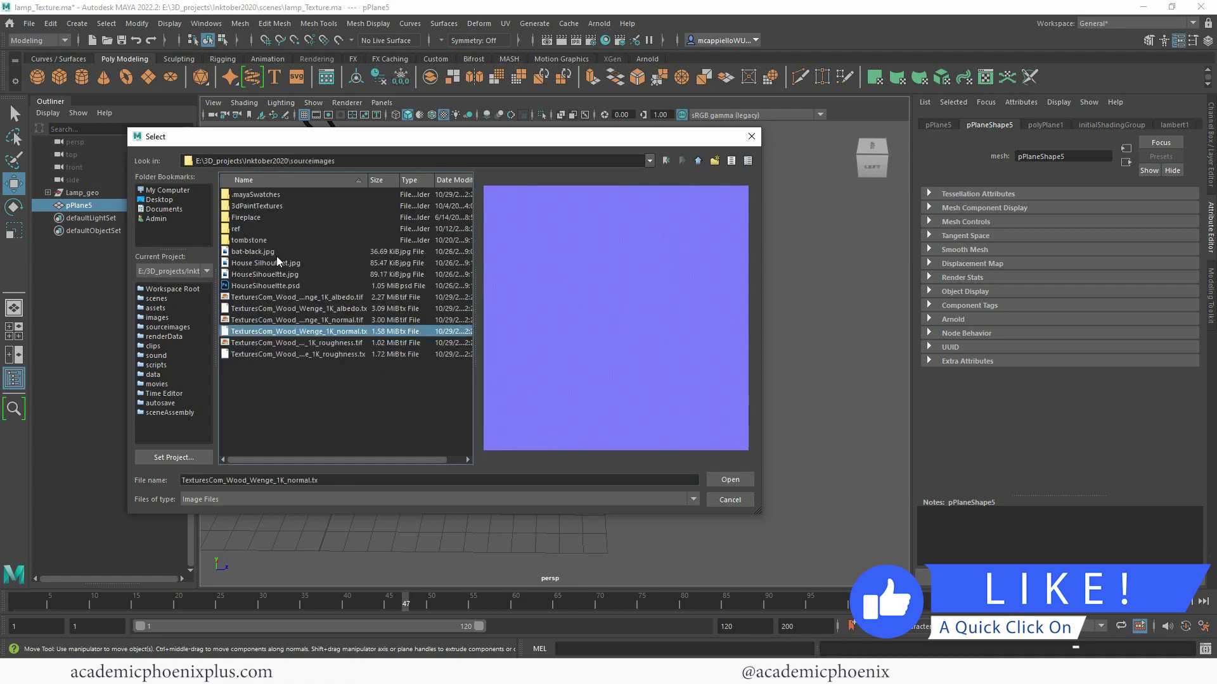
left_click(268, 253)
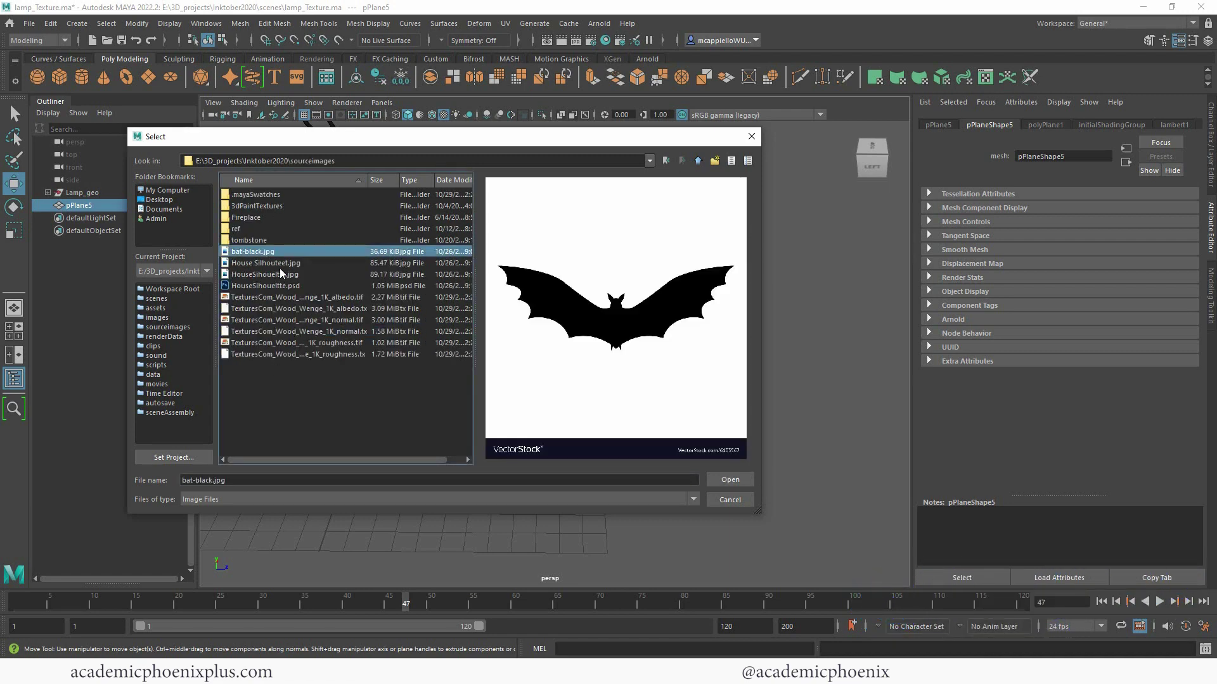
left_click(735, 480)
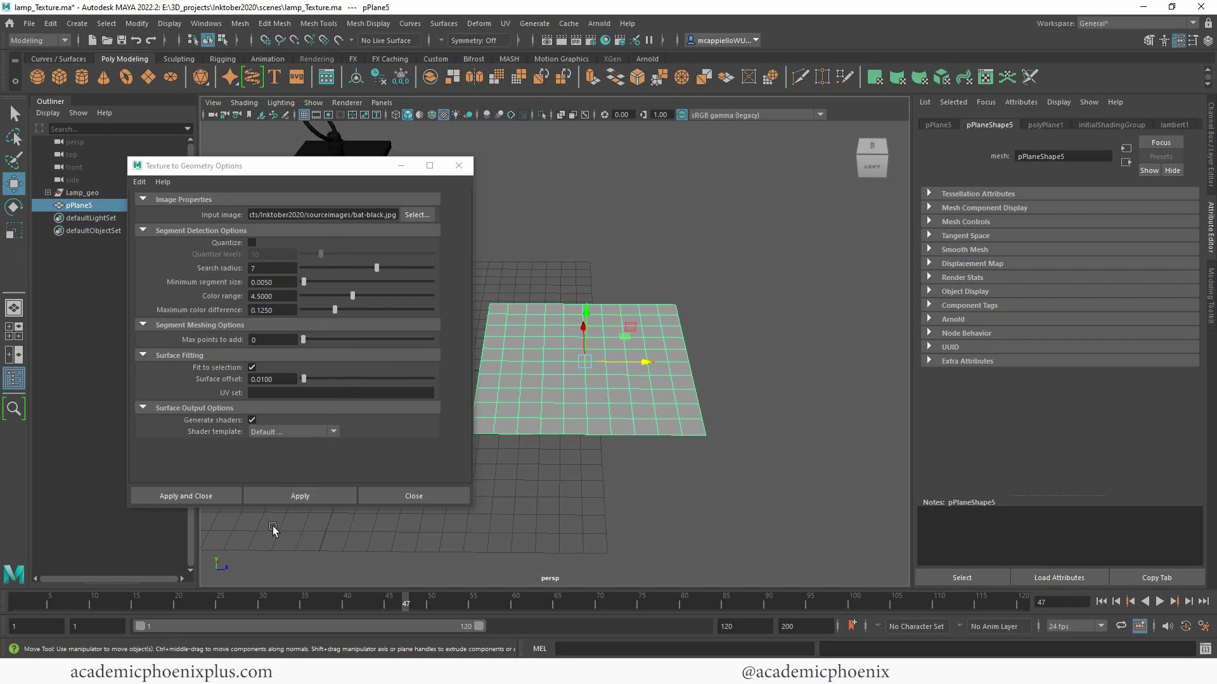
left_click(199, 499)
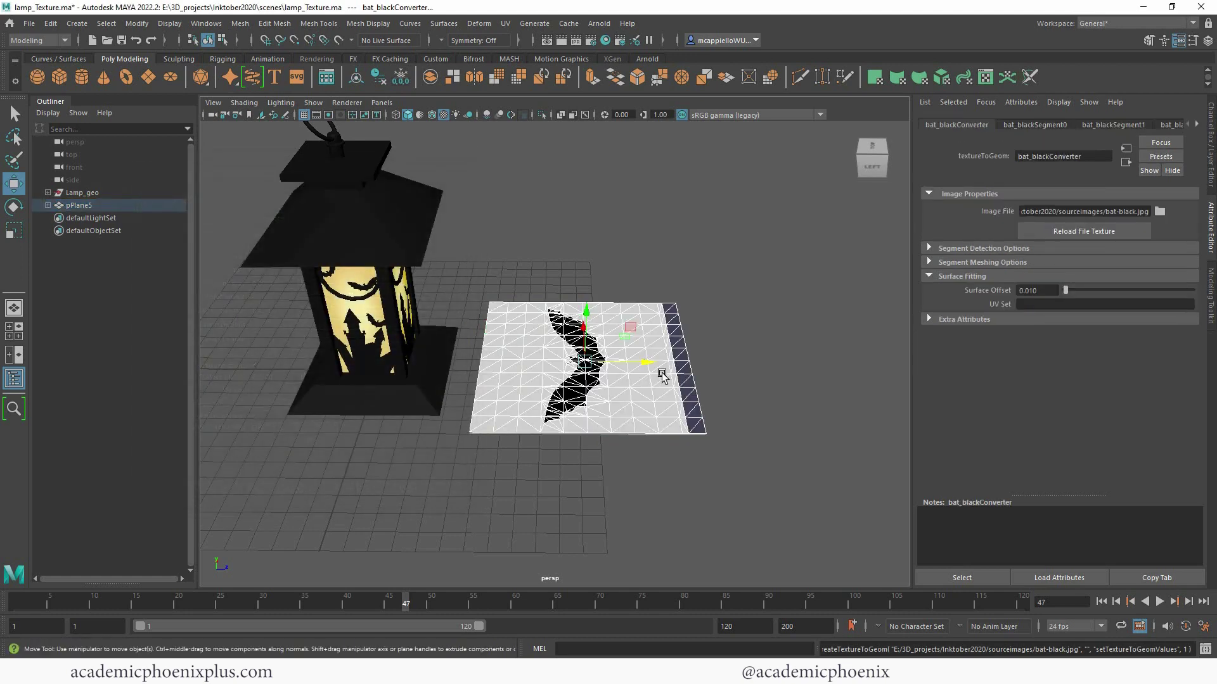
Step: Examine the generated bat mesh and its triangulated background from above
left_click_drag(725, 301, 693, 313, "alt")
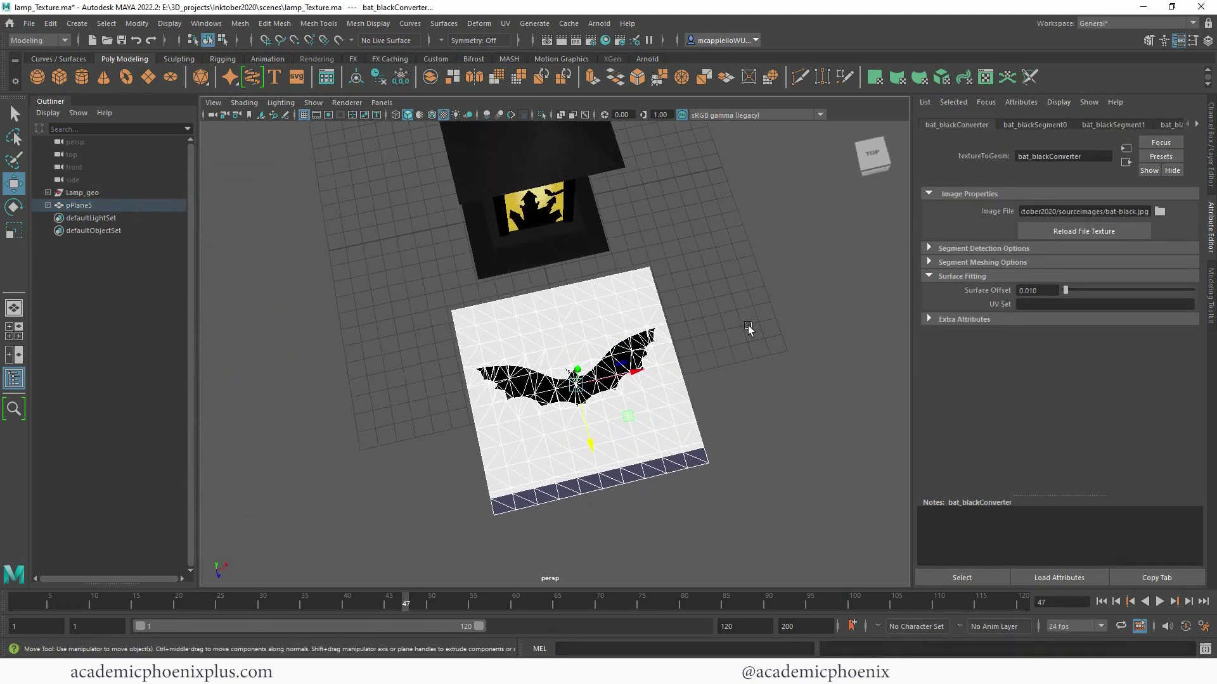
scroll(748, 325, "up", 6)
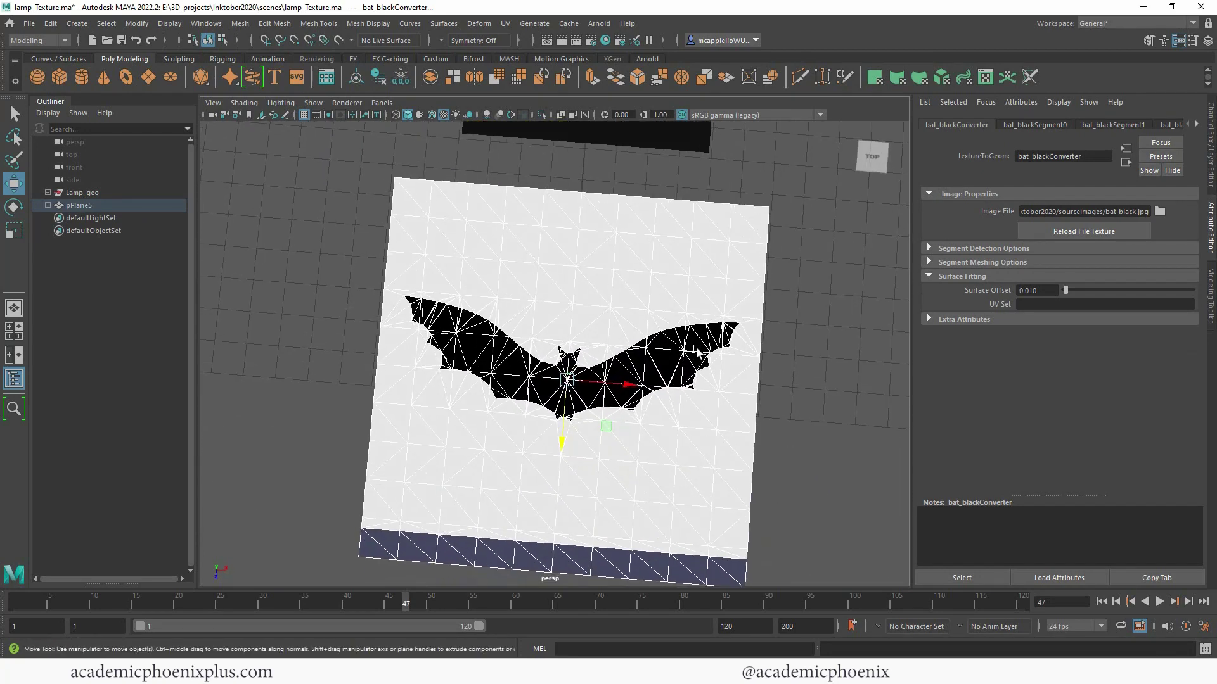
left_click(827, 331)
left_click(700, 353)
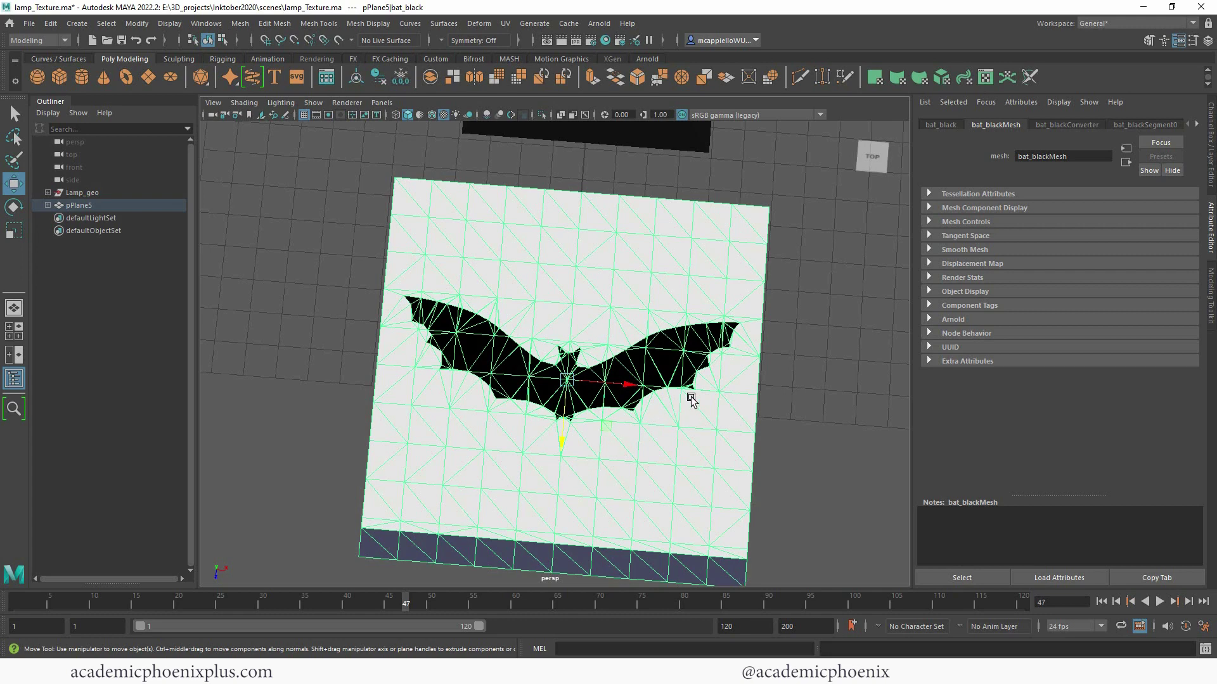
middle_click_drag(692, 401, 679, 360, "alt")
left_click_drag(678, 360, 618, 299, "alt")
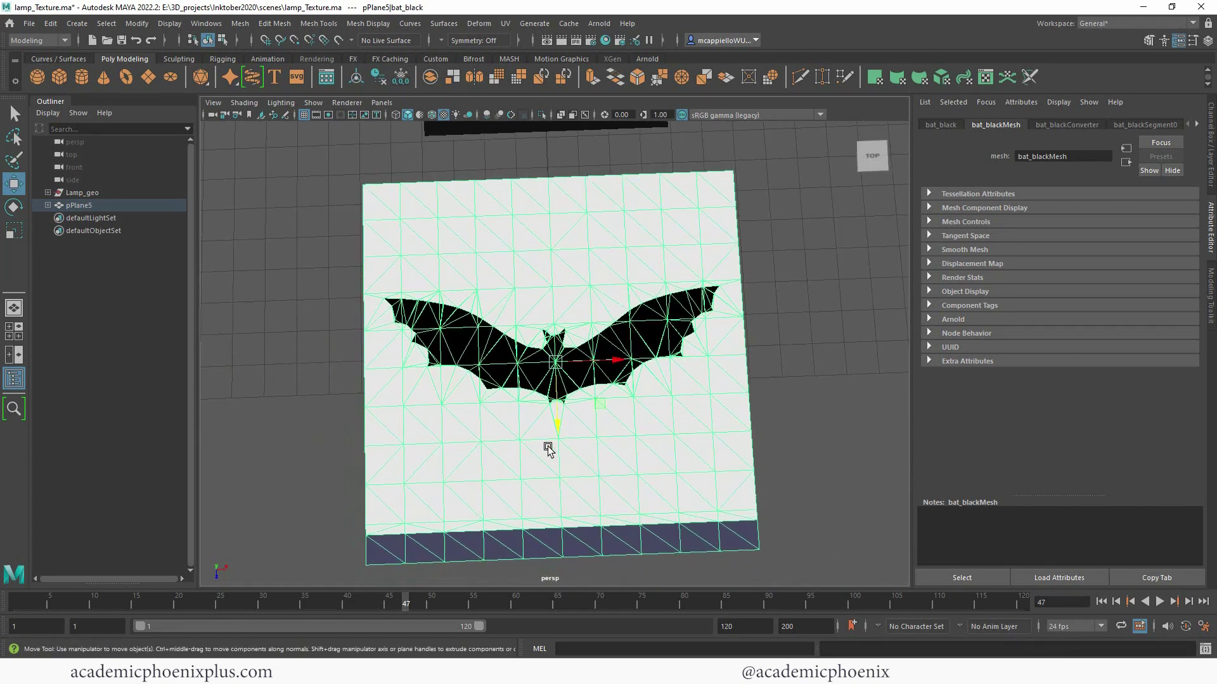
left_click(755, 316)
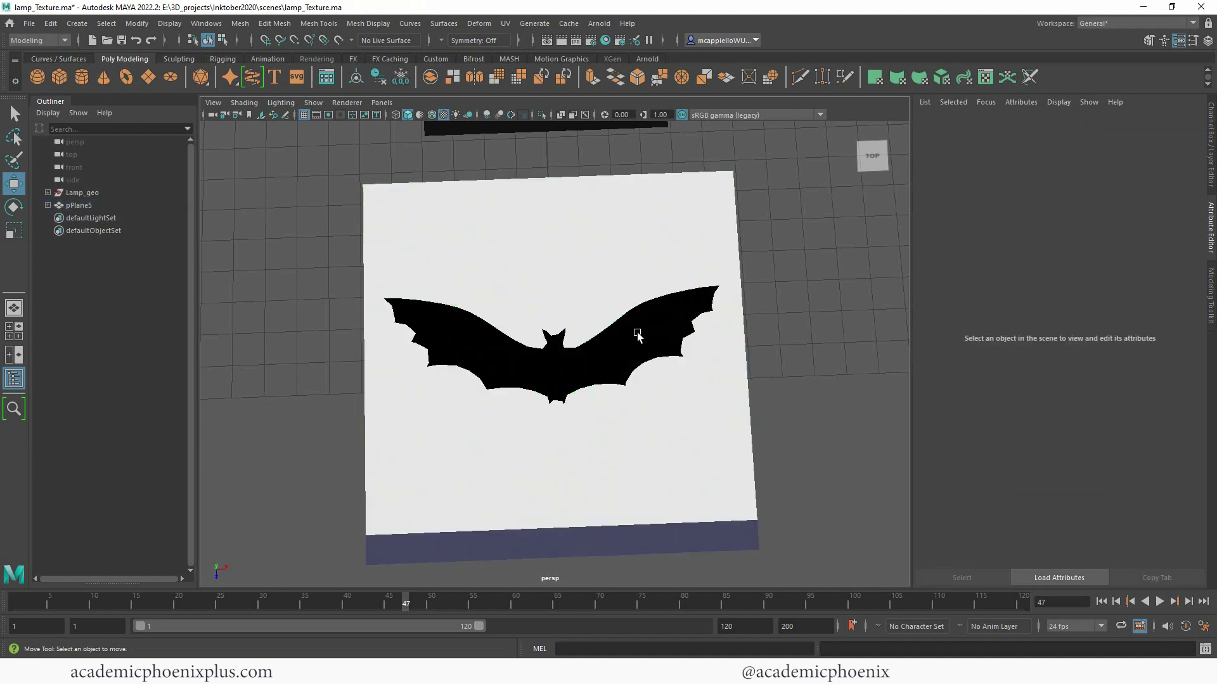
Step: Delete the rows of white background faces above the bat
left_click_drag(638, 336, 598, 298, "alt")
left_click(598, 298)
right_click_drag(570, 272, 574, 303)
left_click_drag(328, 164, 783, 259)
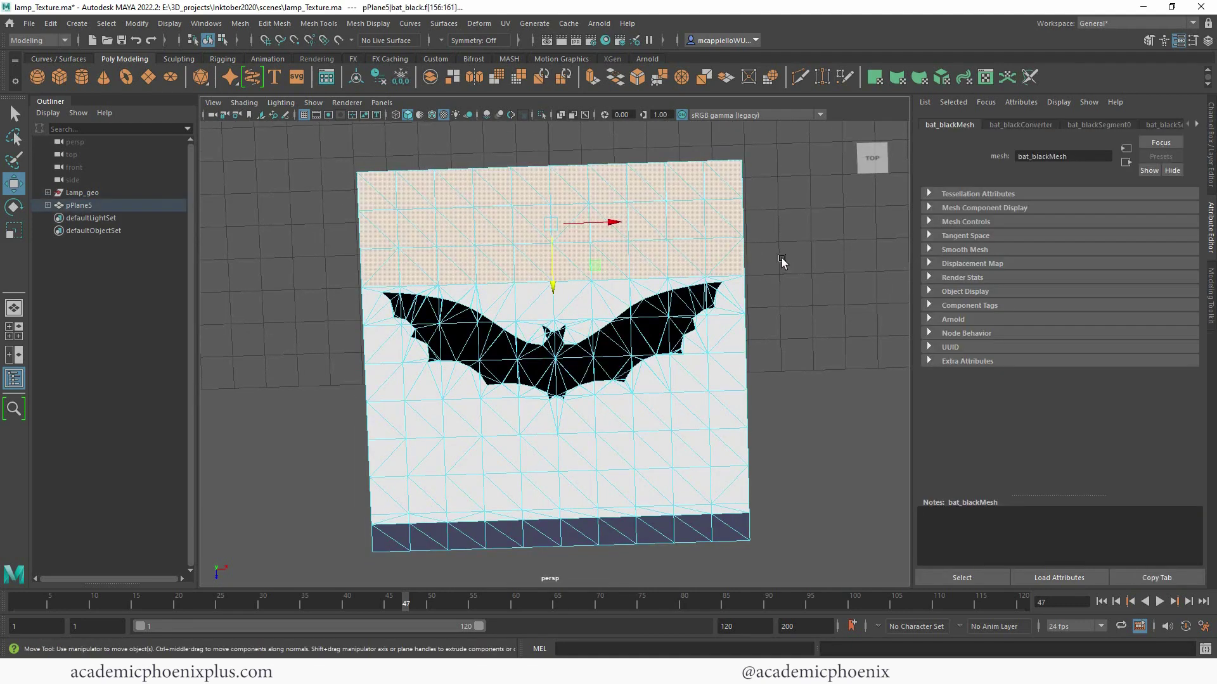
key("Delete")
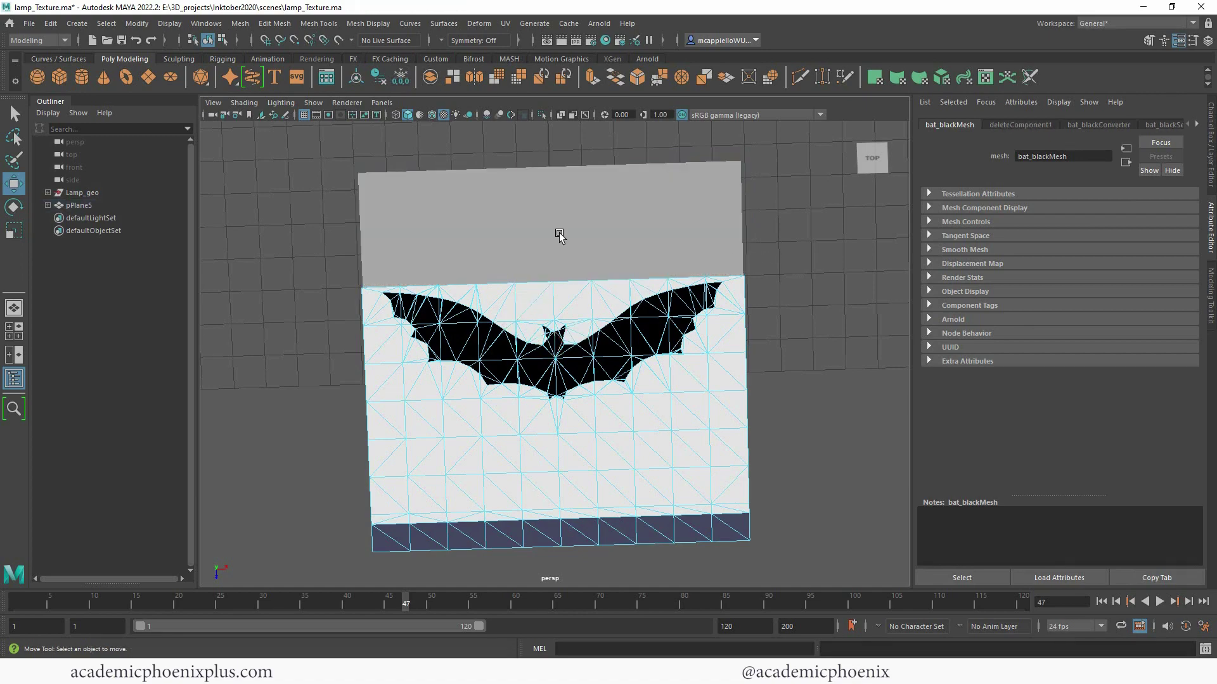
Step: Return to object mode and raise the bat mesh above the original plane
right_click_drag(584, 308, 633, 284)
left_click_drag(634, 283, 666, 261, "alt")
left_click(549, 315)
left_click_drag(549, 315, 548, 285)
left_click_drag(557, 353, 557, 401, "alt")
left_click(557, 401)
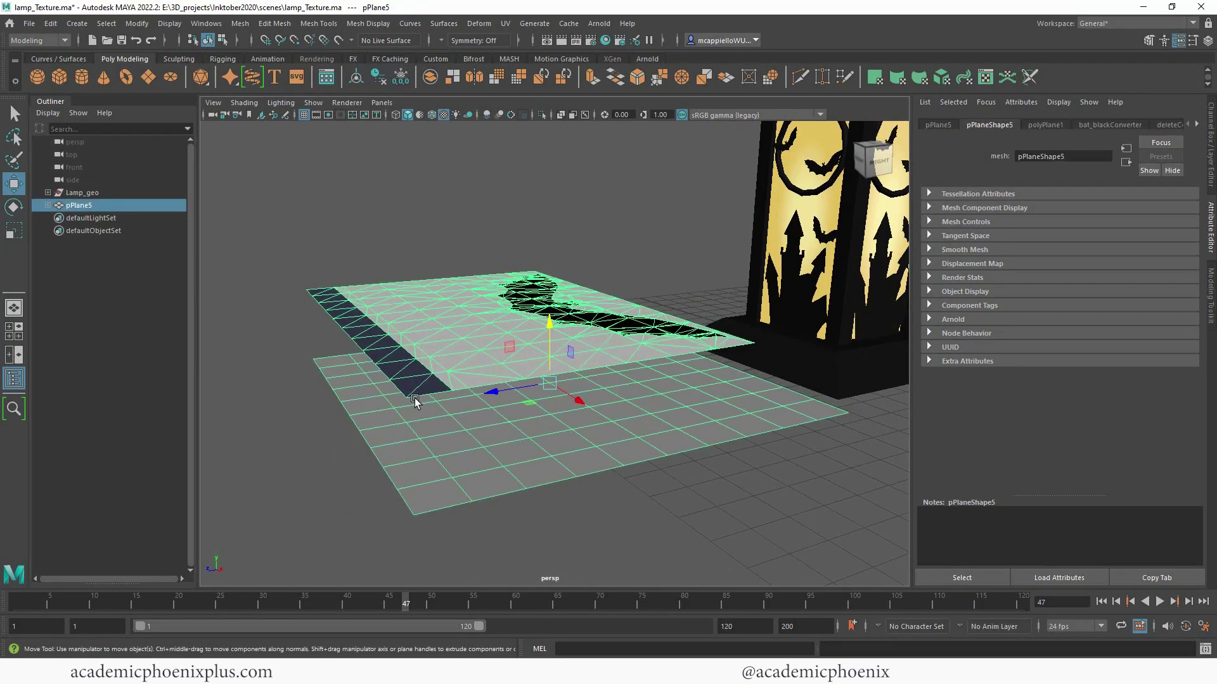
Step: Expand pPlane5 in the Outliner, select its child bat_black and frame it in the view
left_click_drag(84, 207, 55, 206)
left_click(48, 205)
left_click(96, 219)
key("f")
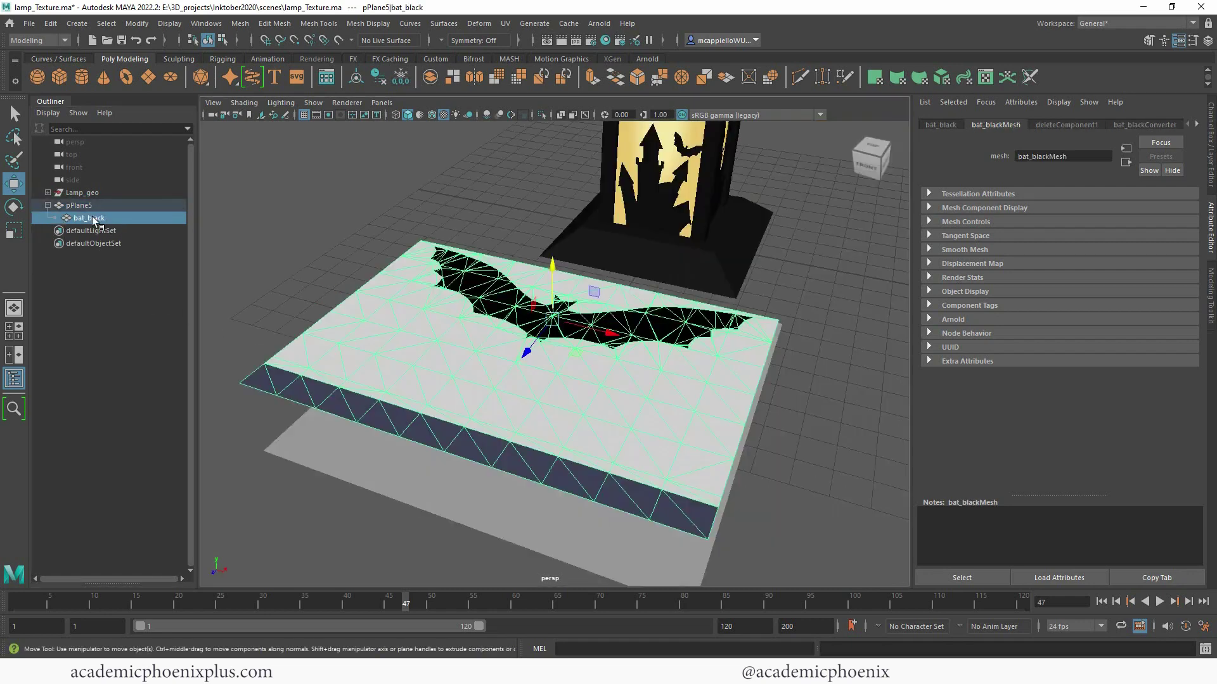
left_click_drag(528, 313, 677, 380, "alt")
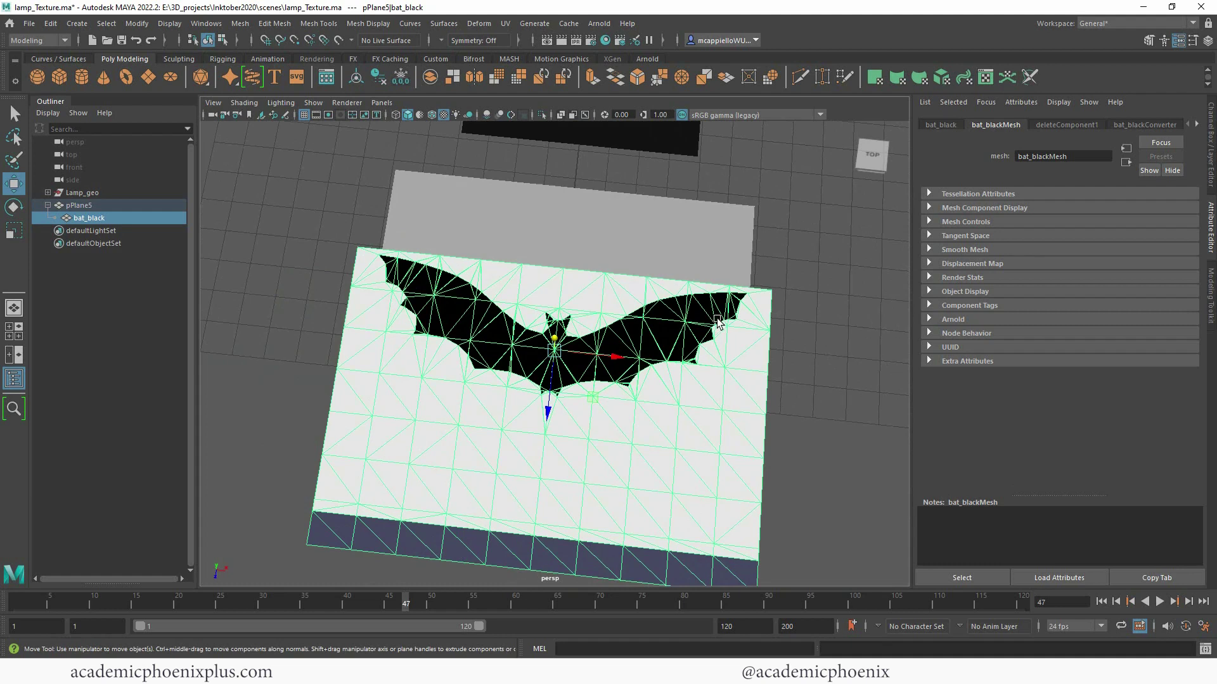
Step: Select the dark blue footer faces by their material bat_blackConverterShader0 in the Hypershade and delete them
left_click(605, 40)
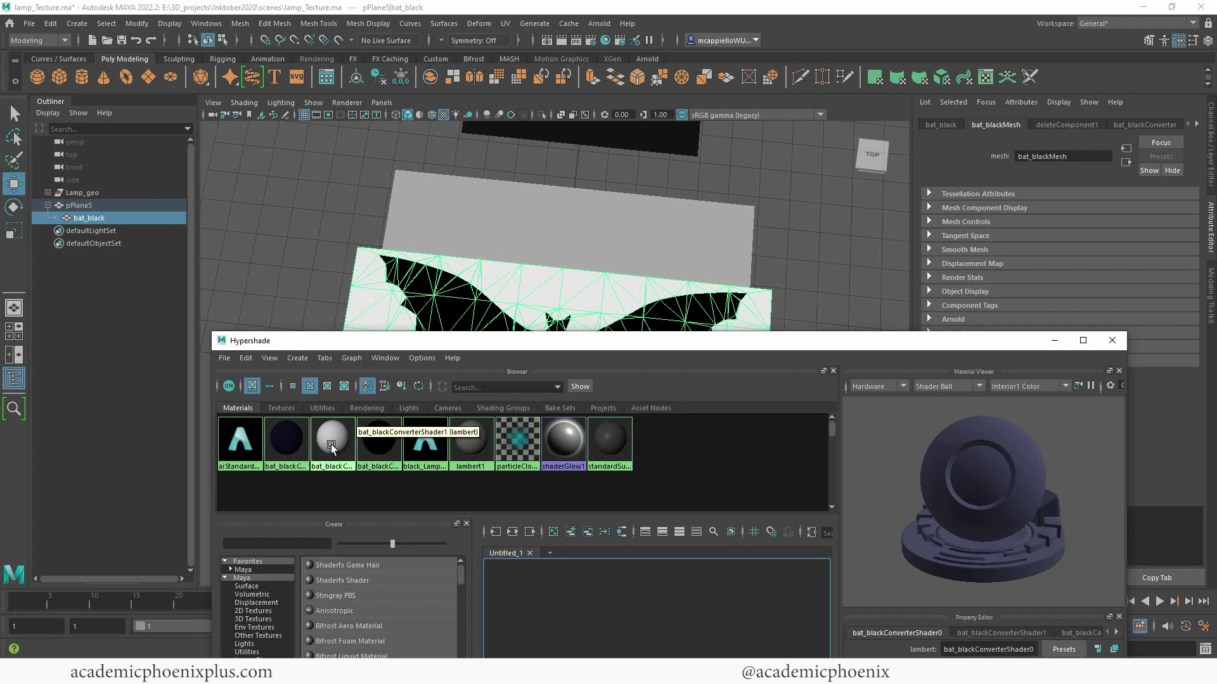
left_click_drag(435, 341, 699, 240)
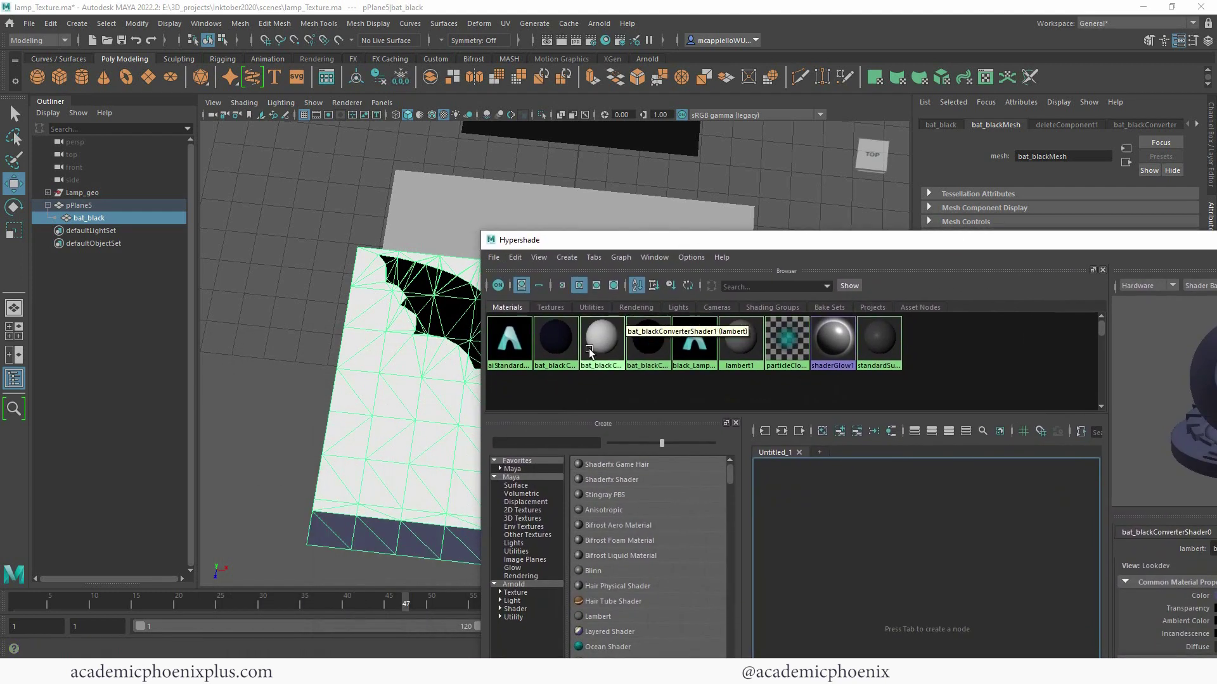
right_click_drag(552, 340, 615, 342)
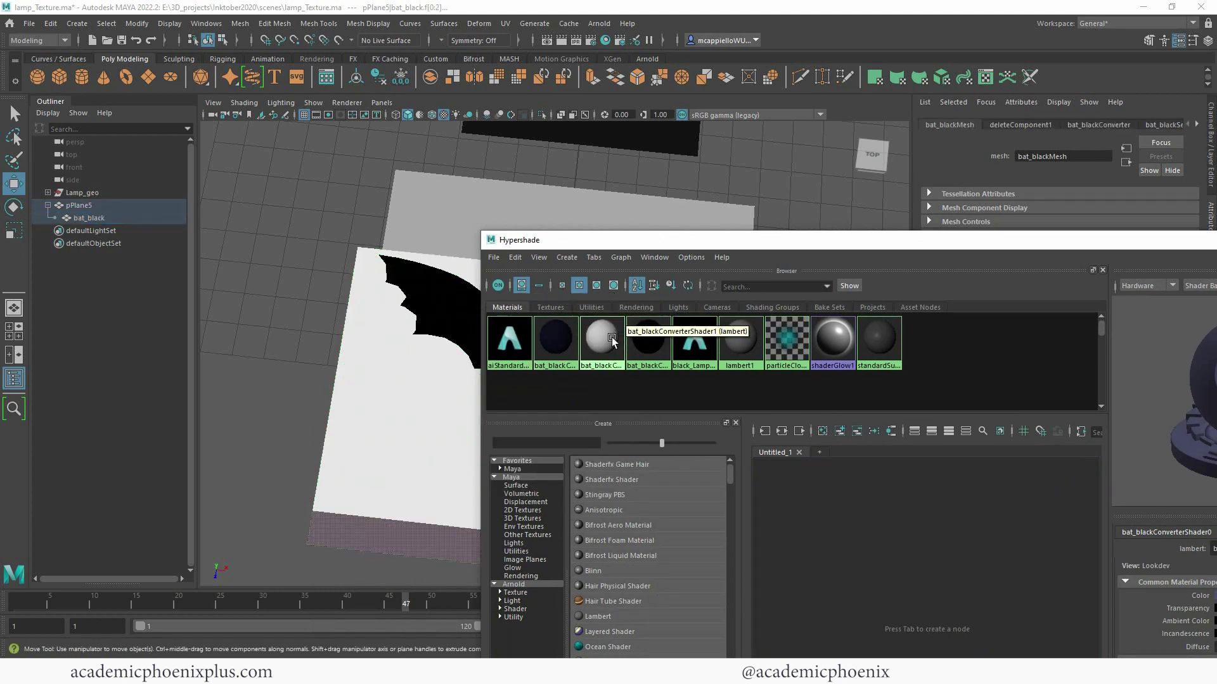
key("super+Right")
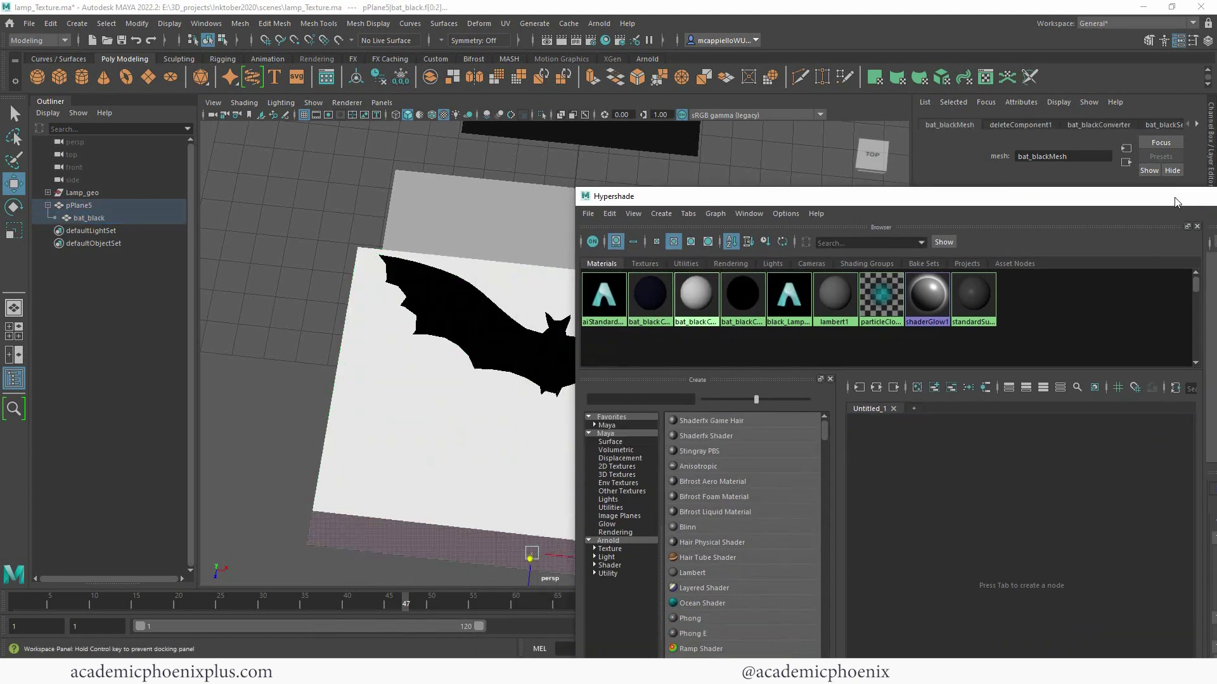
key("super+Down")
key("super+Down")
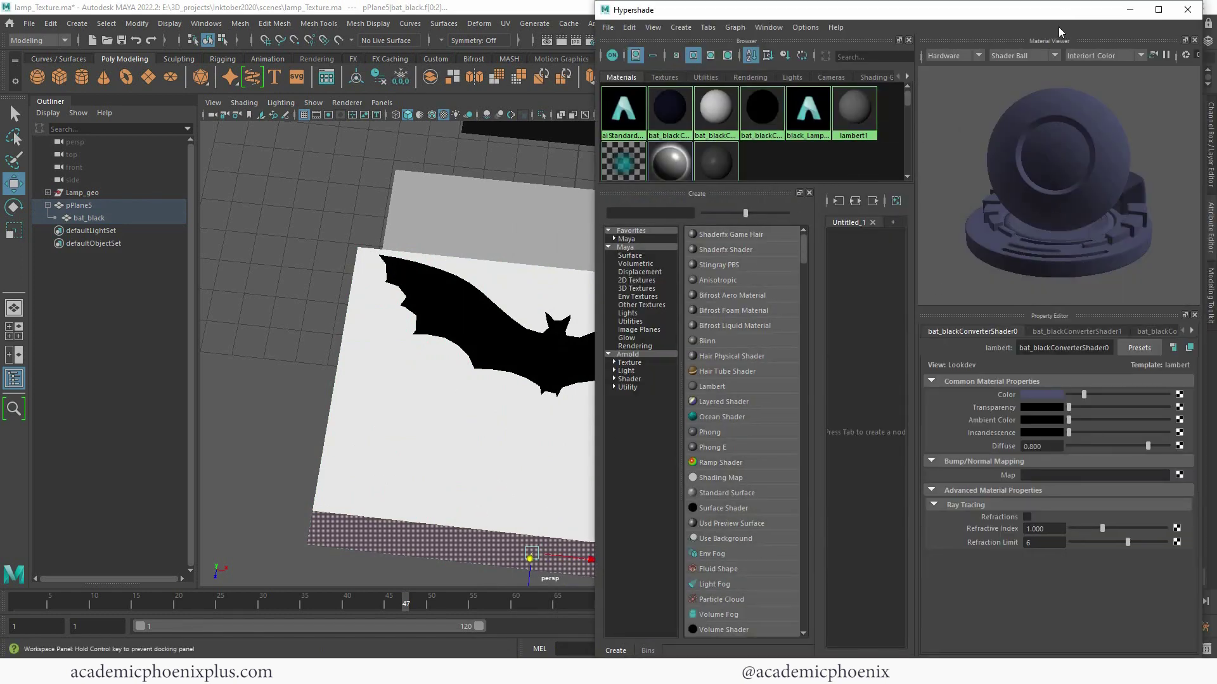
key("Delete")
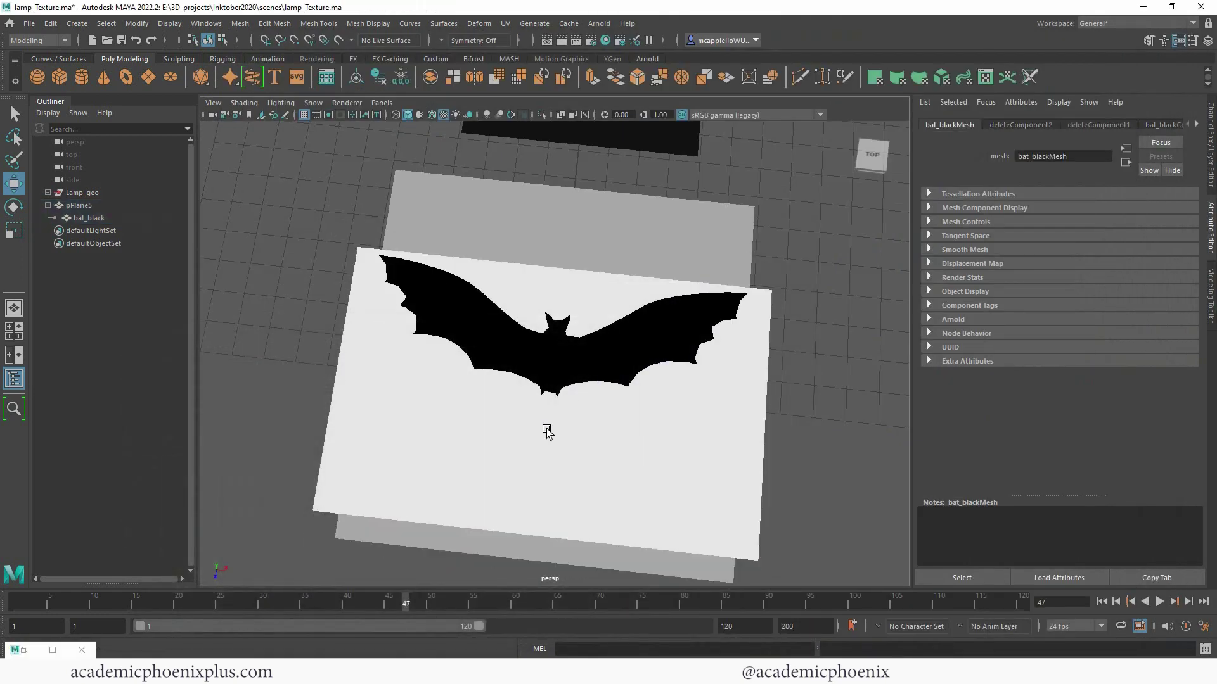
Step: Select the white background faces by their material bat_blackConverterShader1 in the Hypershade and delete them
double_click(51, 649)
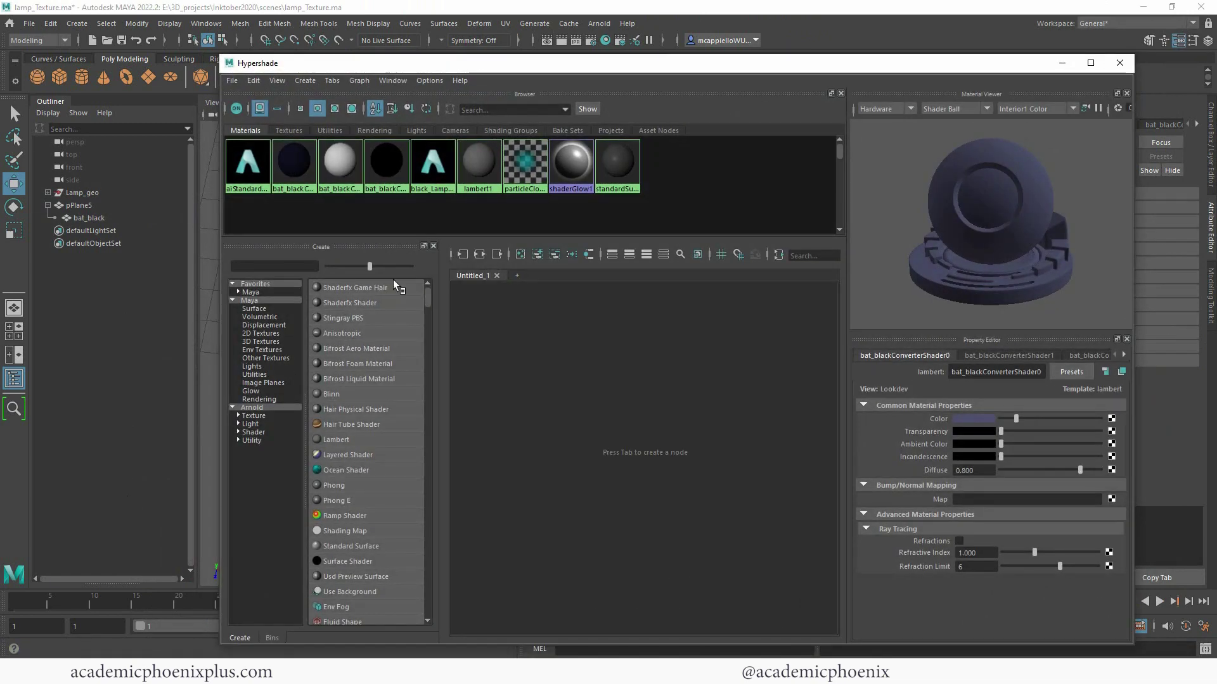
right_click(344, 169)
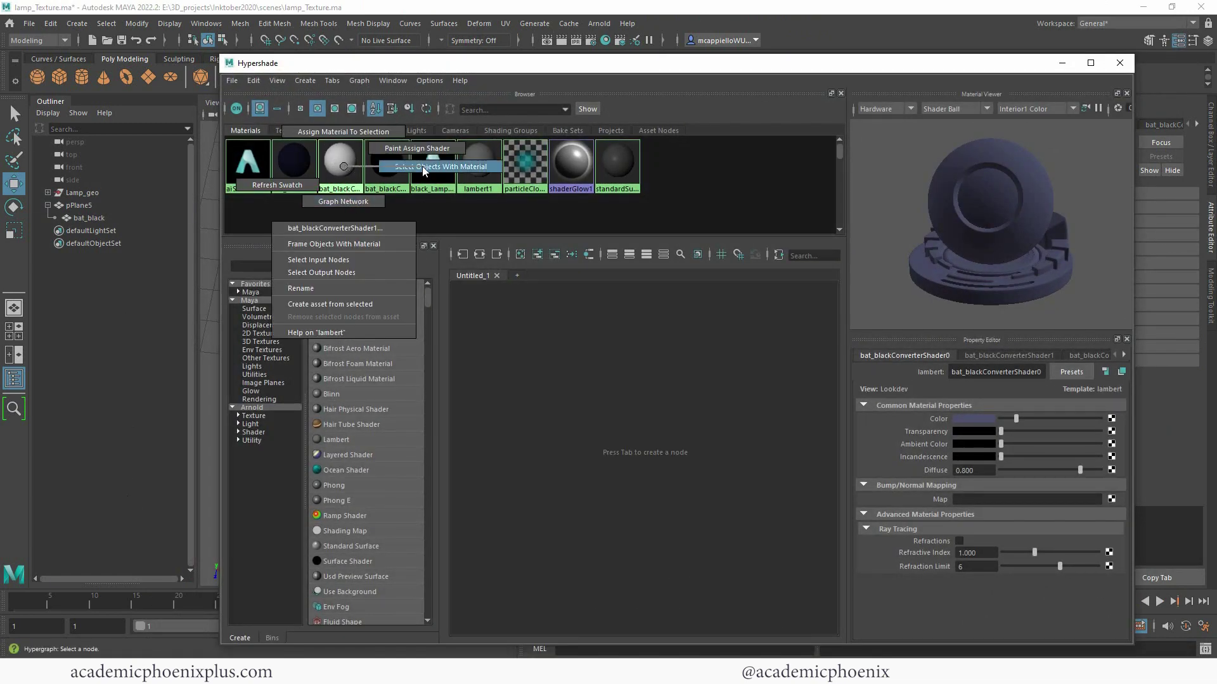
left_click(423, 166)
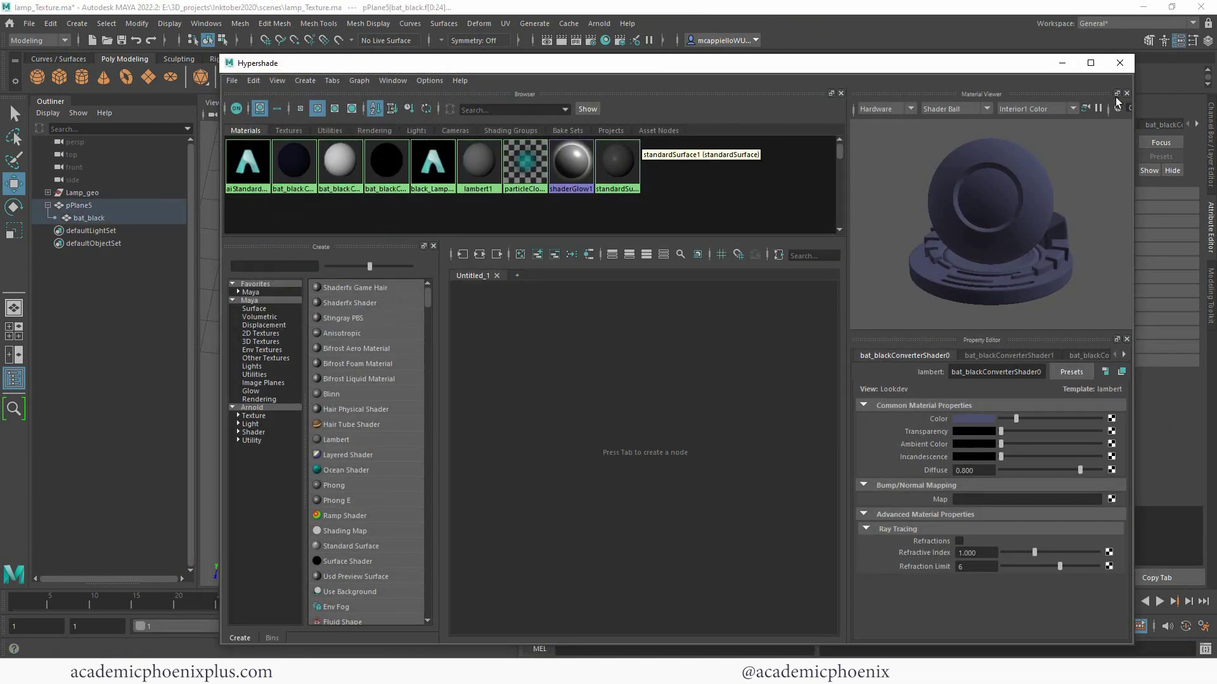
left_click(1062, 63)
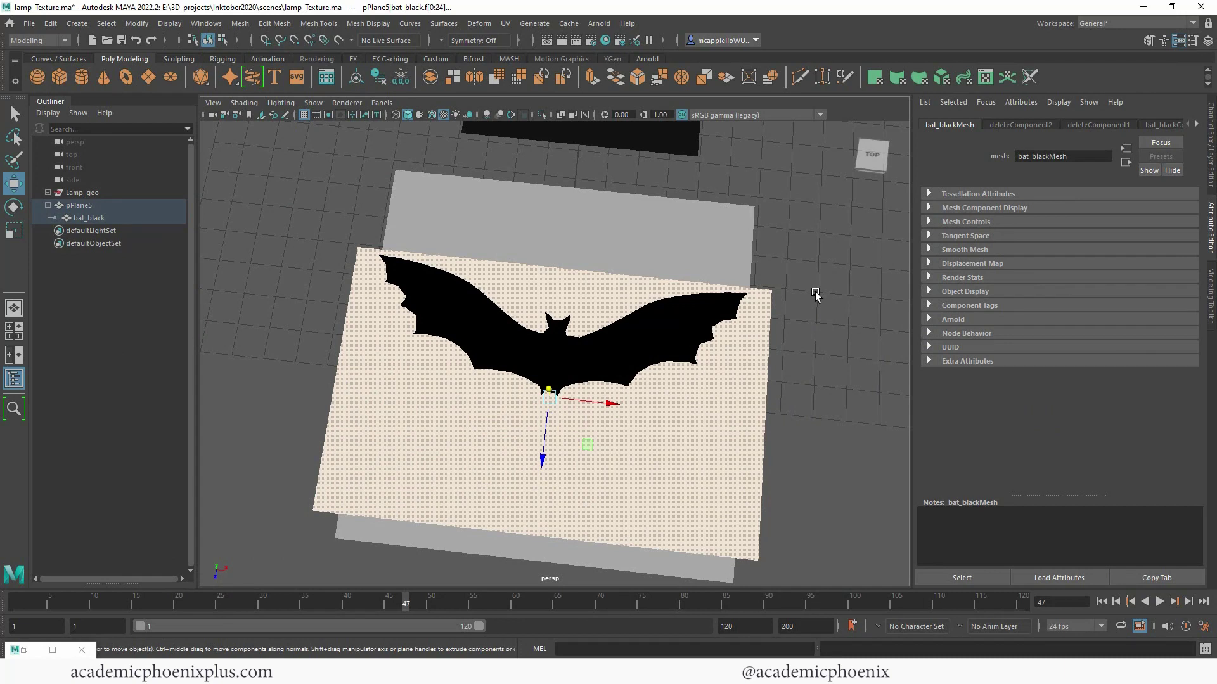
key("Delete")
Step: Unparent the bat_black silhouette from pPlane5 so it stands as a separate top-level object
left_click_drag(279, 337, 579, 326, "alt")
left_click(570, 323)
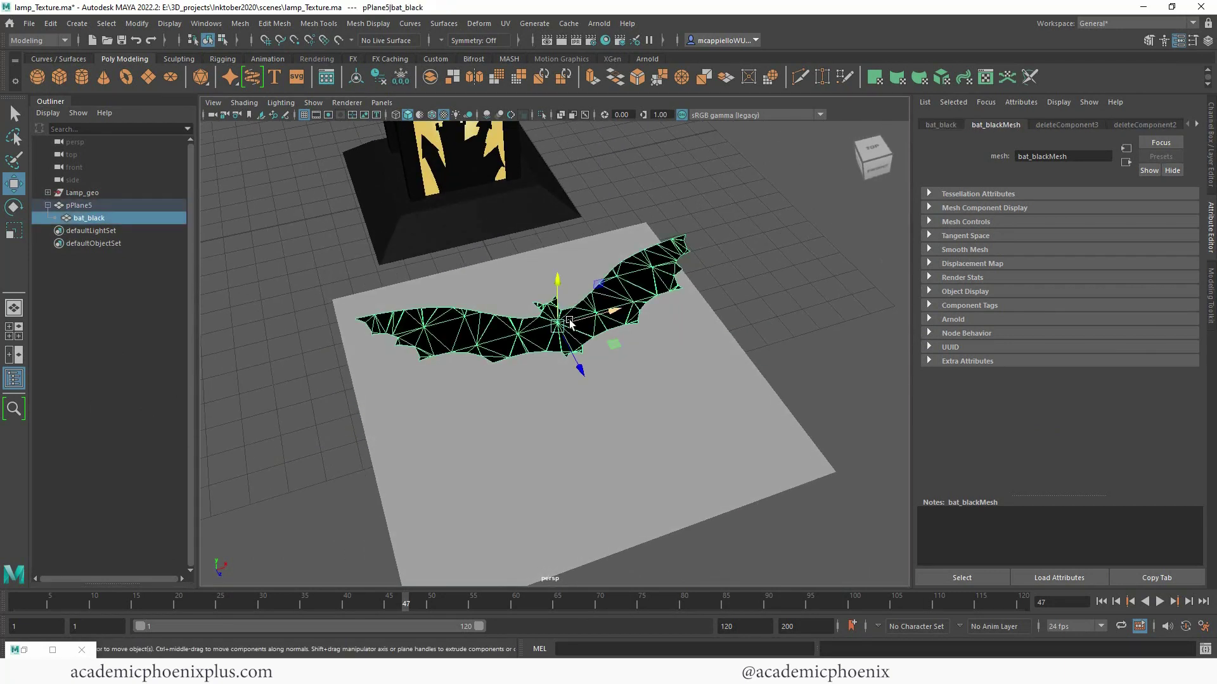
key("shift+p")
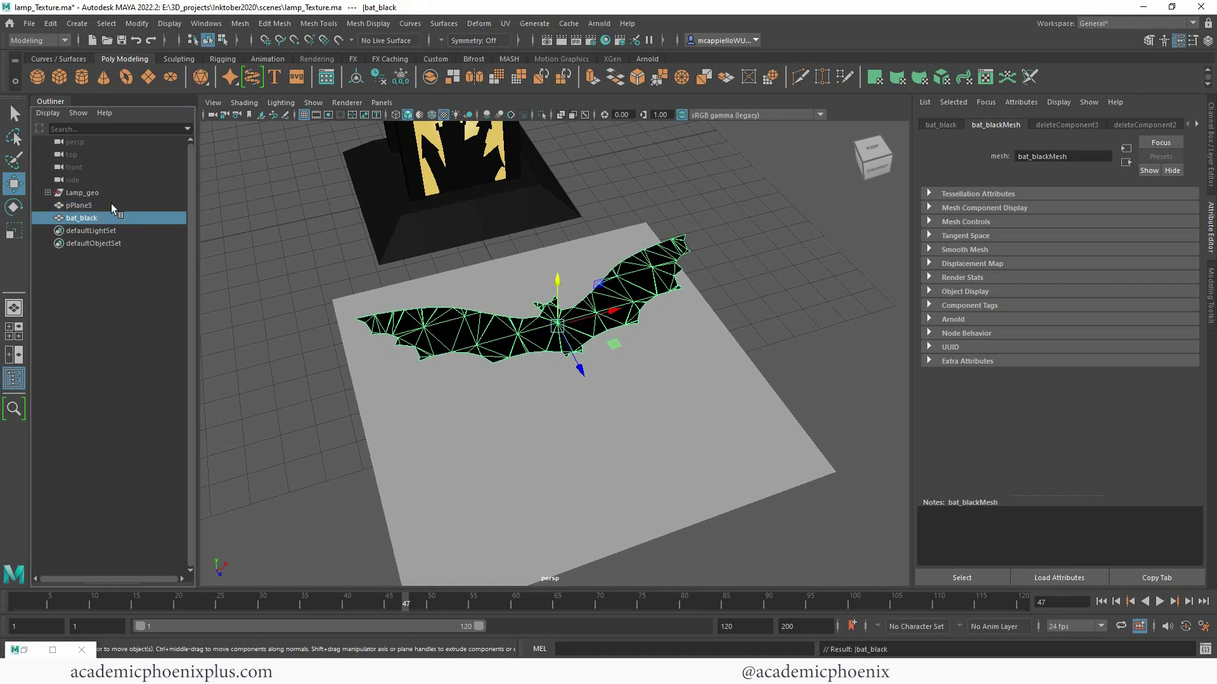
left_click(112, 204)
left_click(115, 218)
Step: Rotate the bat silhouette upright and delete its construction history
key("e")
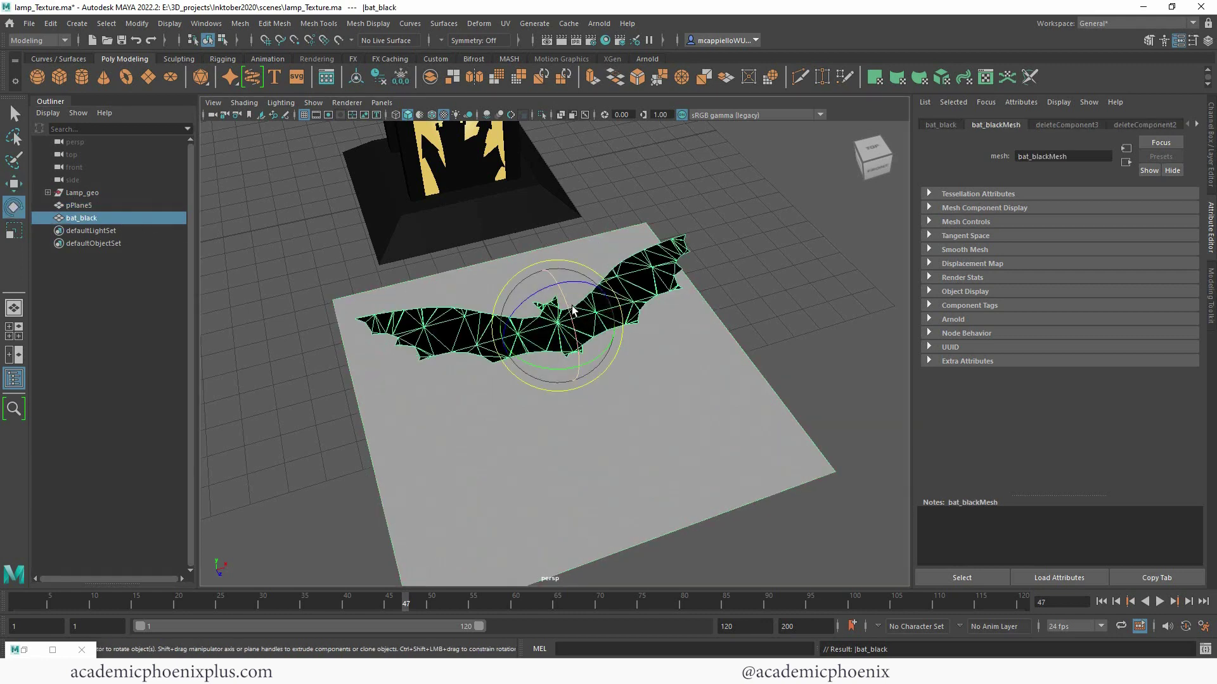
left_click_drag(561, 374, 576, 361)
left_click(380, 78)
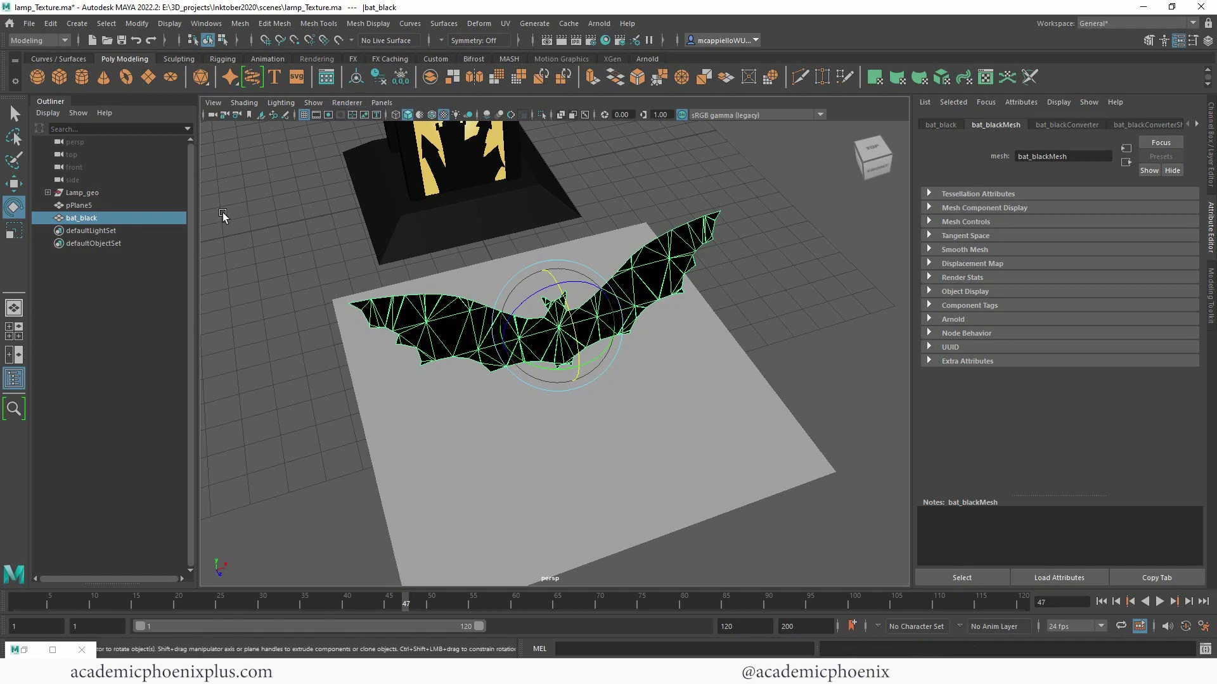
Step: Show the bat's channel values, turn it to about -98 degrees around Y and raise it high above the plane
key("ctrl+a")
left_click_drag(222, 211, 515, 249, "alt")
key("w")
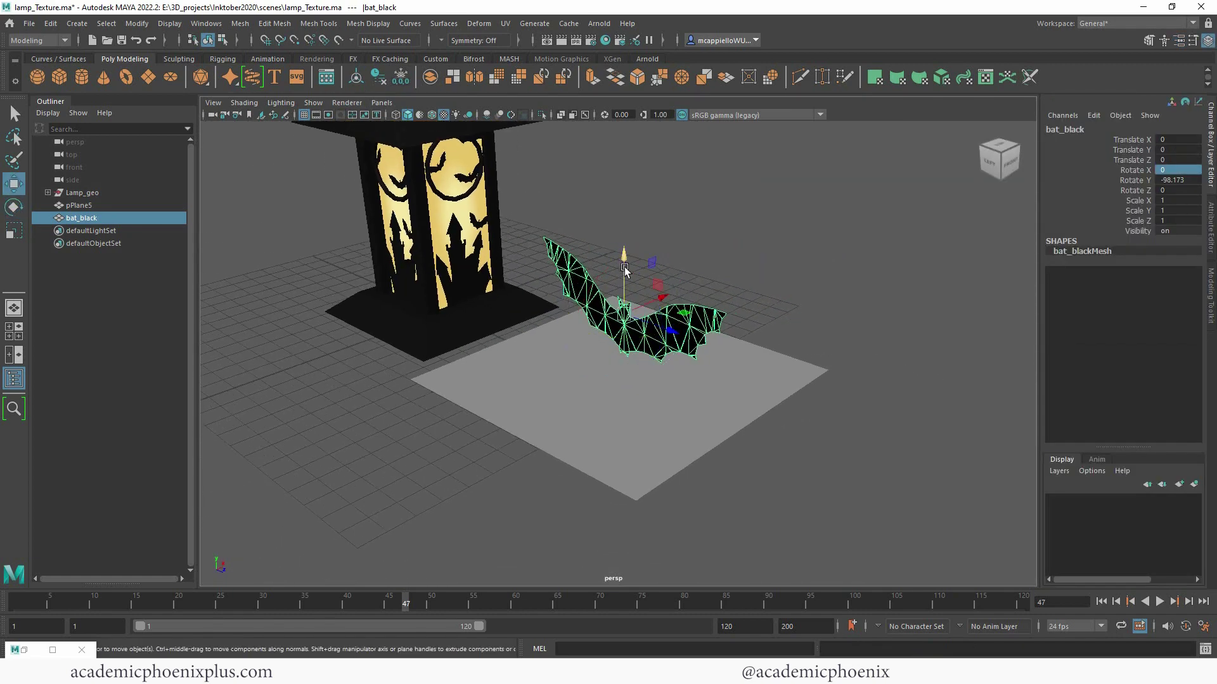
left_click_drag(624, 267, 652, 170)
left_click_drag(642, 283, 704, 184, "alt")
left_click(772, 300)
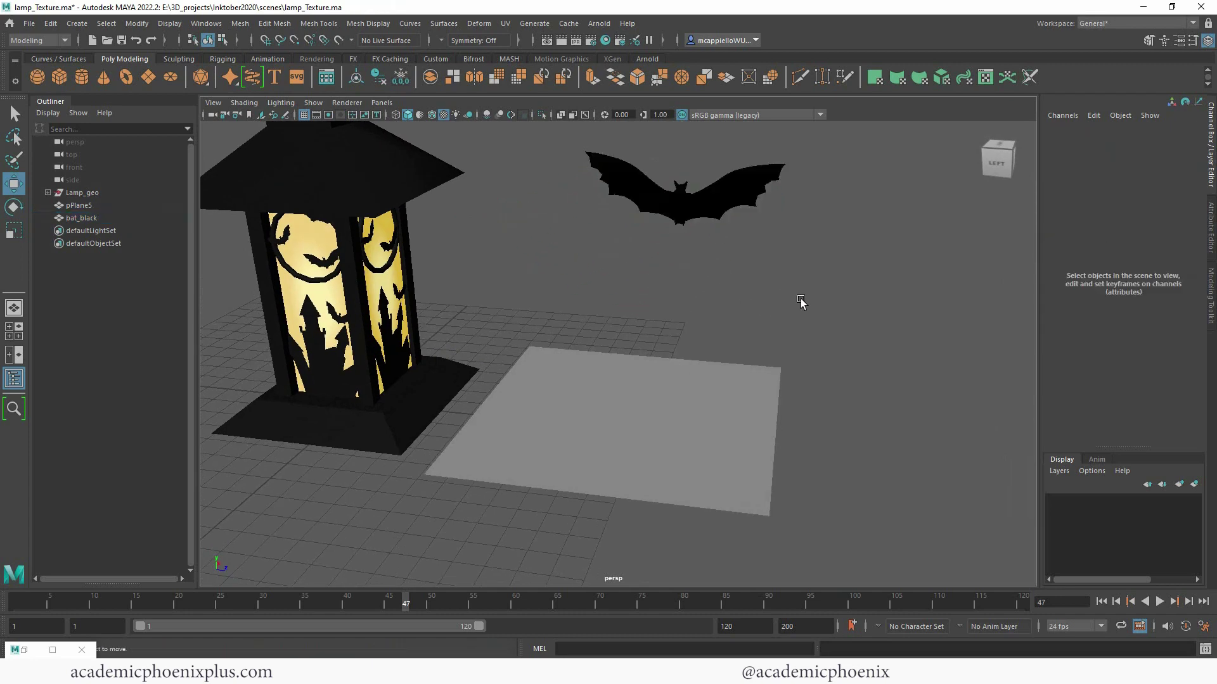
Step: Open the Texture to Geometry options and choose HouseSihoueltte.jpg from the sourceimages folder as the input image
left_click(666, 408)
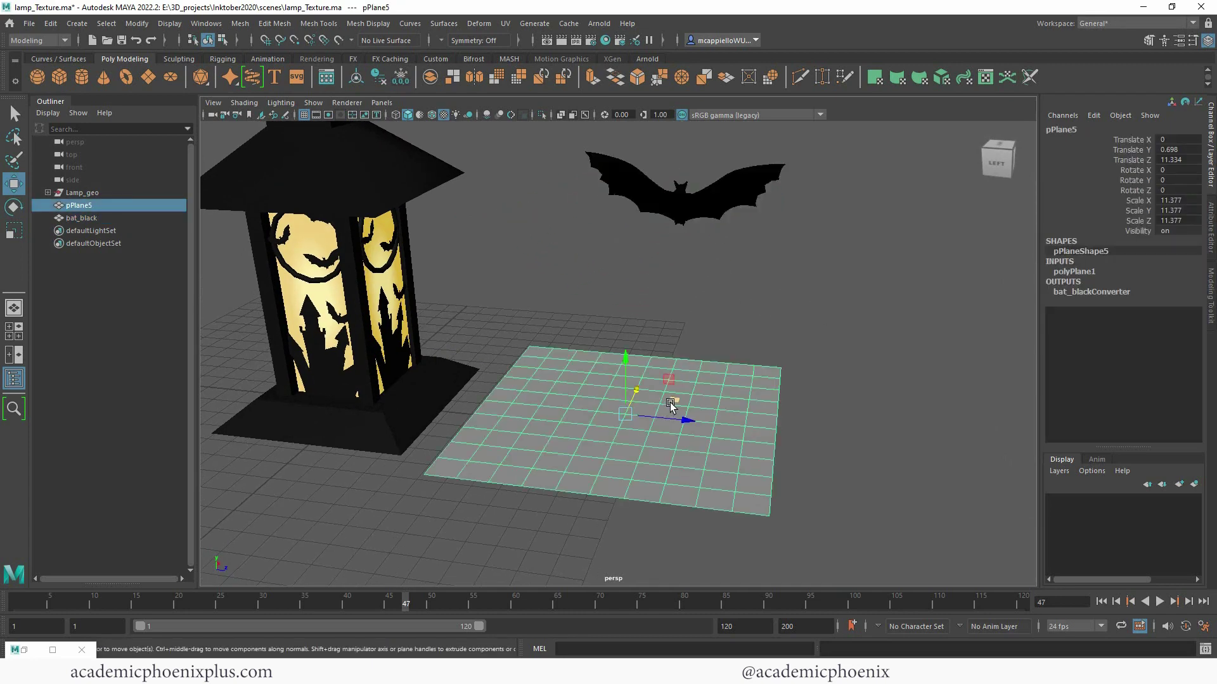
left_click(322, 384)
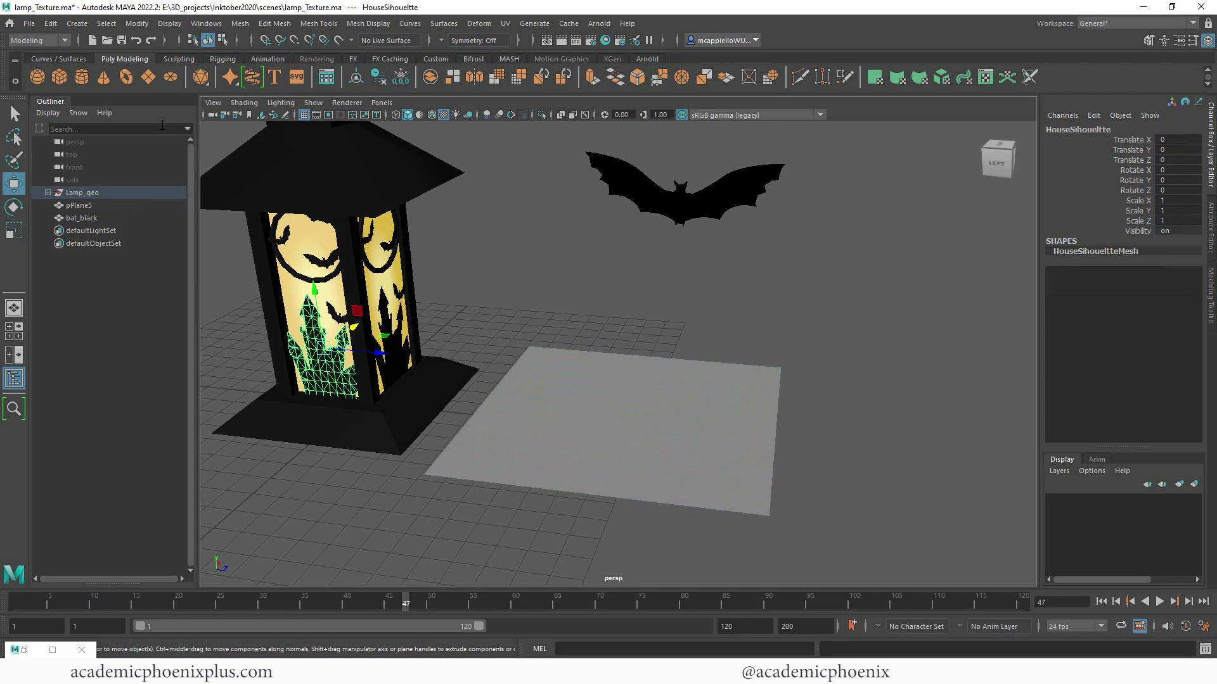
left_click(138, 23)
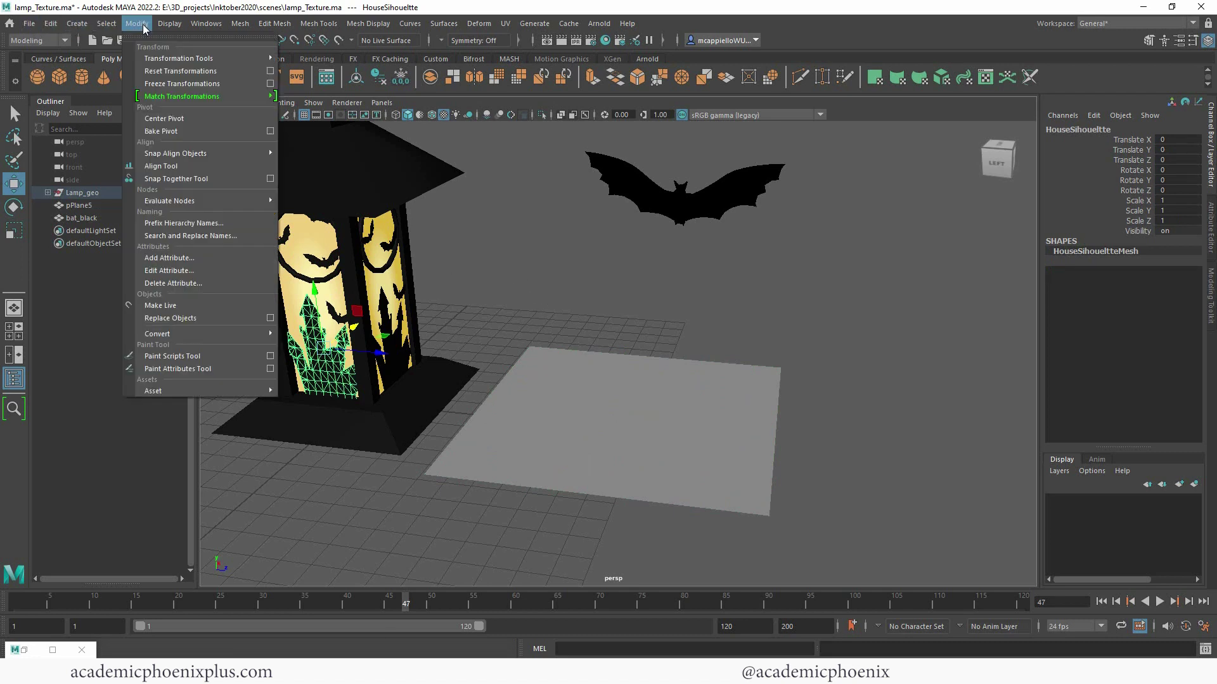
mouse_move(222, 334)
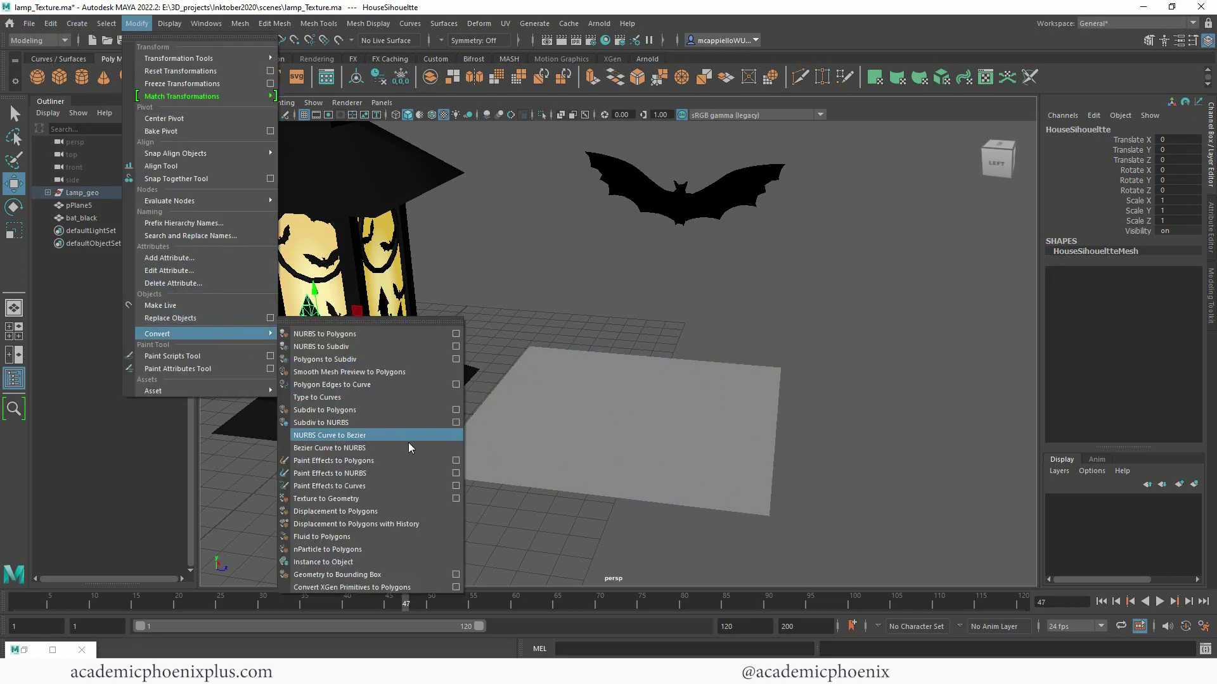
left_click(456, 498)
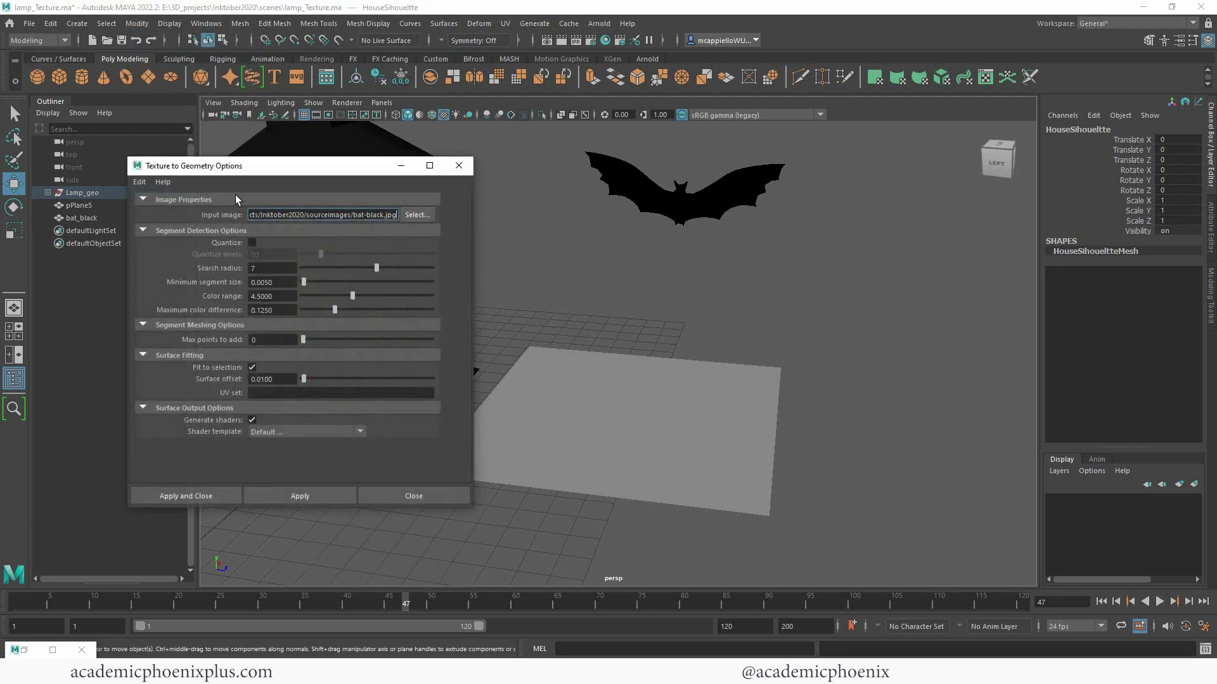
left_click(420, 215)
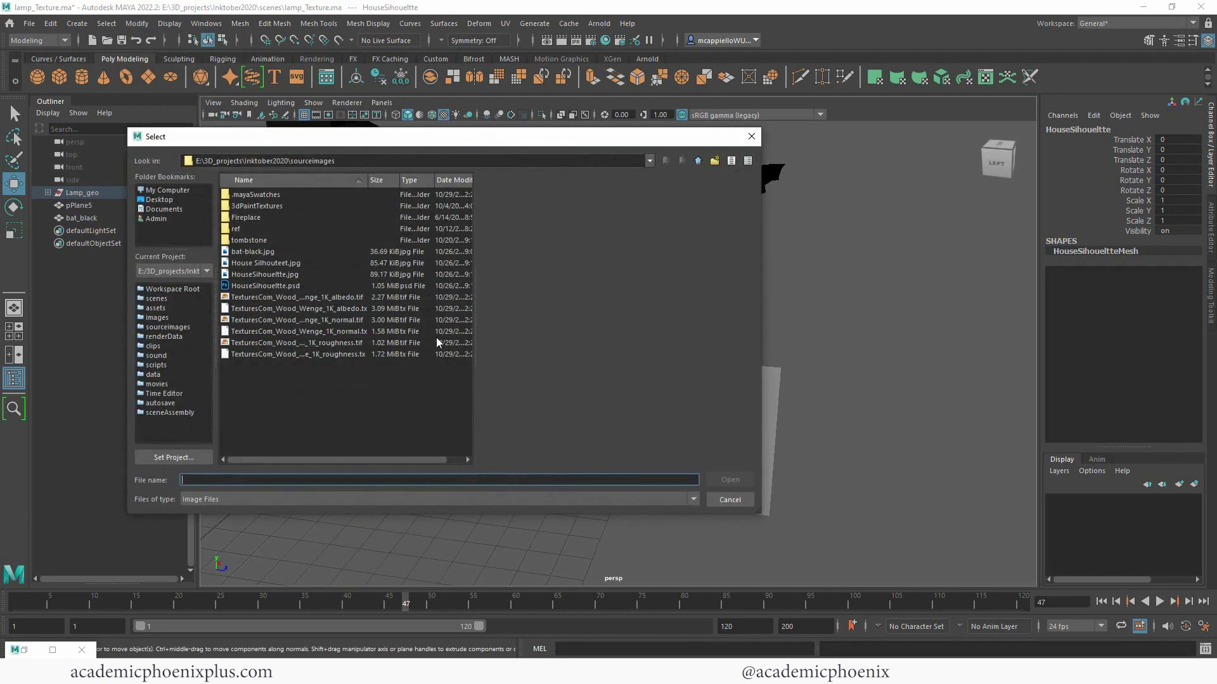
left_click(268, 263)
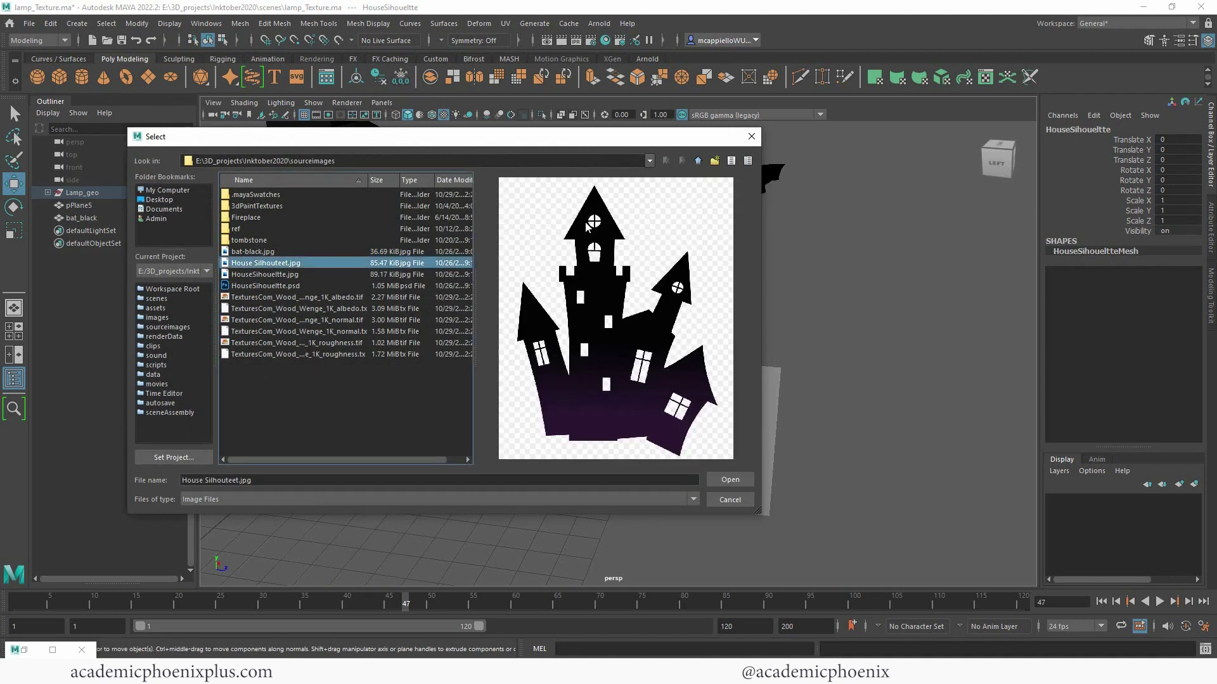
left_click(309, 275)
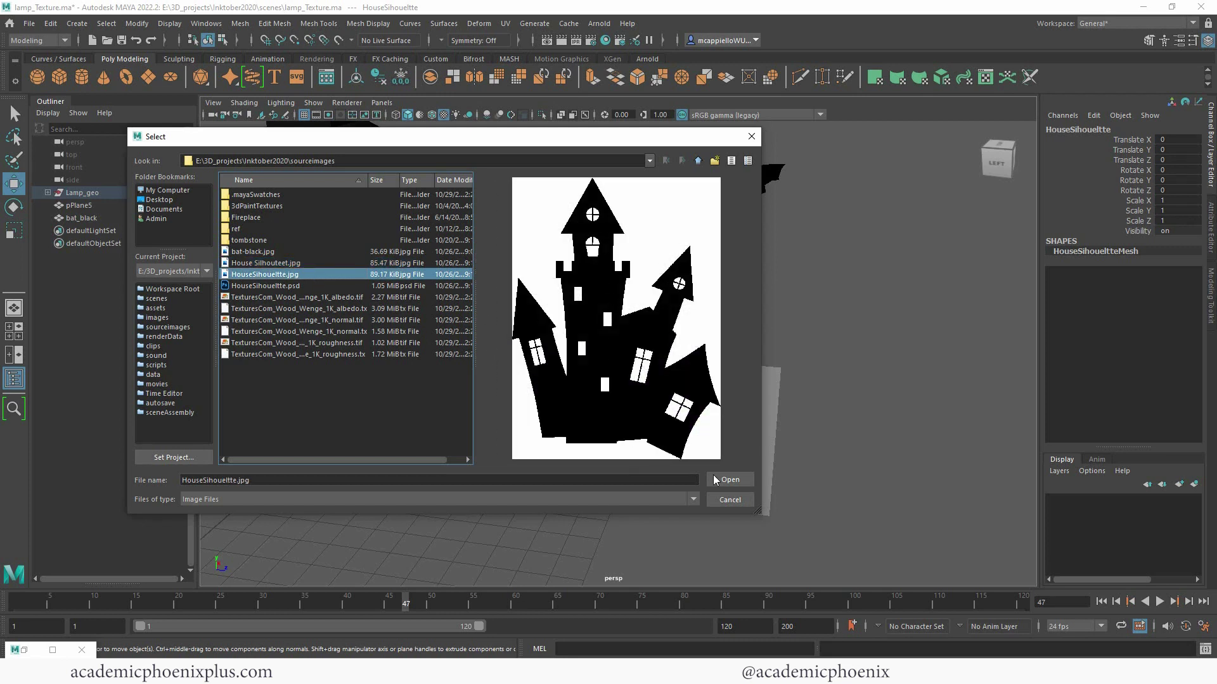
left_click(737, 481)
left_click(735, 481)
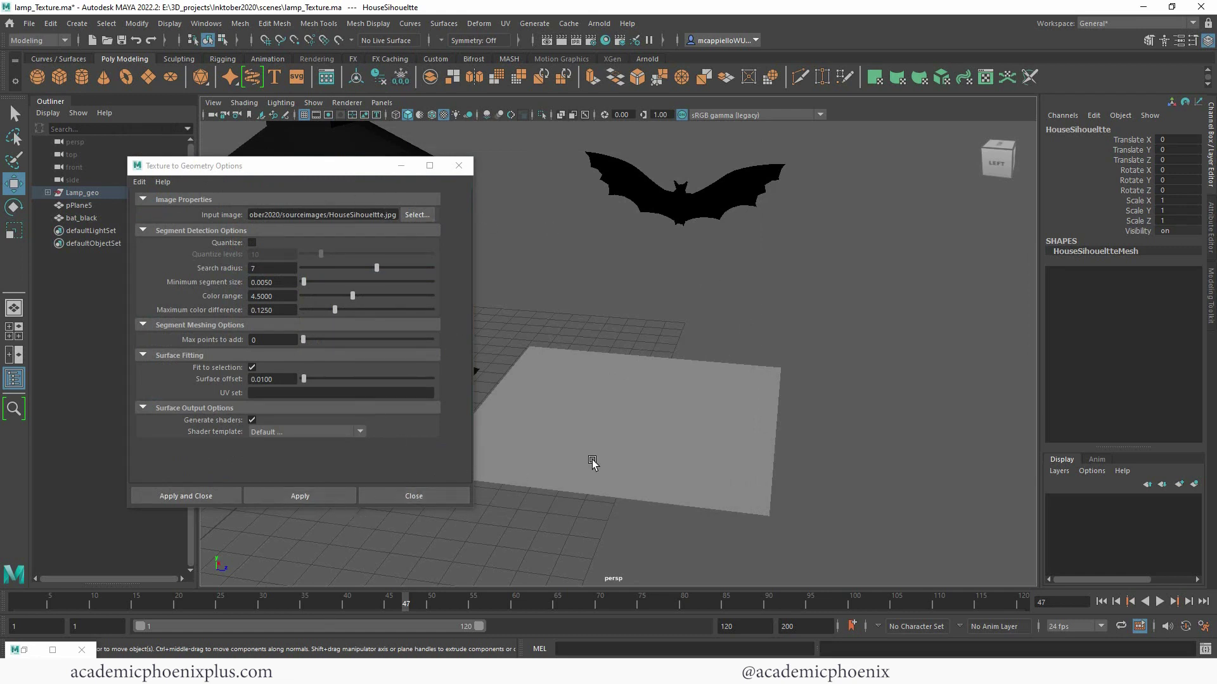
Step: Apply the Texture to Geometry conversion of the house image to pPlane5 and move the options window aside
left_click(597, 434)
left_click(323, 499)
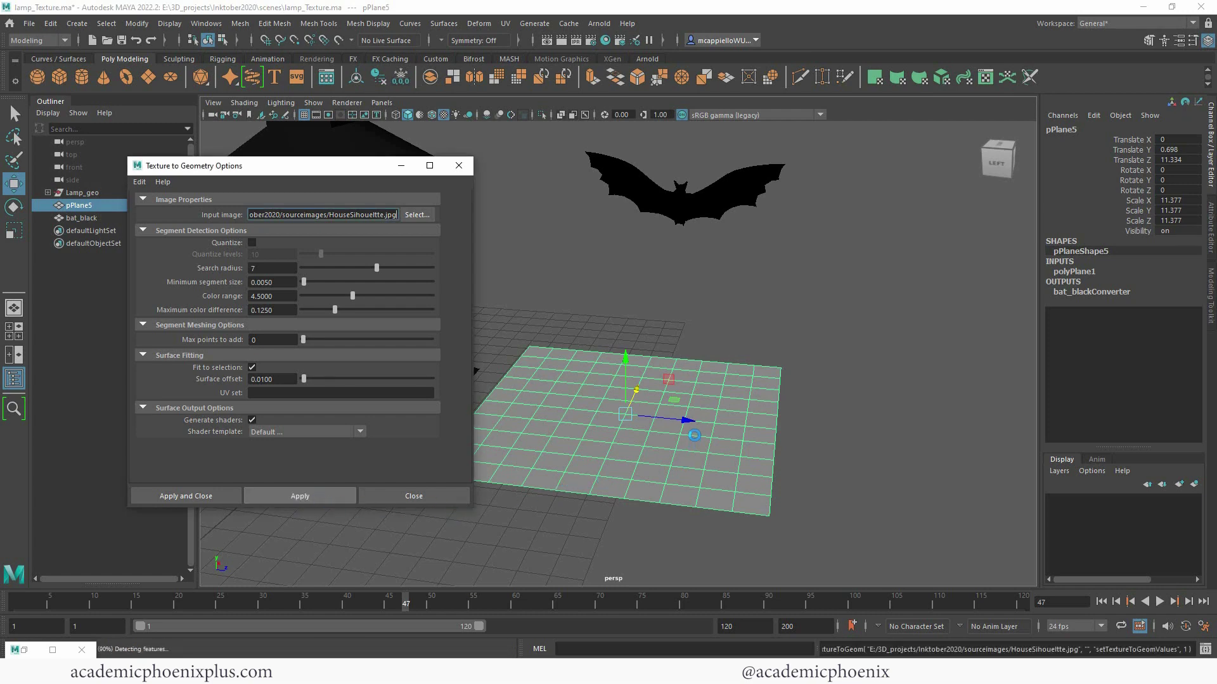
left_click_drag(771, 337, 714, 334, "alt")
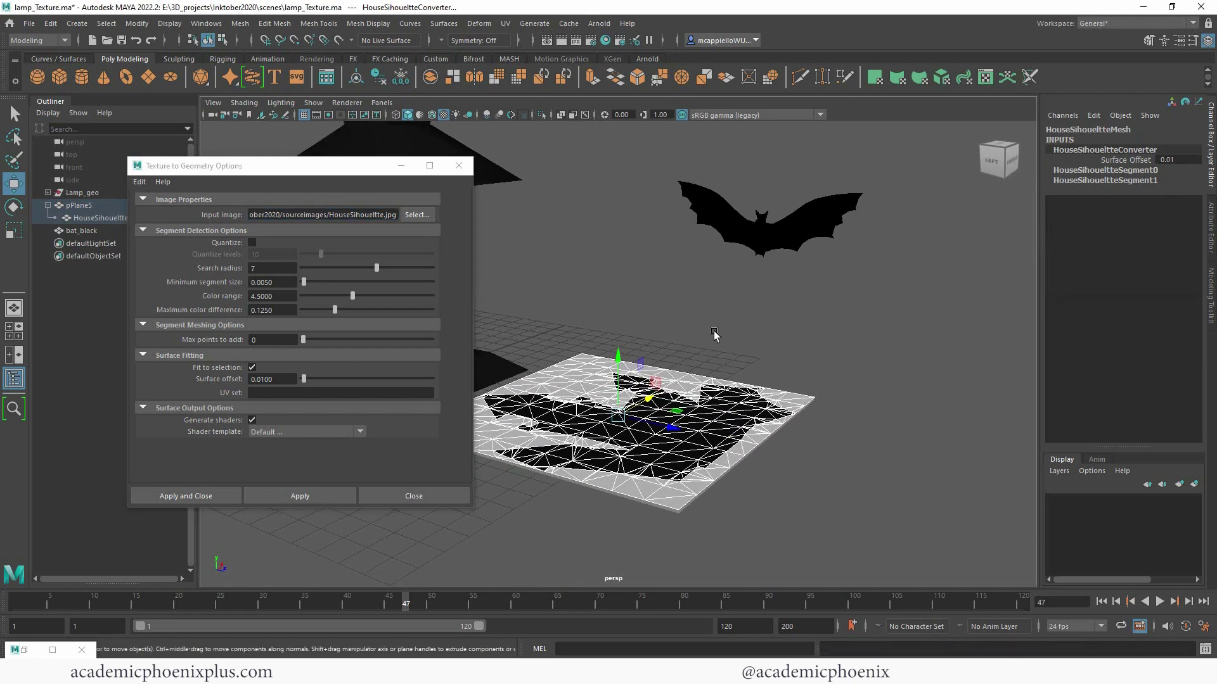
left_click_drag(257, 173, 366, 156)
Step: Unparent the HouseSihoueltte mesh from pPlane5
left_click(102, 205)
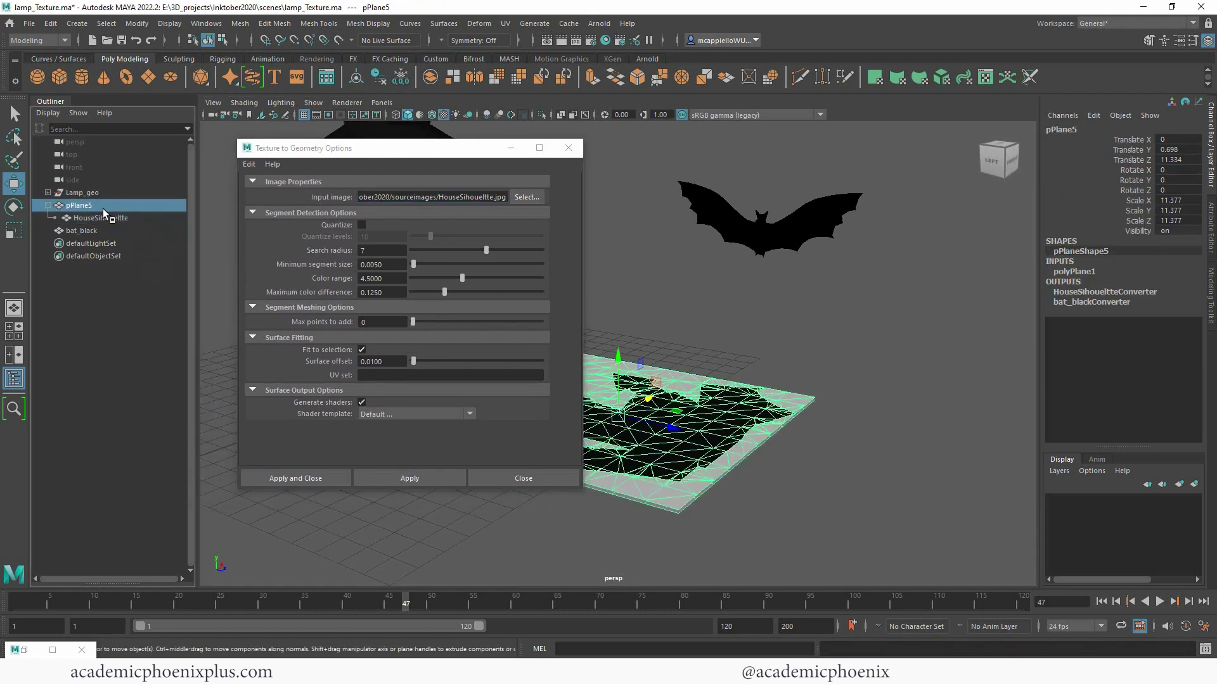
left_click(122, 218)
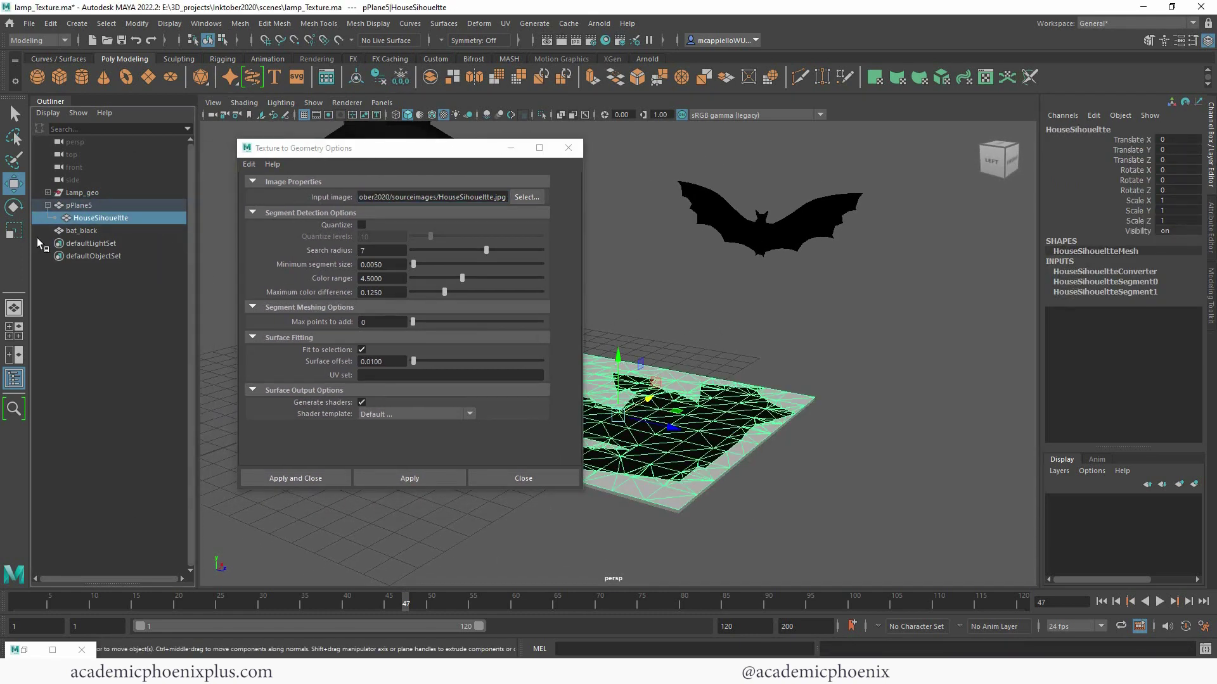
key("shift+p")
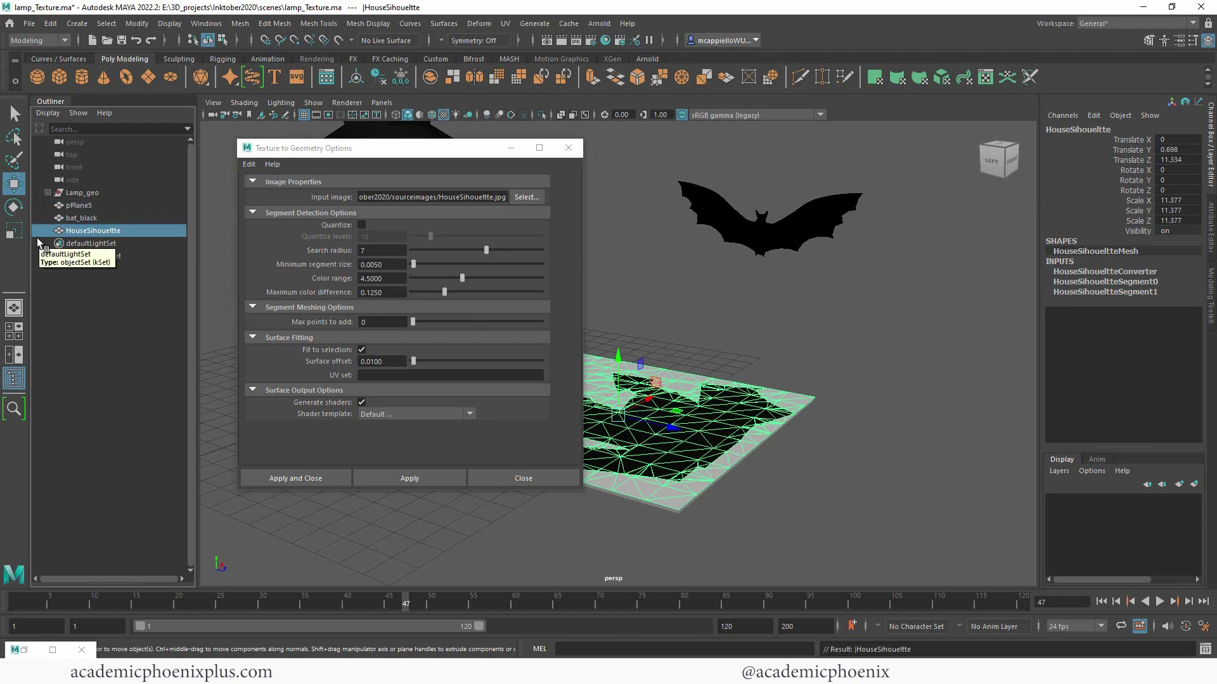
Step: Lift the house mesh off the plane and stand it upright with Rotate X at 90 and Rotate Y at -90
left_click_drag(615, 358, 1065, 305)
key("e")
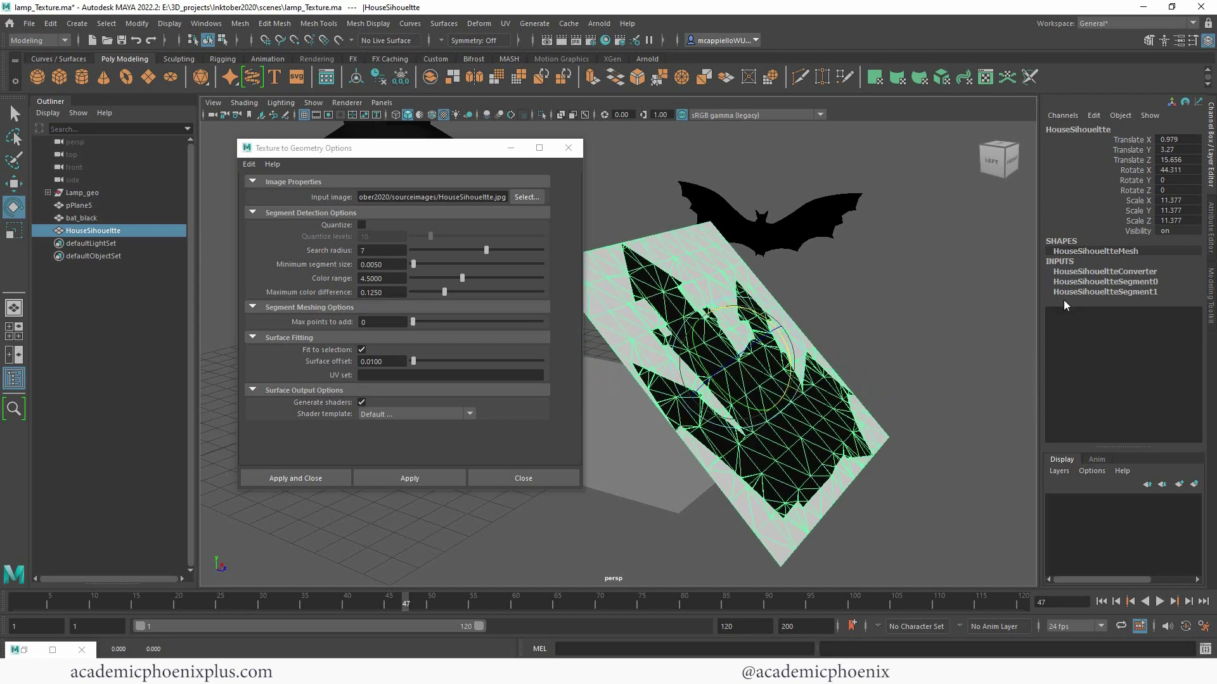
double_click(1178, 170)
type("90")
key("Return")
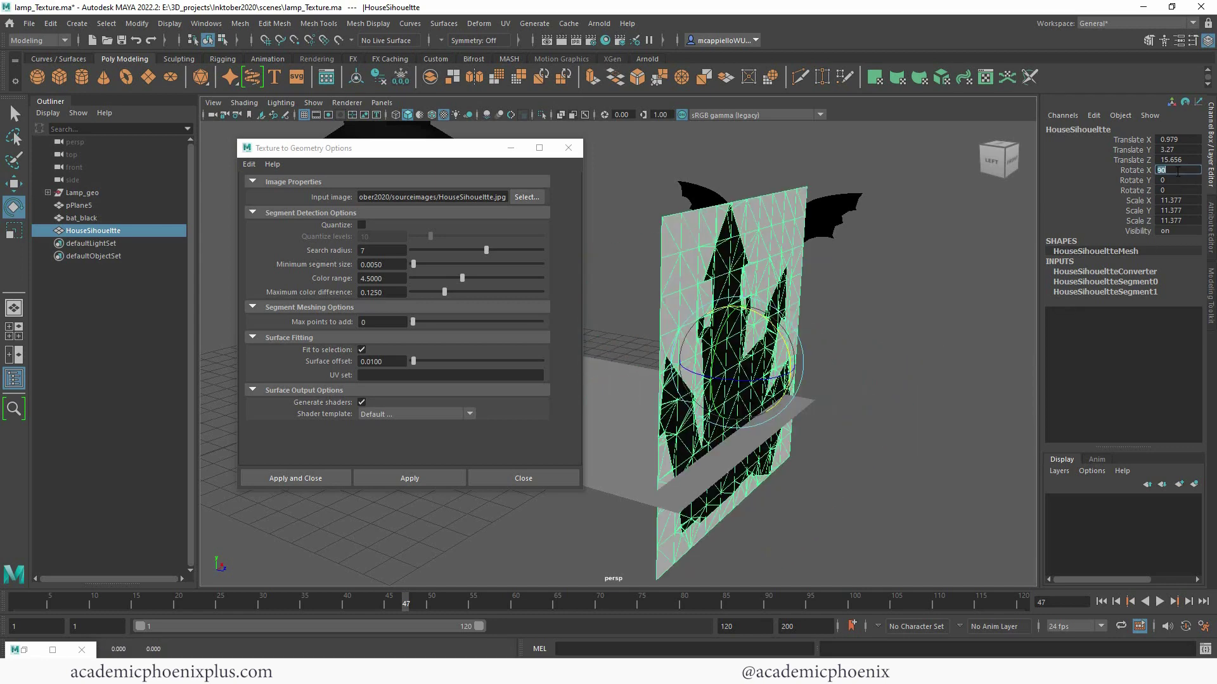
left_click_drag(781, 387, 768, 375)
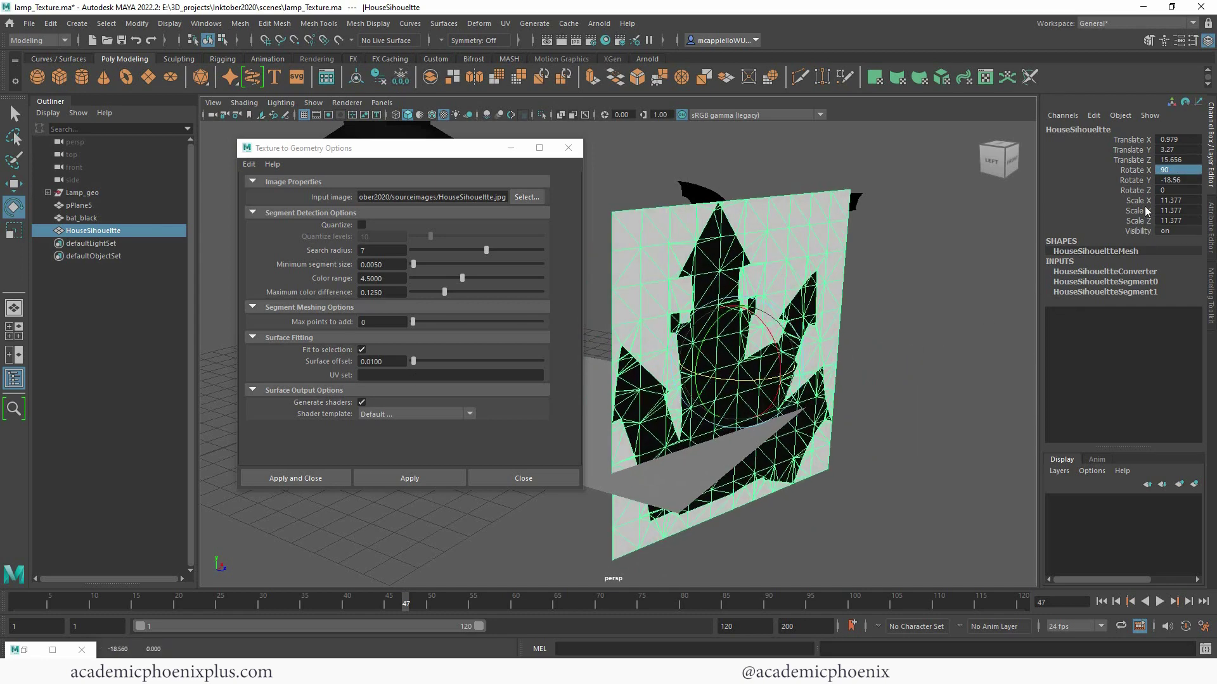
double_click(1190, 181)
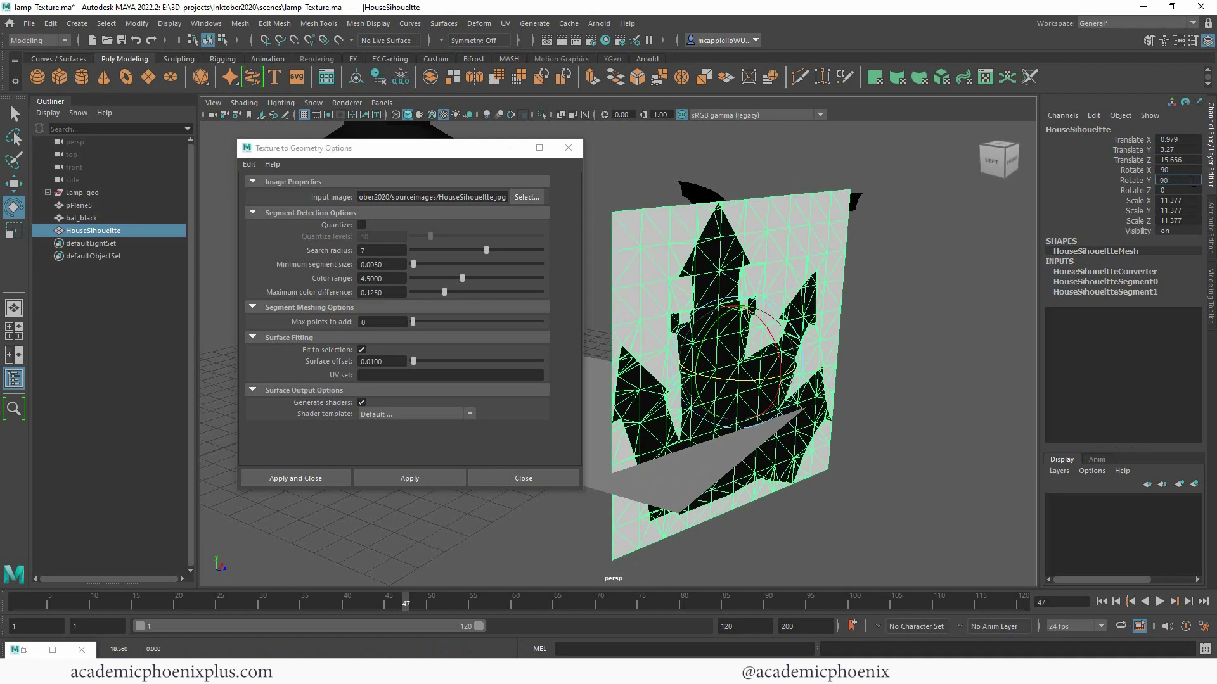
key("Return")
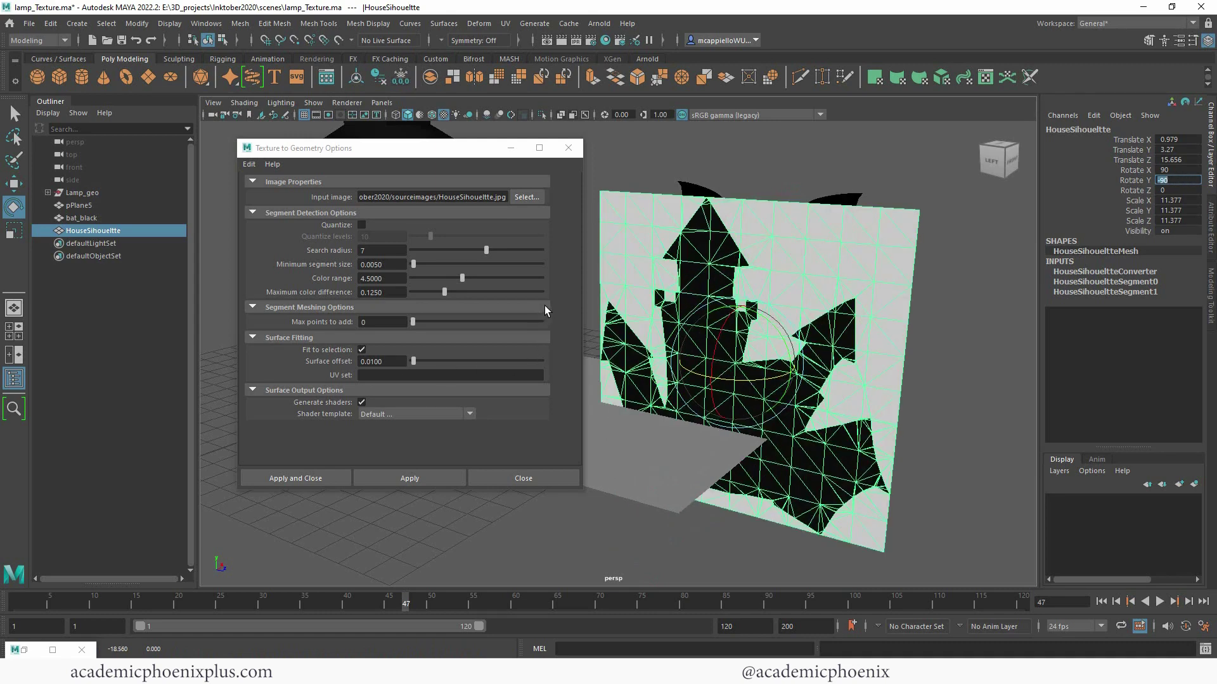
Step: Move the house mesh up to about 6.26 in Y and away from the plane to about 22.17 in Z
scroll(748, 236, "down", 3)
left_click(748, 236)
left_click(706, 355)
key("w")
left_click_drag(709, 308, 710, 236)
left_click_drag(757, 308, 866, 317)
key("alt+Tab")
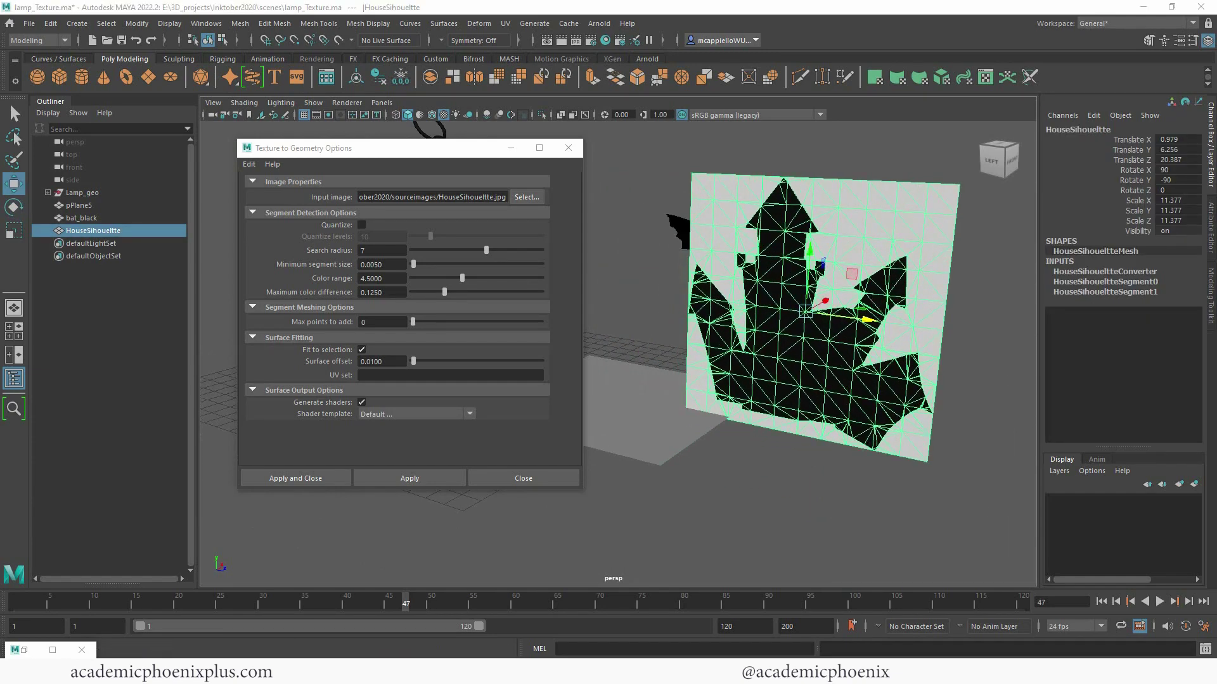
double_click(850, 290)
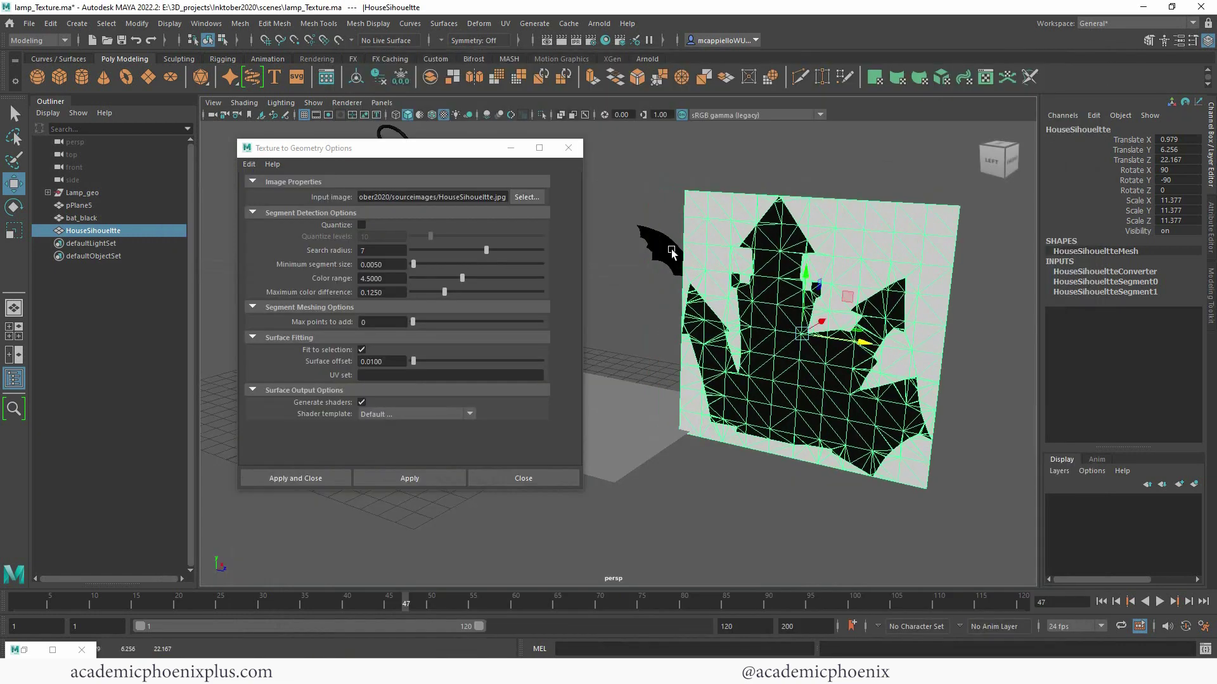
Step: Extrude the house mesh's black silhouette faces, selecting them through their black ConverterShader1 material in Hypershade
left_click(578, 148)
left_click(604, 43)
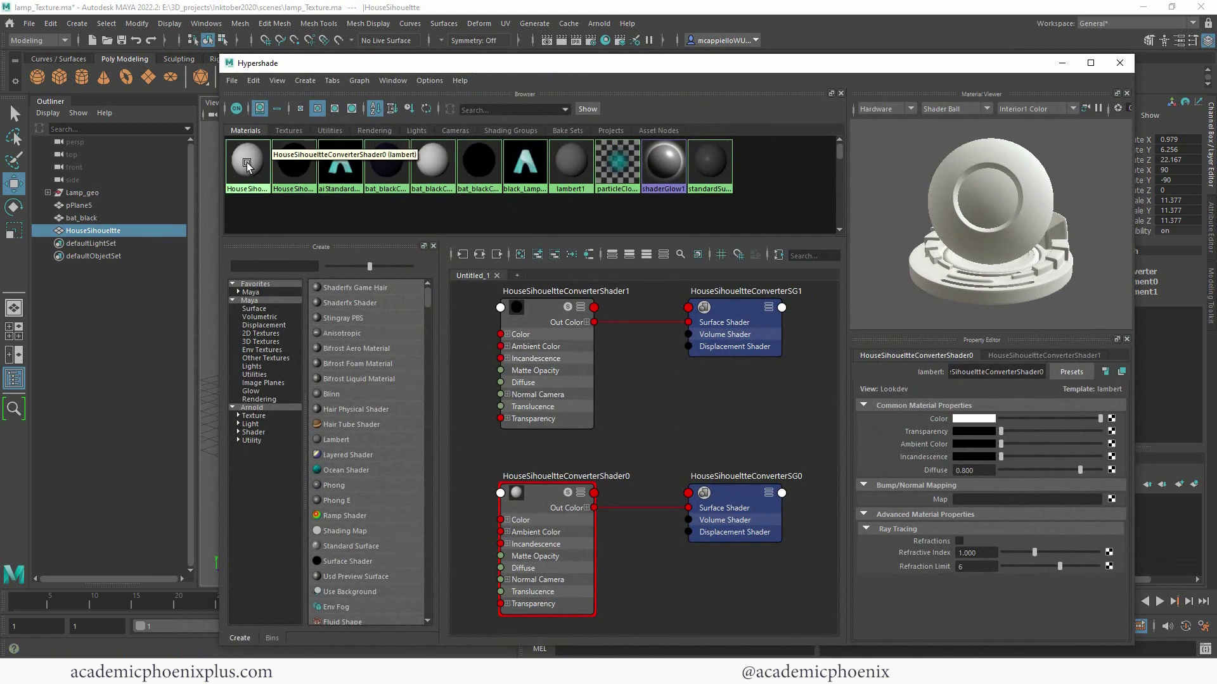
right_click(295, 167)
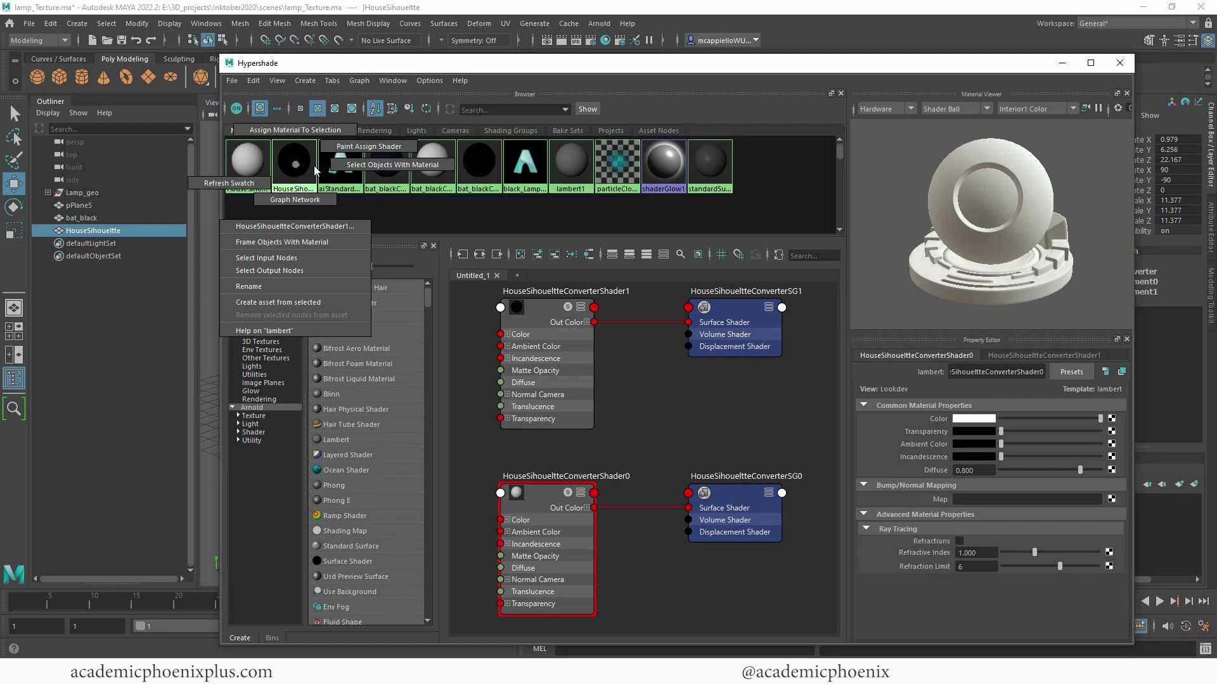
left_click(393, 165)
left_click(1062, 62)
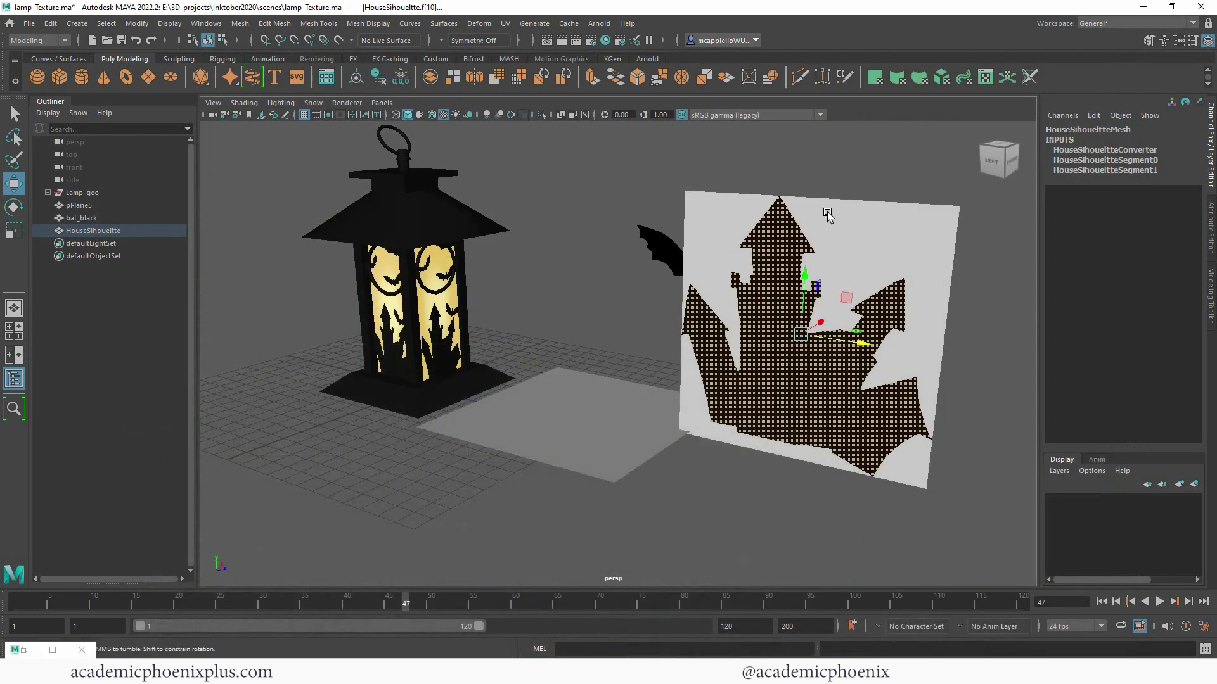
left_click_drag(827, 216, 774, 227, "alt")
right_click_drag(723, 282, 816, 328)
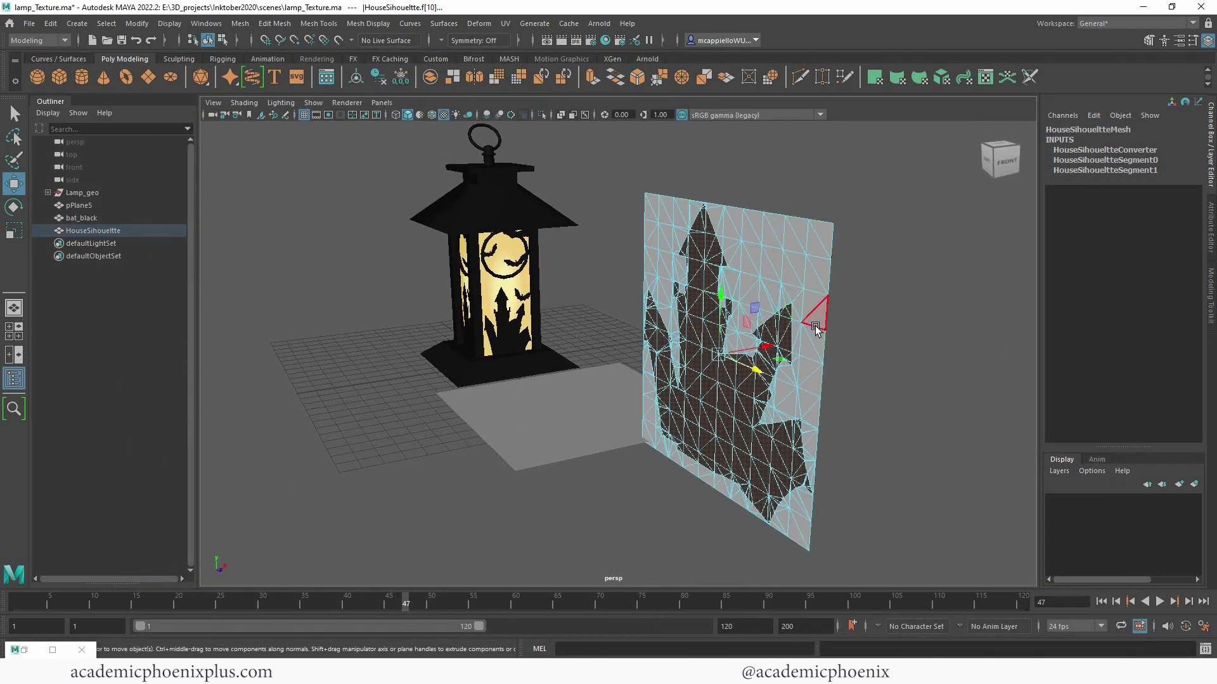
key("ctrl+e")
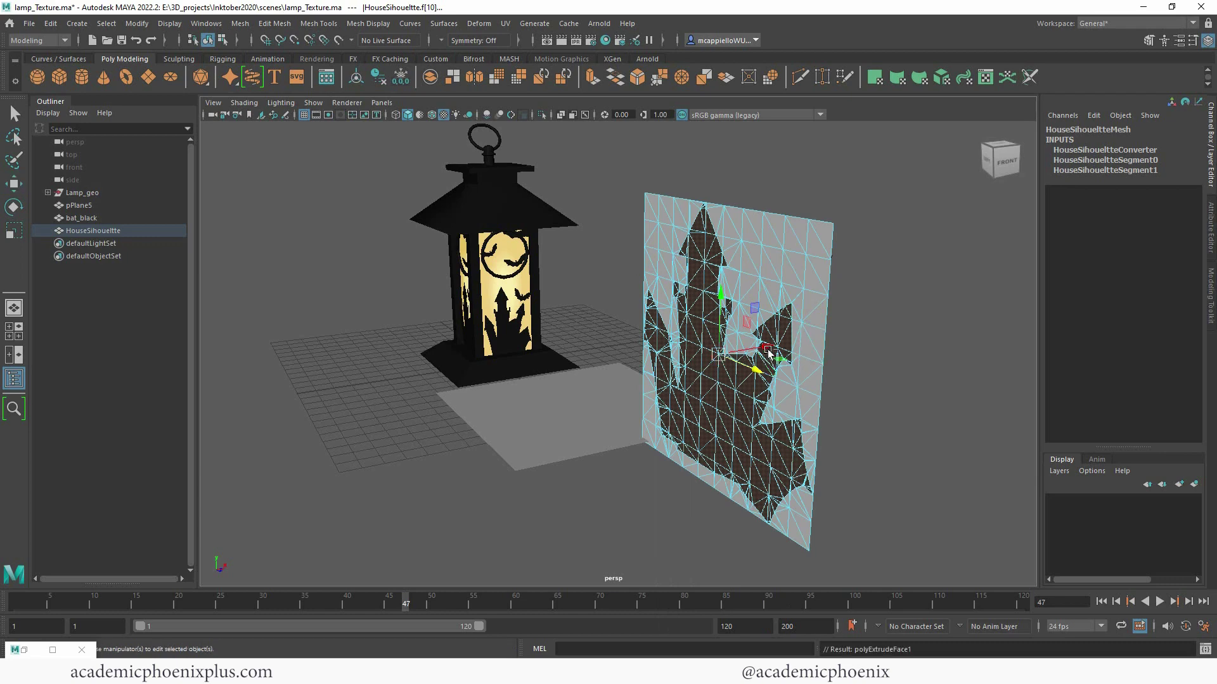
left_click(726, 425)
key("ctrl+z")
left_click_drag(659, 431, 611, 416)
Step: Return to object mode and move the extruded house mesh to about 13.88 in X
right_click_drag(809, 236, 866, 203)
left_click_drag(782, 287, 790, 325, "alt")
left_click(851, 306)
key("w")
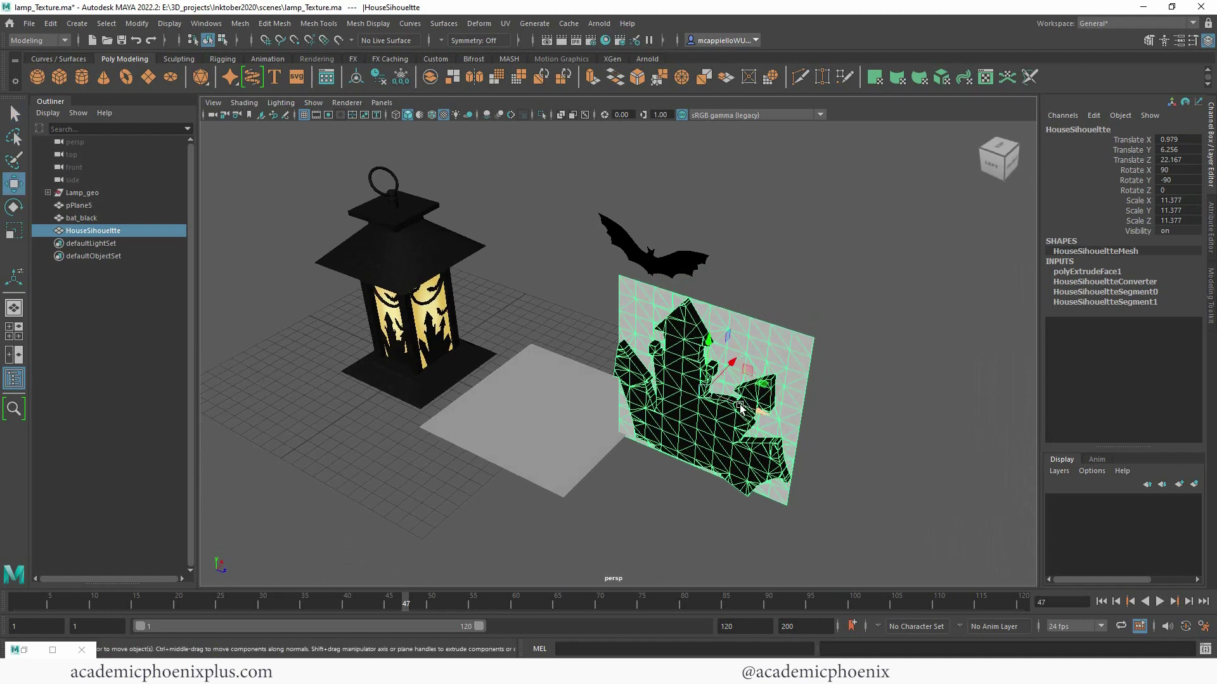
left_click_drag(740, 408, 832, 311)
left_click(632, 424)
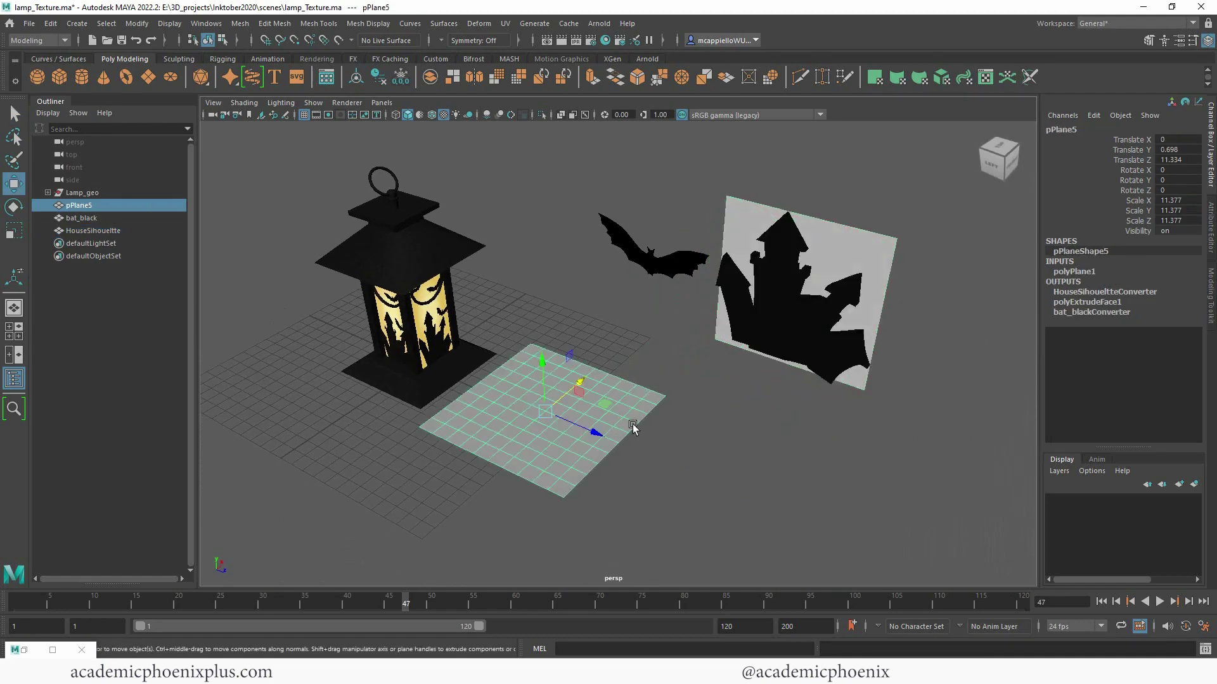
left_click_drag(746, 443, 750, 420, "alt")
left_click(137, 24)
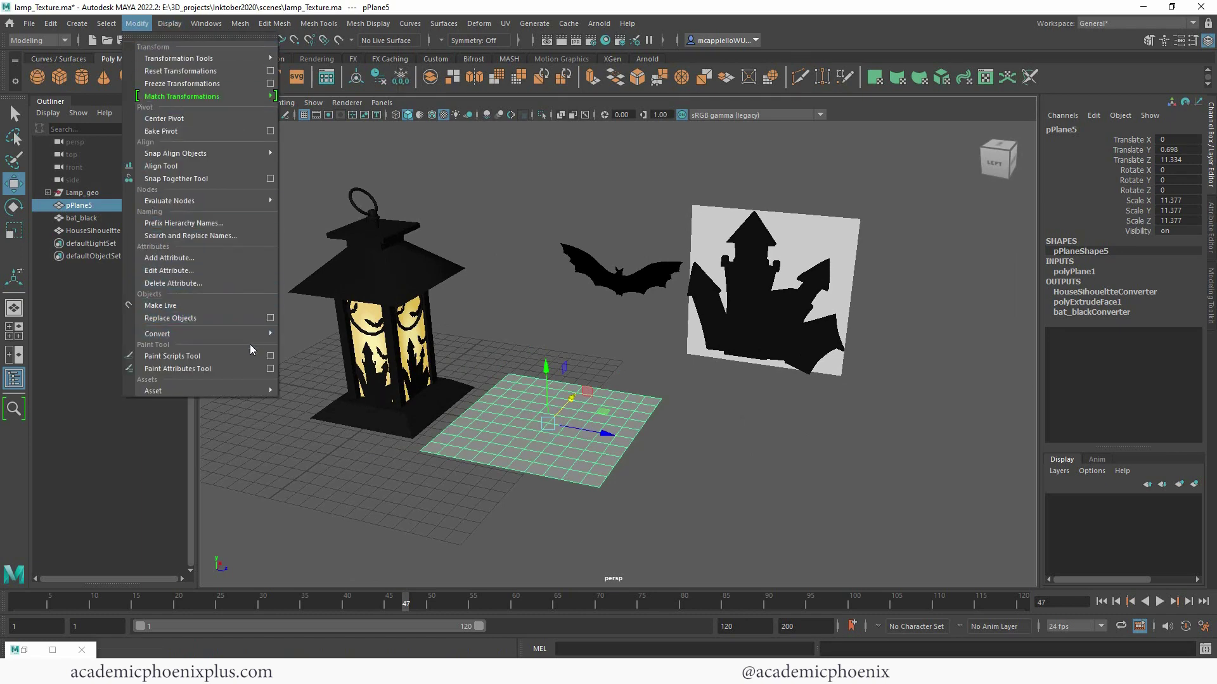
mouse_move(264, 336)
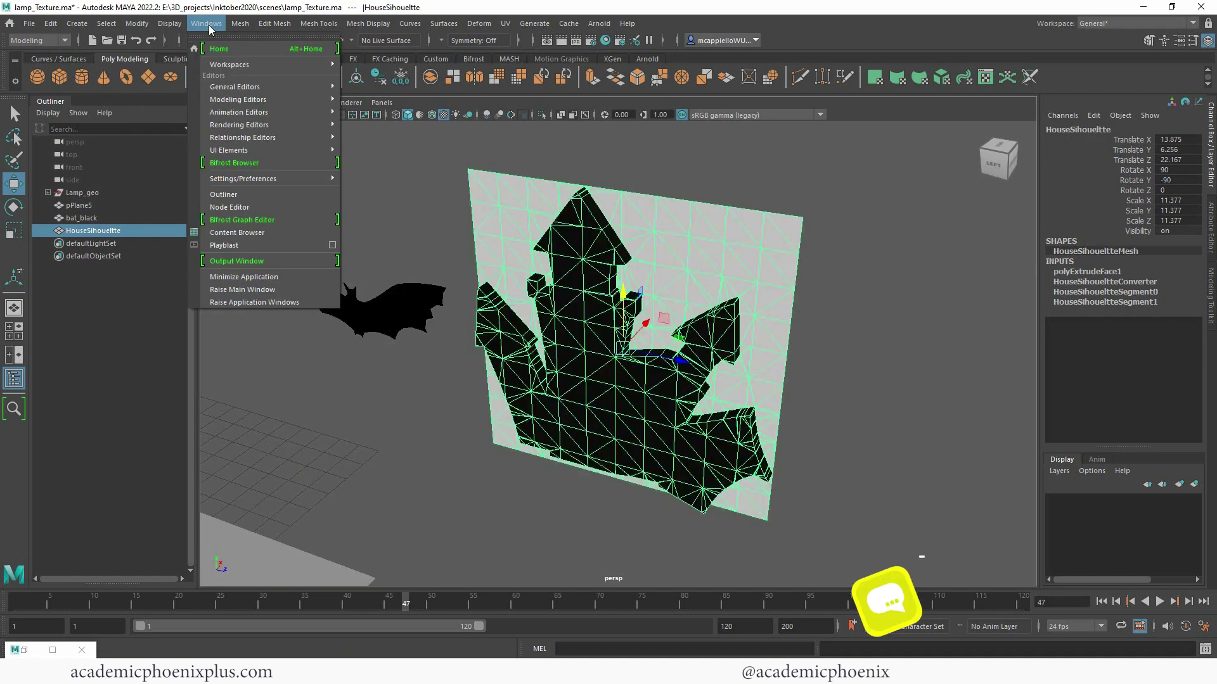
mouse_move(177, 23)
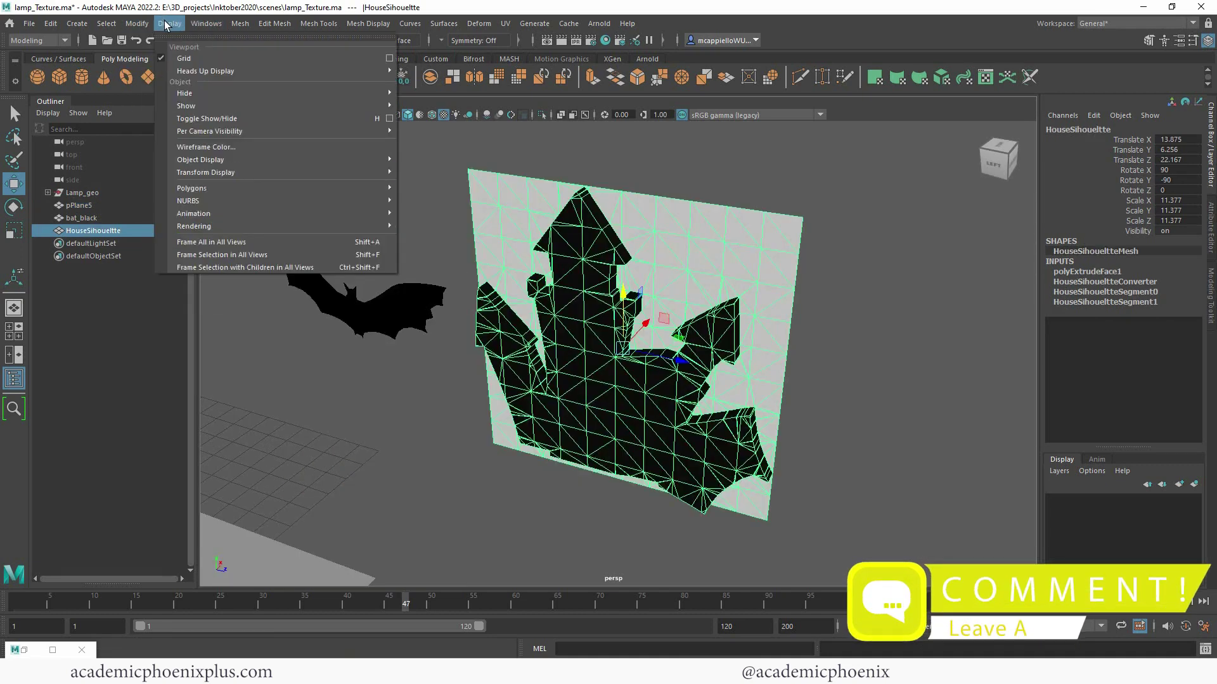
mouse_move(139, 24)
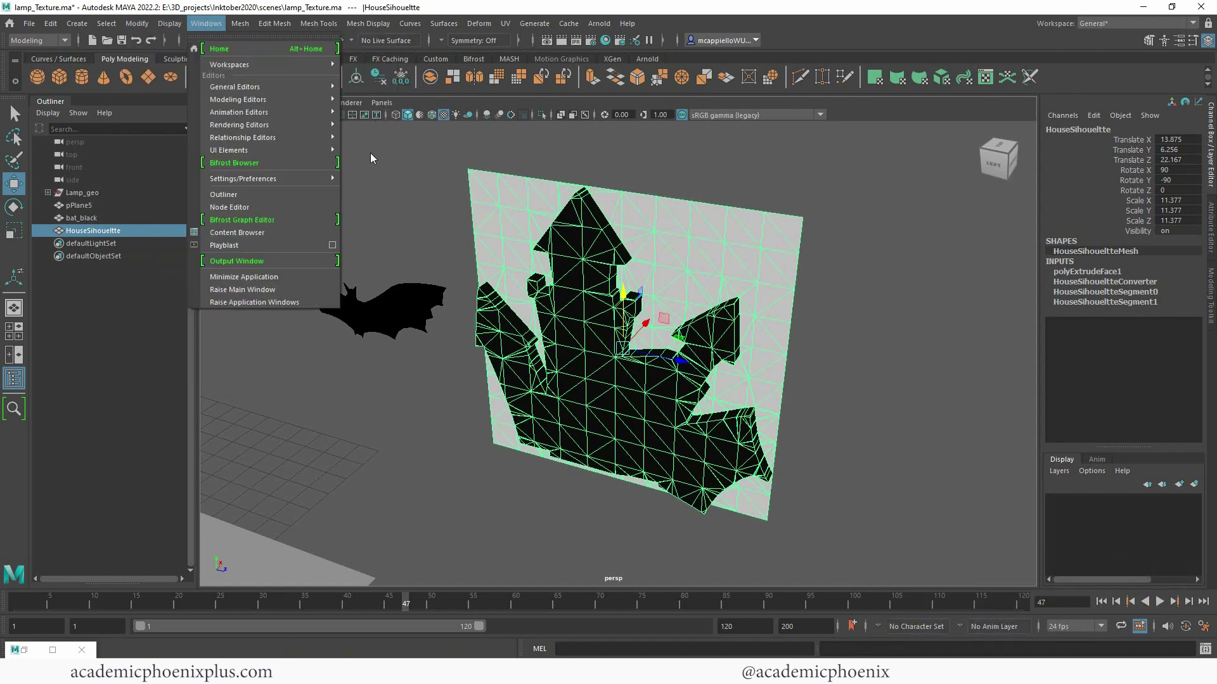
left_click(616, 135)
Step: Try to select the house mesh's faces through the duplicated black and white house converter materials in Hypershade
left_click(606, 41)
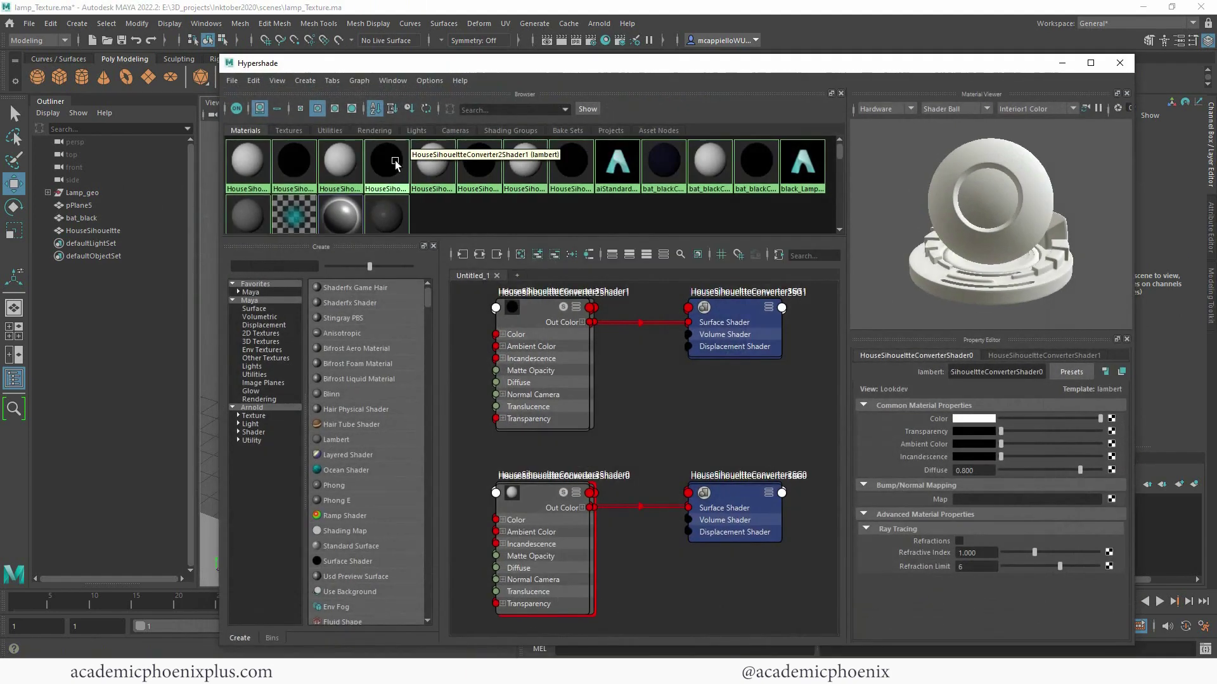
right_click_drag(291, 162, 342, 163)
right_click_drag(250, 164, 346, 158)
left_click(1062, 62)
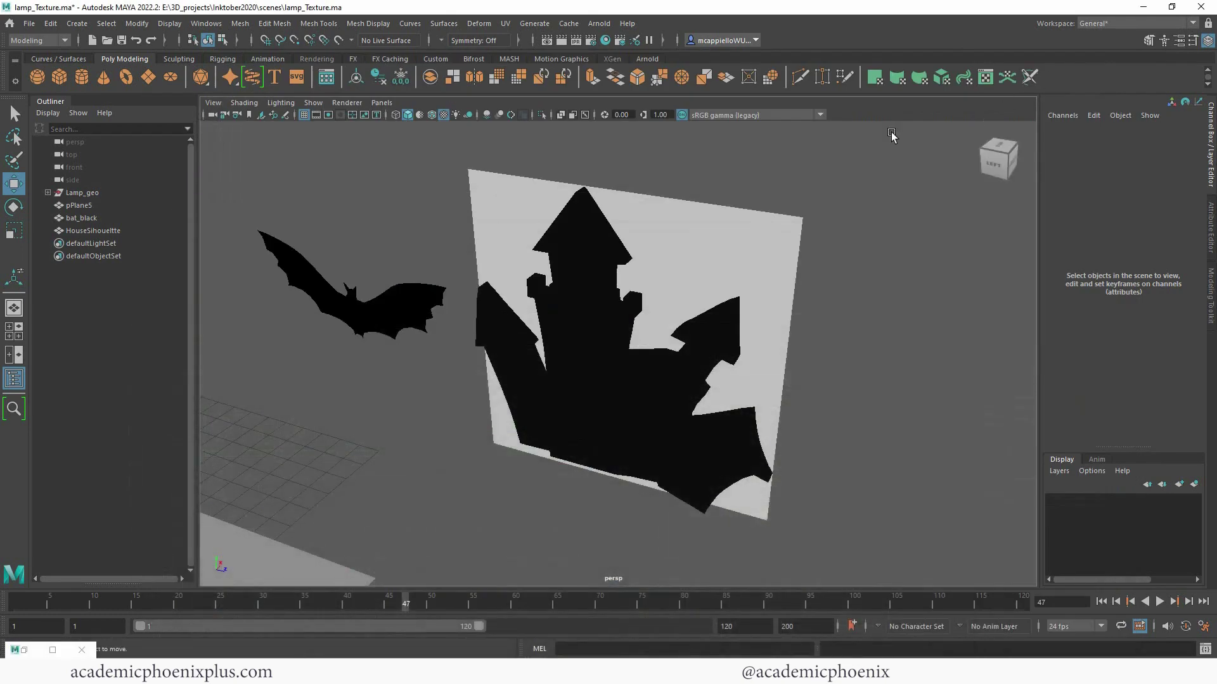
Step: Delete the unused nodes in Hypershade to clear out the duplicate house converter materials
left_click(606, 228)
left_click(607, 41)
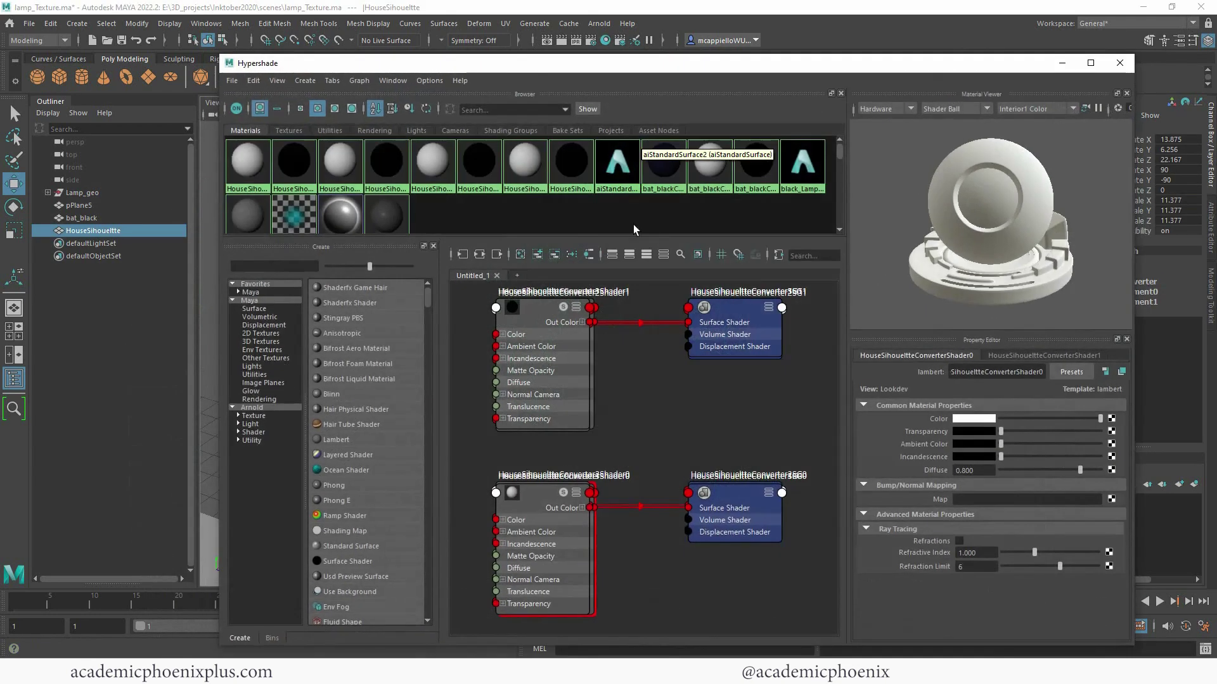
left_click(254, 81)
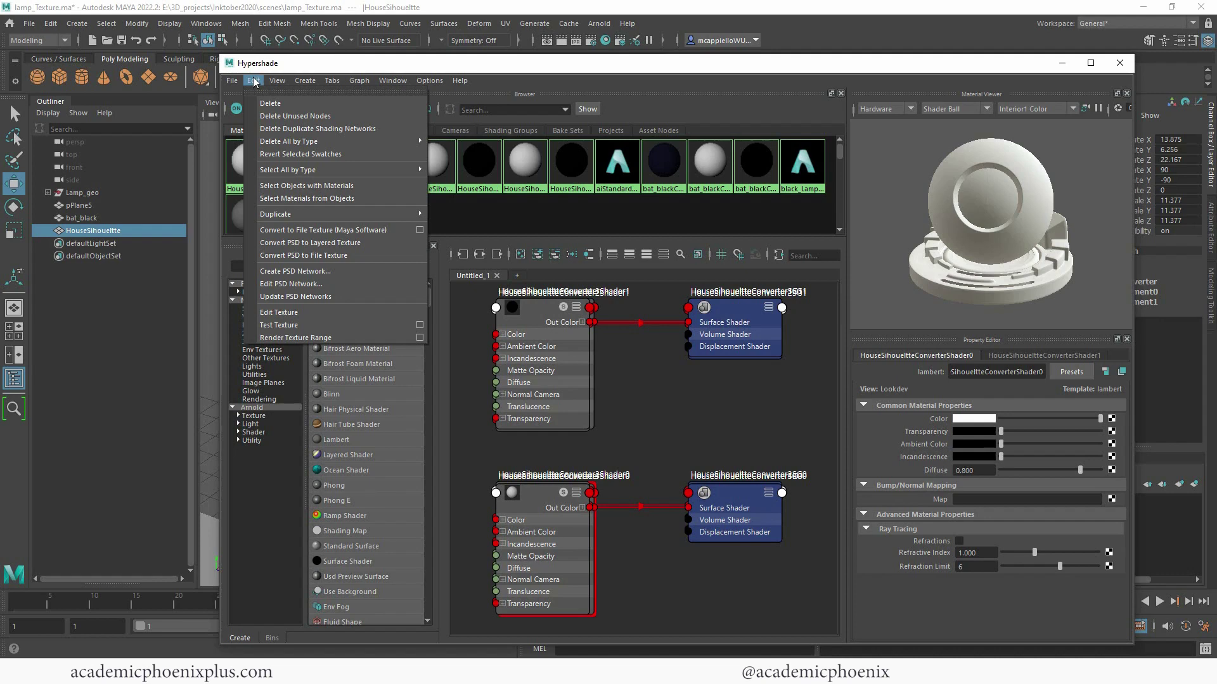
left_click(277, 118)
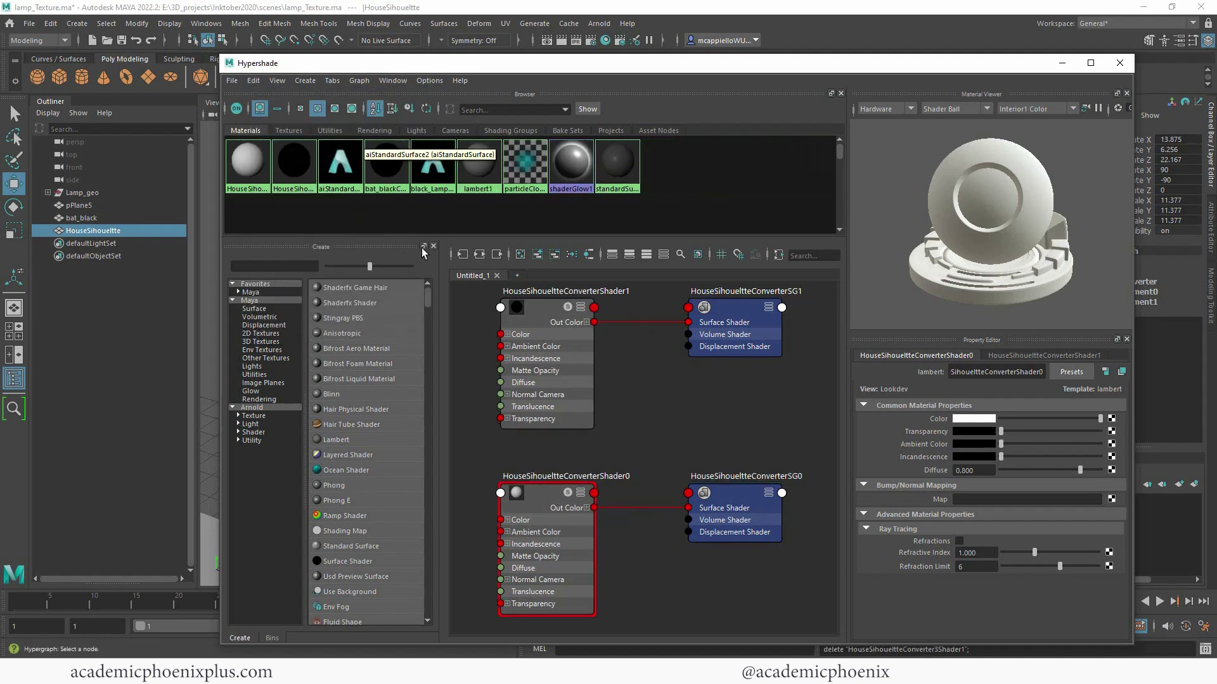
Step: Delete the house mesh's white background faces, selecting them through their white converter material
left_click_drag(463, 63, 511, 304)
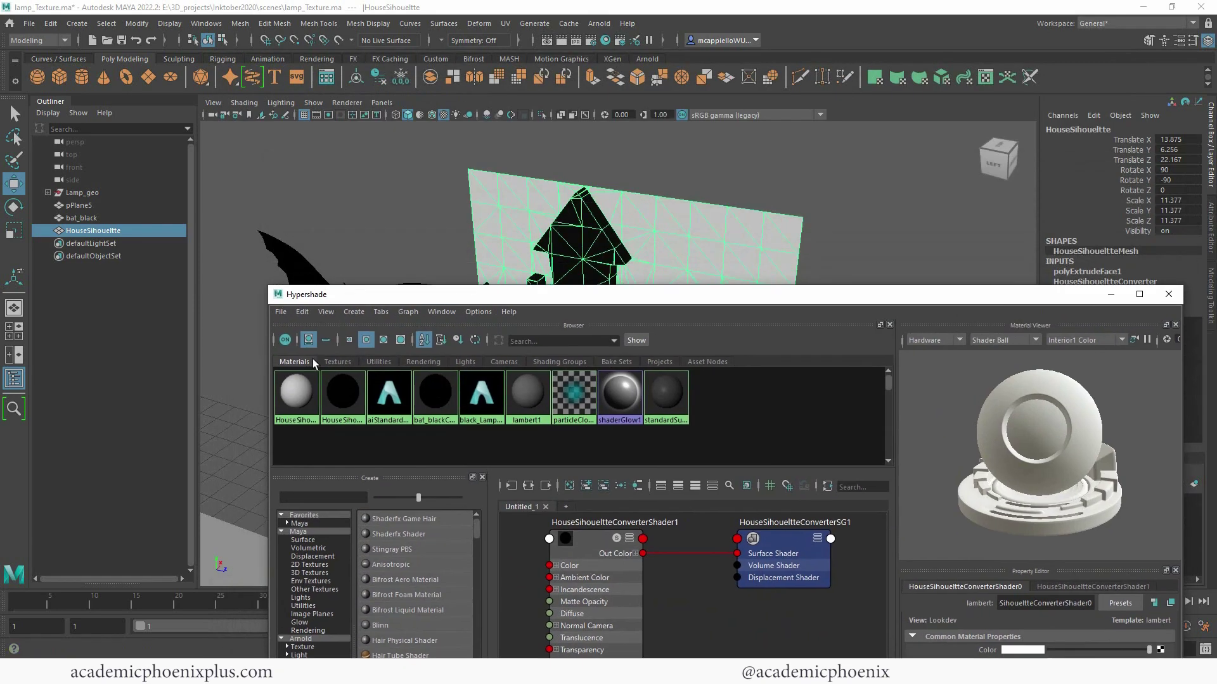
right_click(288, 402)
left_click(384, 404)
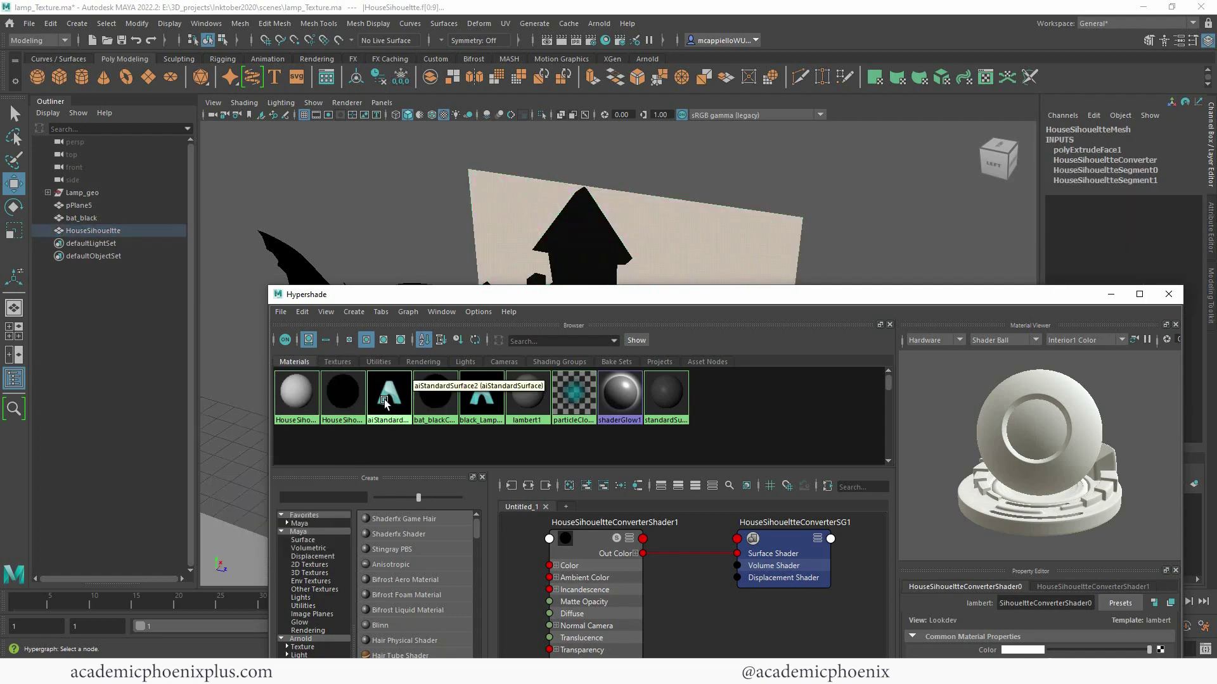
key("ctrl+z")
left_click_drag(881, 302, 630, 289)
left_click(916, 281)
right_click_drag(693, 247, 565, 225, "alt")
left_click_drag(564, 226, 730, 311, "alt")
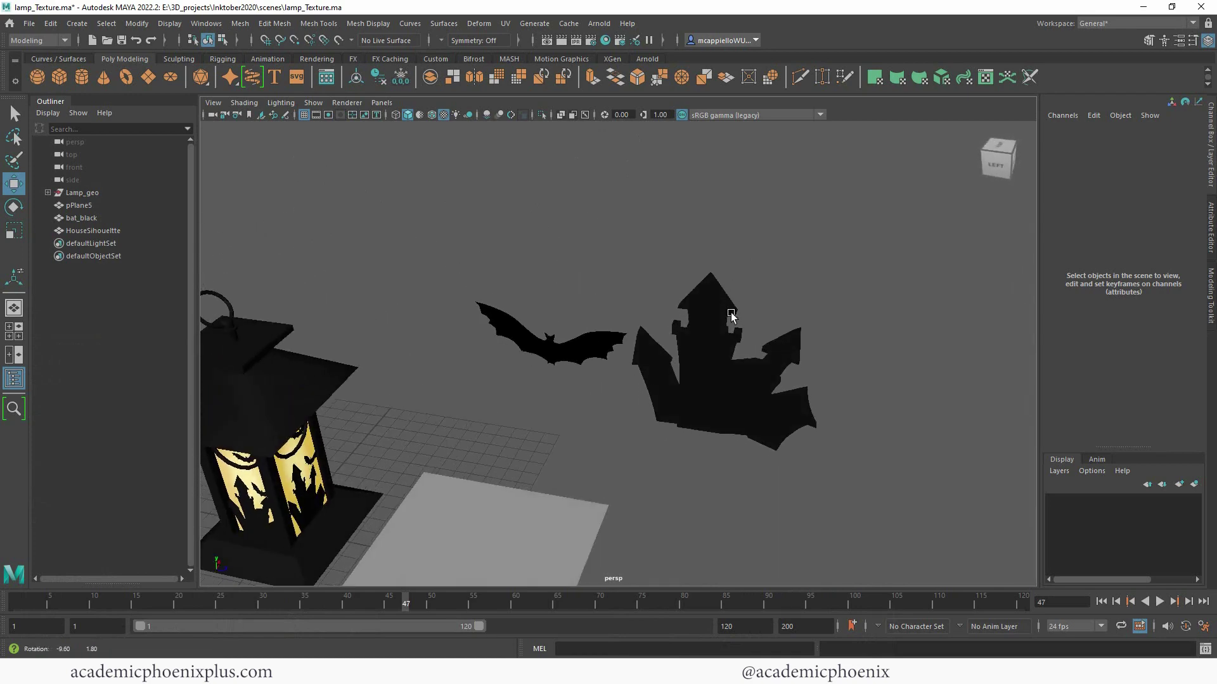
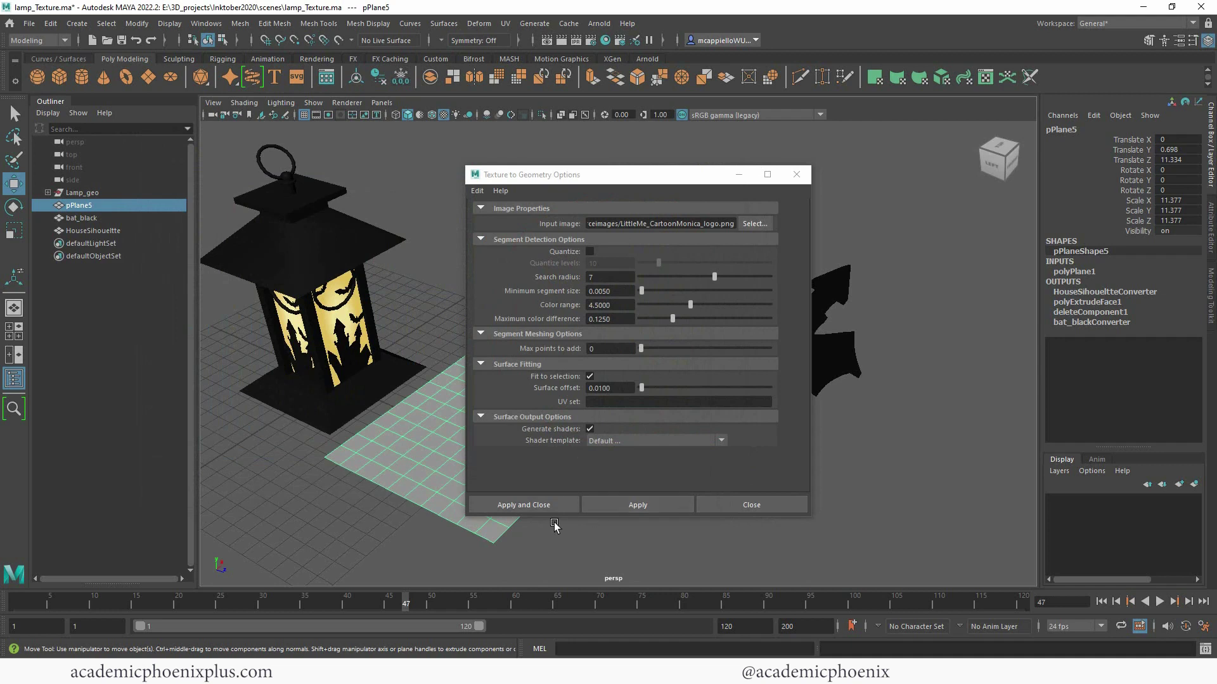
Step: Apply the Texture to Geometry conversion of the cartoon logo image to pPlane5 and close its options
left_click(549, 507)
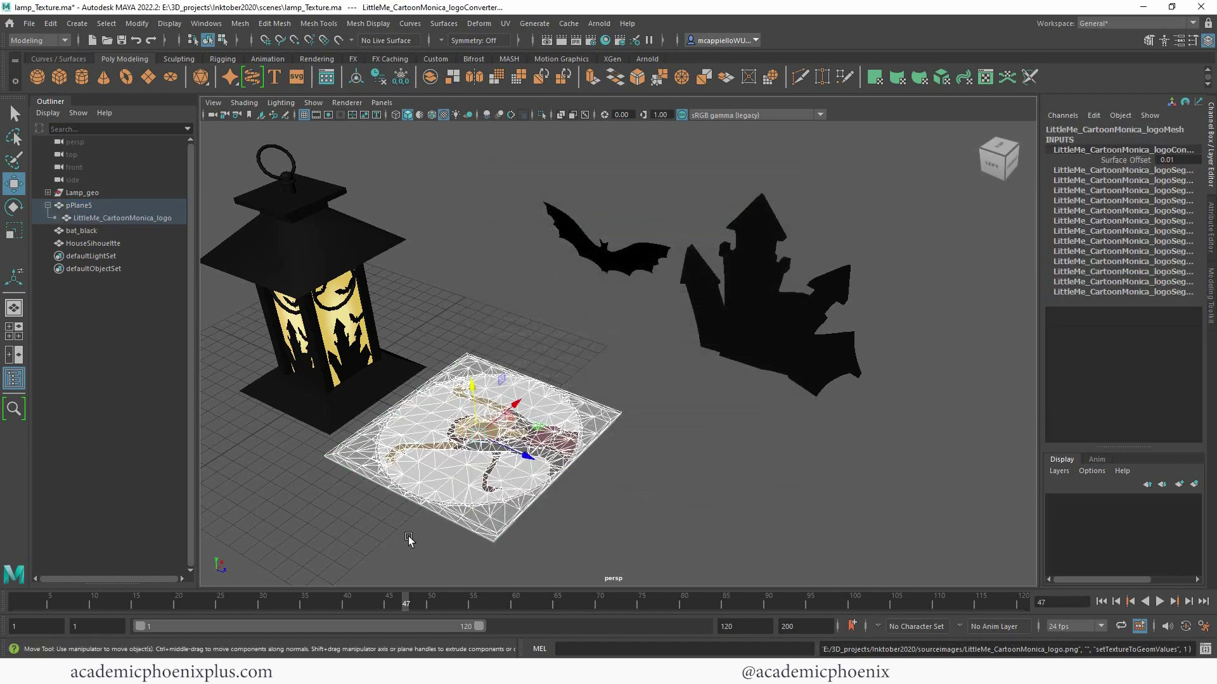
left_click(626, 459)
mouse_move(626, 459)
left_mouse_down("alt")
mouse_move(603, 454)
mouse_move(556, 378)
mouse_move(644, 416)
mouse_move(633, 437)
left_mouse_up("alt")
scroll(660, 382, "up", 3)
middle_click_drag(660, 382, 627, 408, "alt")
left_click(514, 399)
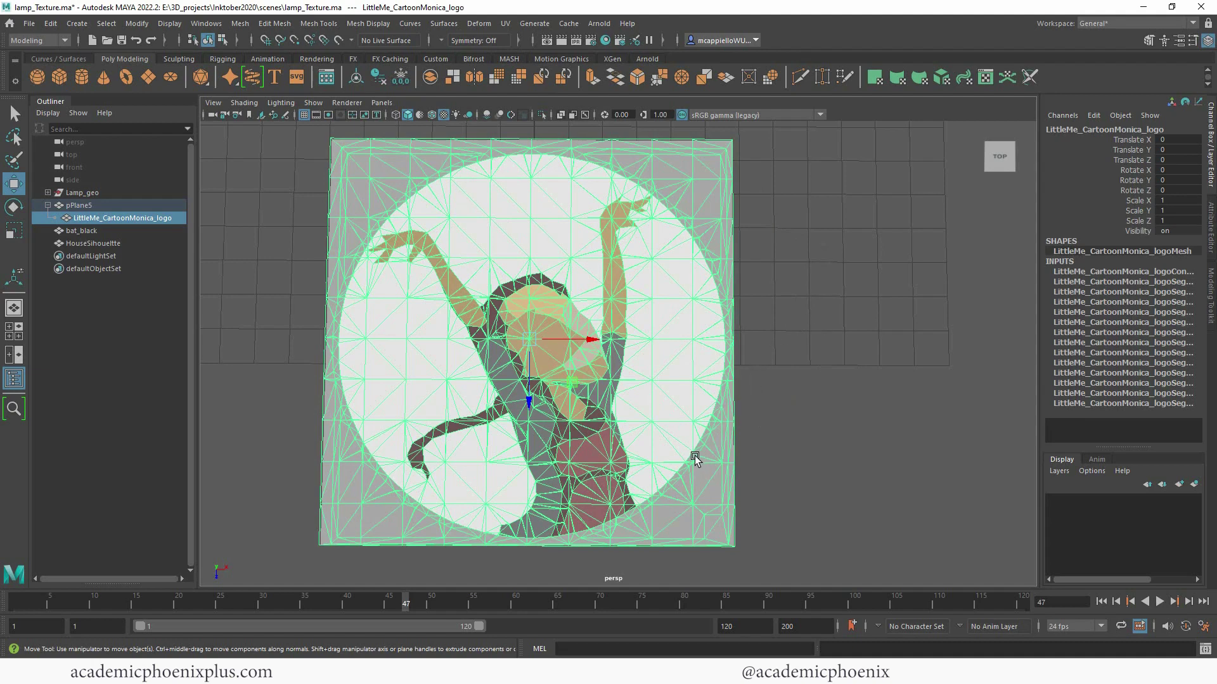
left_click(827, 462)
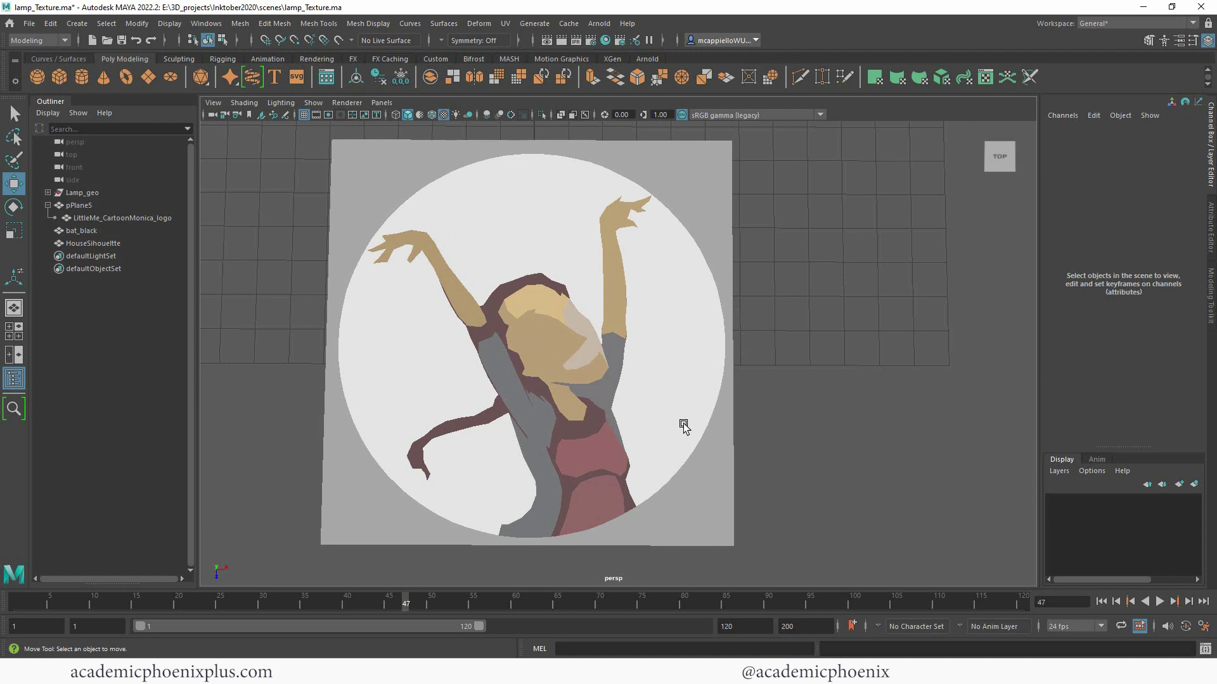
Step: Delete the logo mesh's background corner faces, selecting them through the transparent logo ConverterShader0 material in Hypershade
left_click(568, 444)
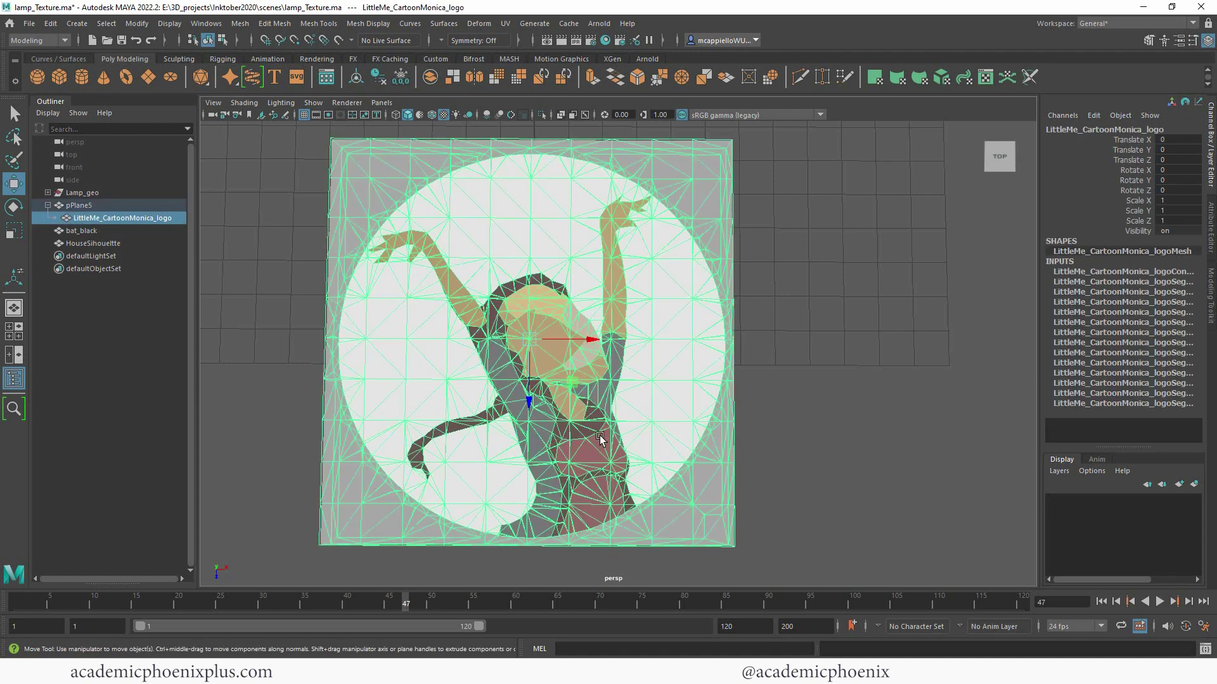
left_click(834, 386)
left_click(678, 417)
left_click(605, 40)
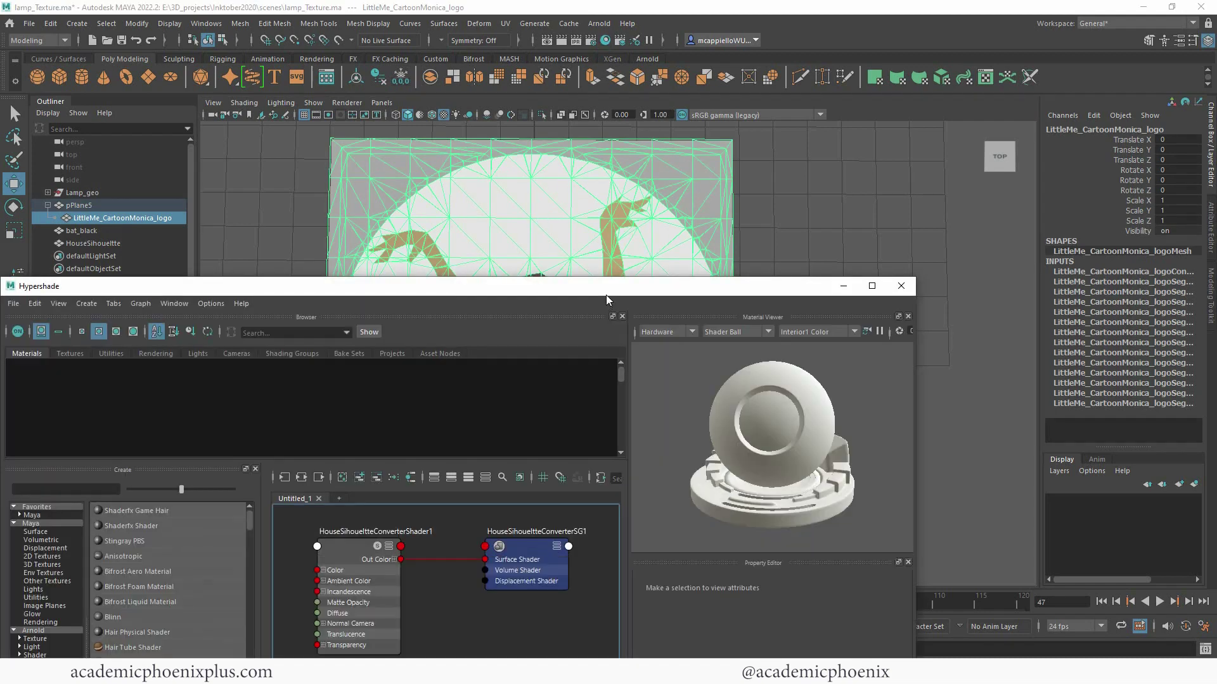
left_click_drag(605, 294, 785, 423)
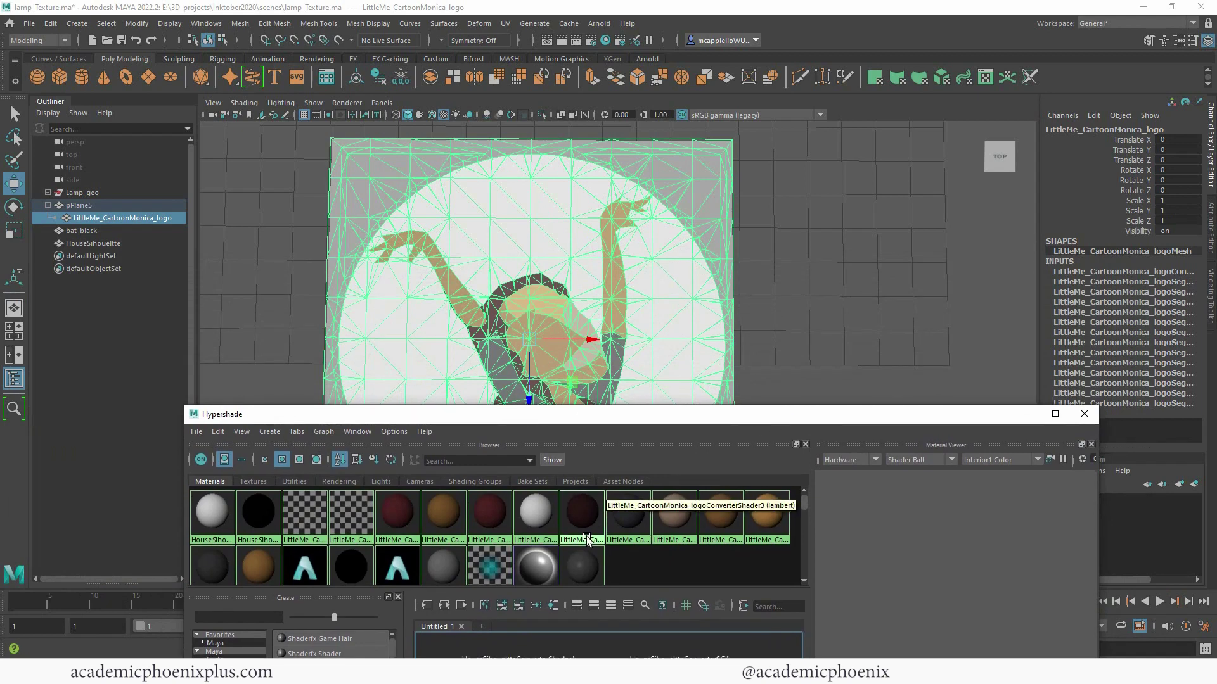
left_click_drag(683, 428, 737, 416)
right_click(355, 496)
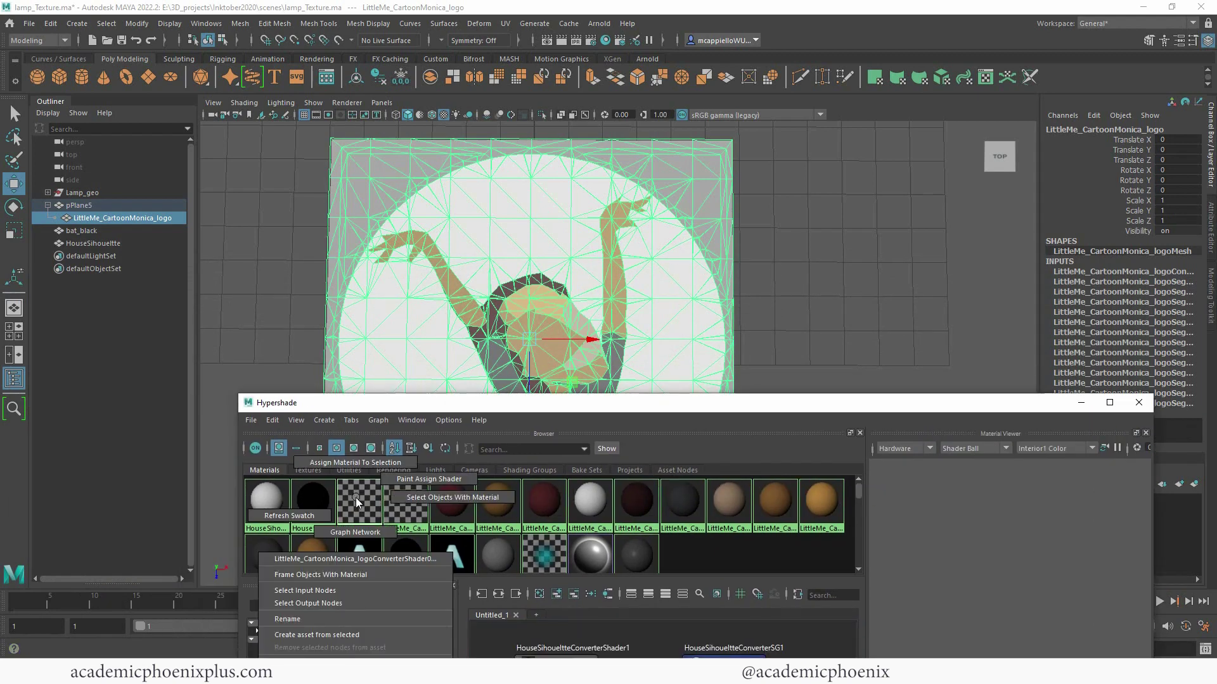
left_click(442, 497)
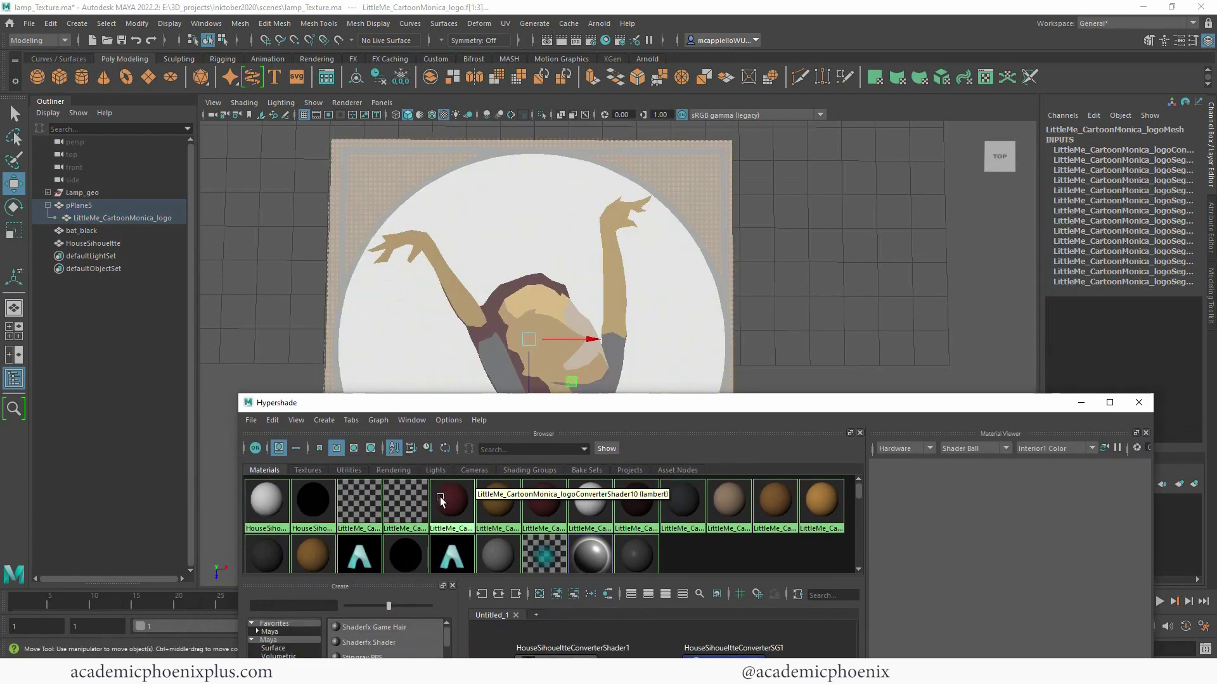
left_click(345, 161)
Step: Give the logo's thin transparent border faces, which use the logo ConverterShader1 material, an opaque red color
left_click(508, 222)
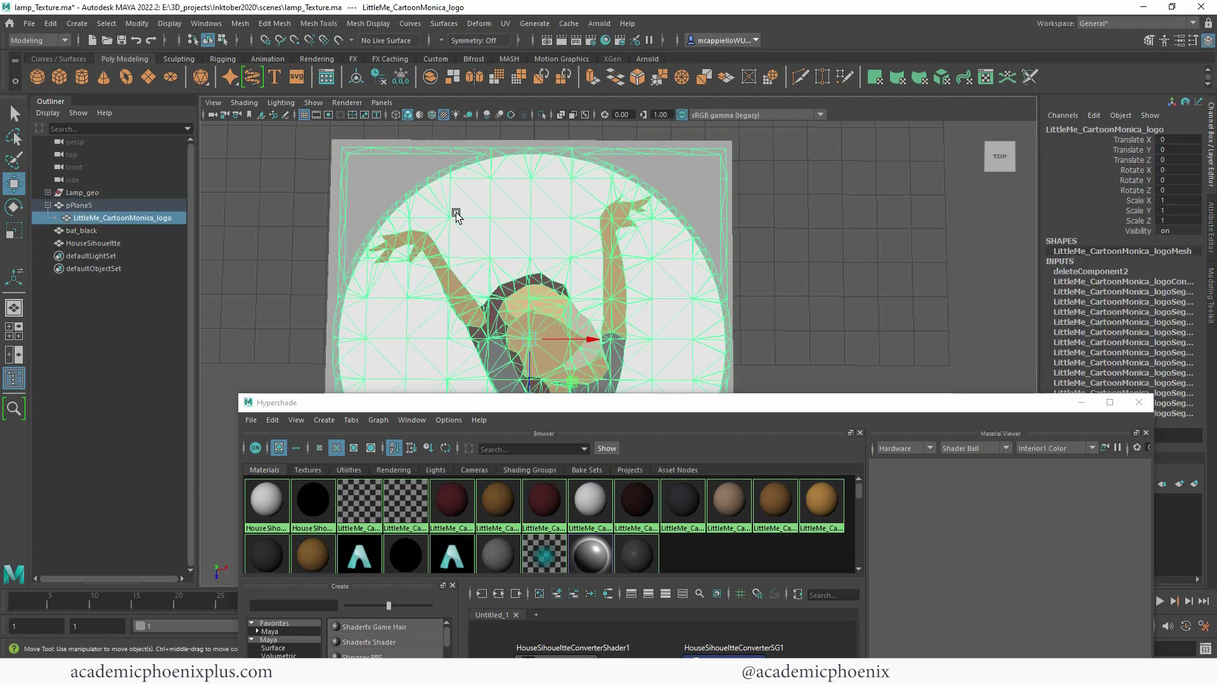
right_click_drag(394, 502, 481, 504)
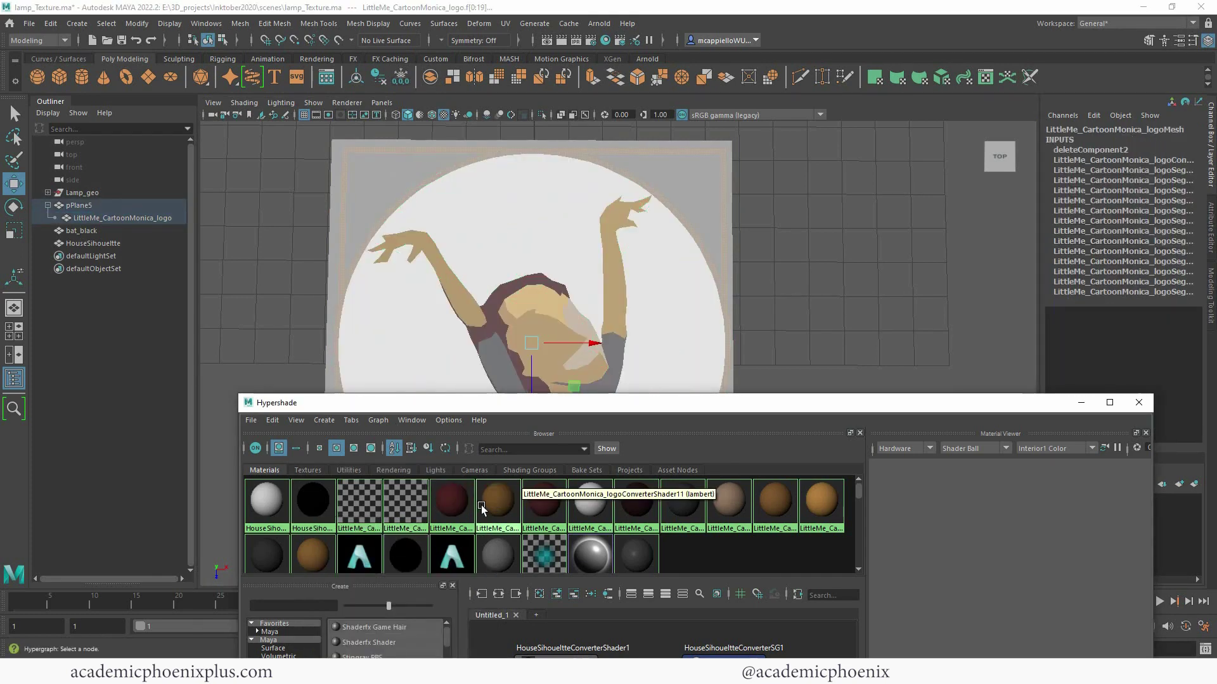
double_click(412, 507)
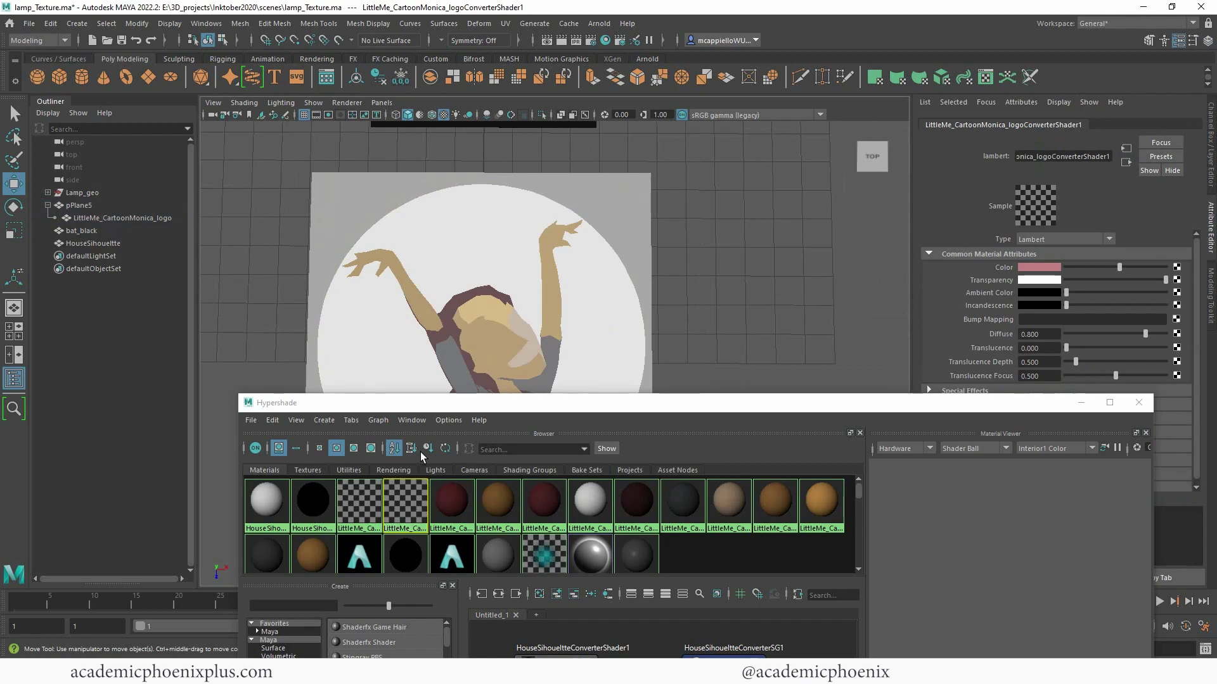
right_click_drag(409, 496, 465, 474)
left_click(773, 340)
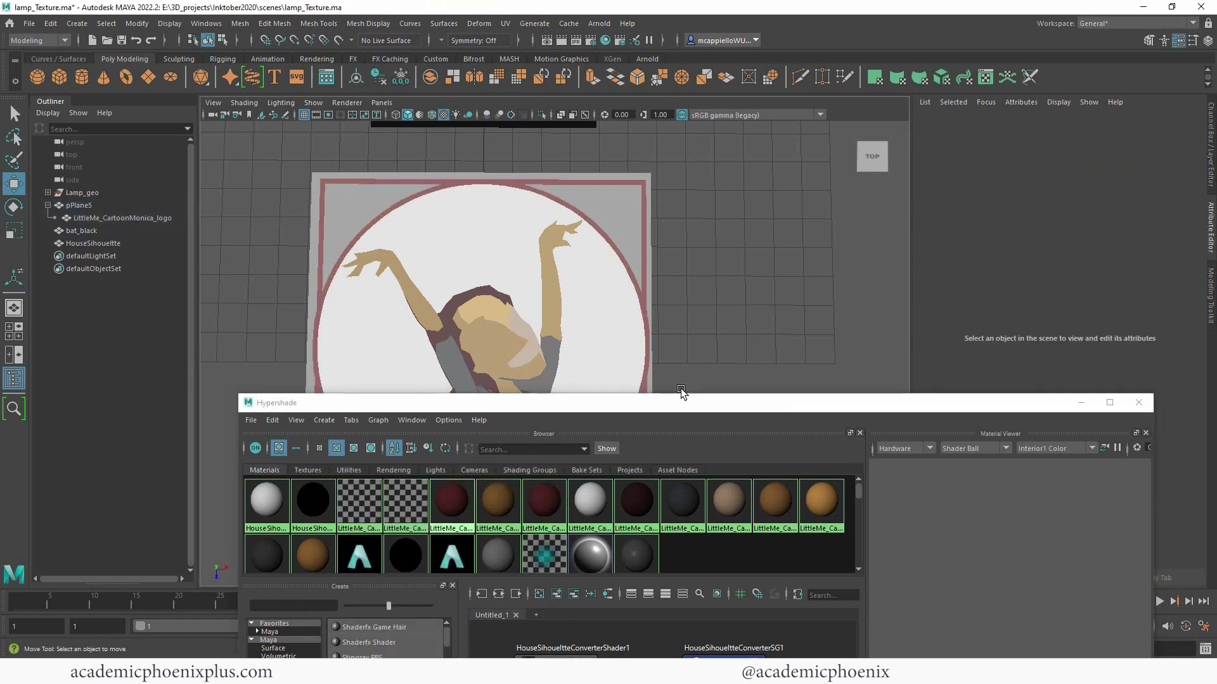
Step: Close Hypershade and stand the logo mesh upright with Rotate X at 90 and Rotate Y at -90
left_click(1139, 403)
left_click_drag(651, 437, 602, 394, "alt")
left_click(602, 394)
key("e")
left_click_drag(499, 460, 501, 419)
left_click(1211, 146)
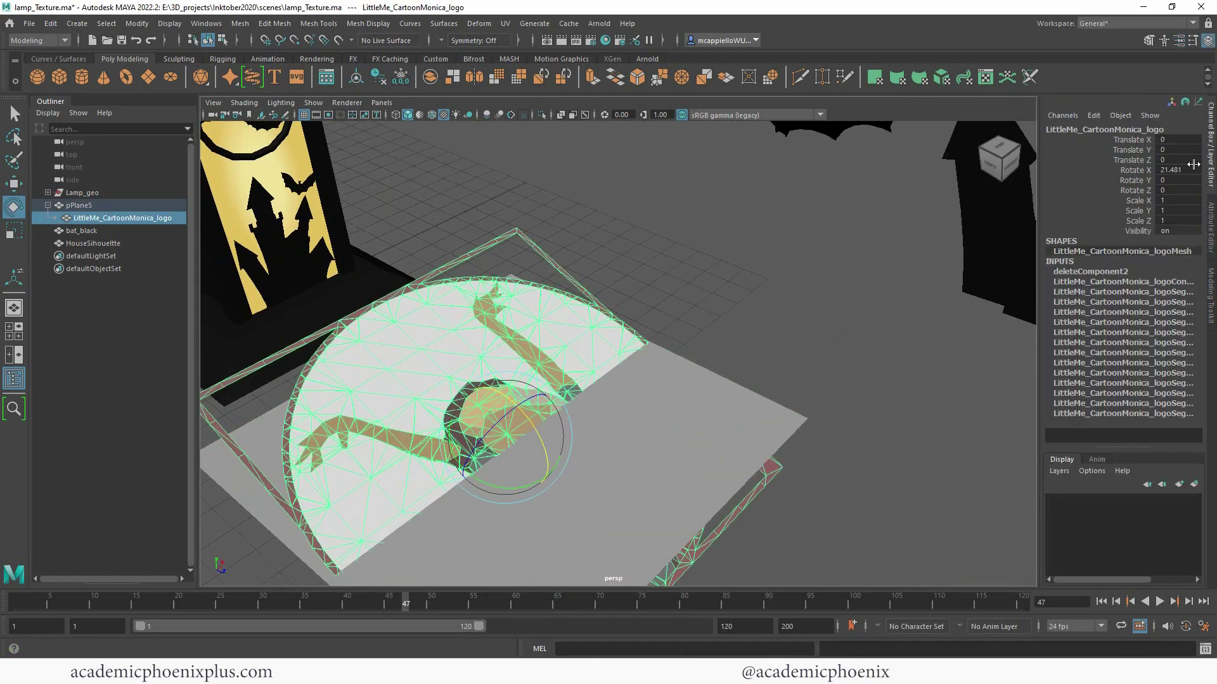
double_click(1190, 169)
type("90")
key("Tab")
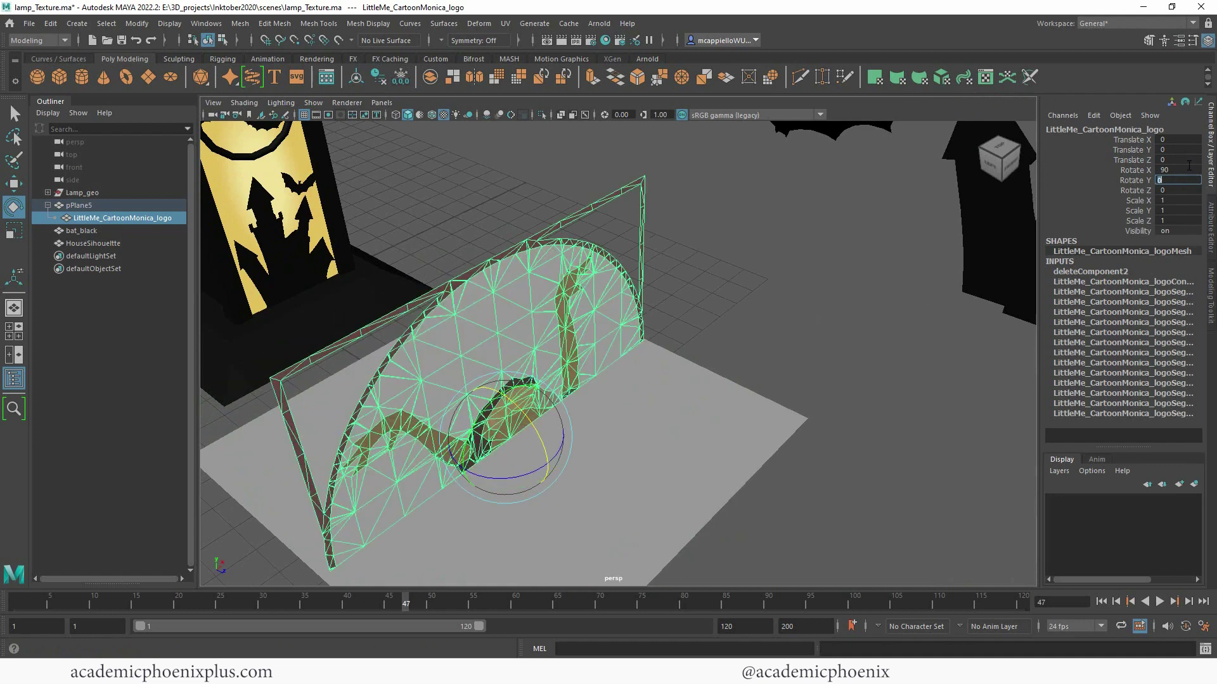
type("-90")
key("Return")
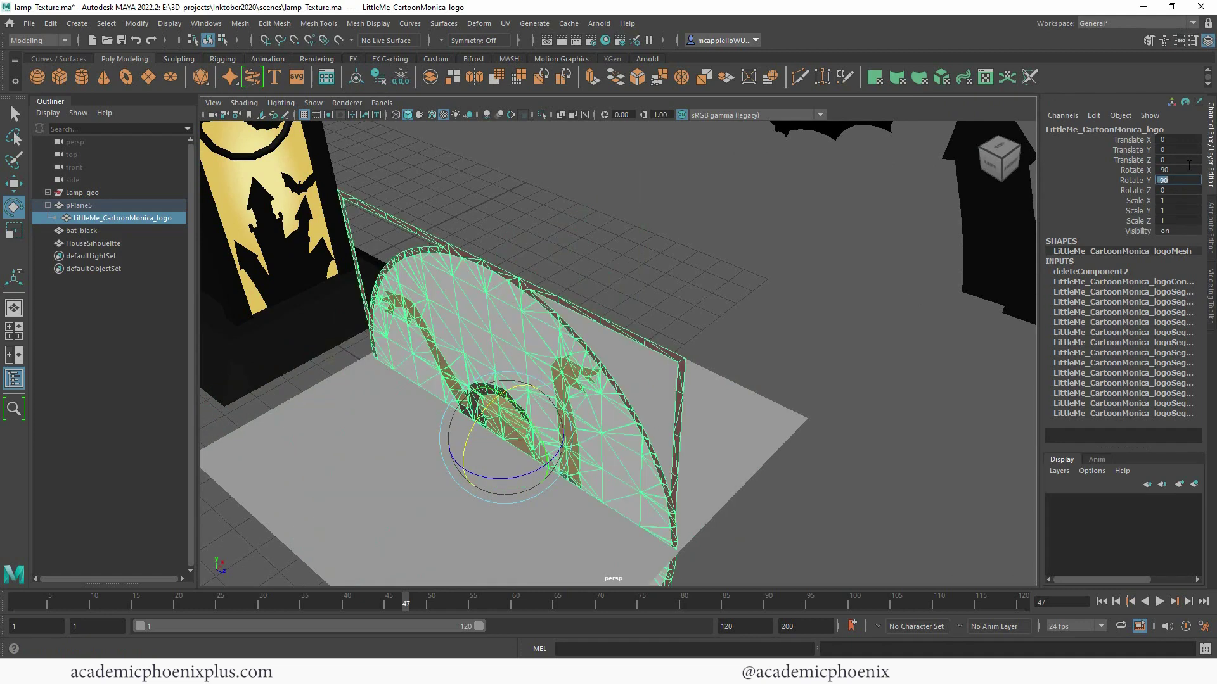
Step: Scale the upright logo mesh to about 0.64 and move it beside the house silhouette, at about X 1.09, Y 0.53, Z 1.87
key("w")
left_click_drag(509, 352, 482, 240)
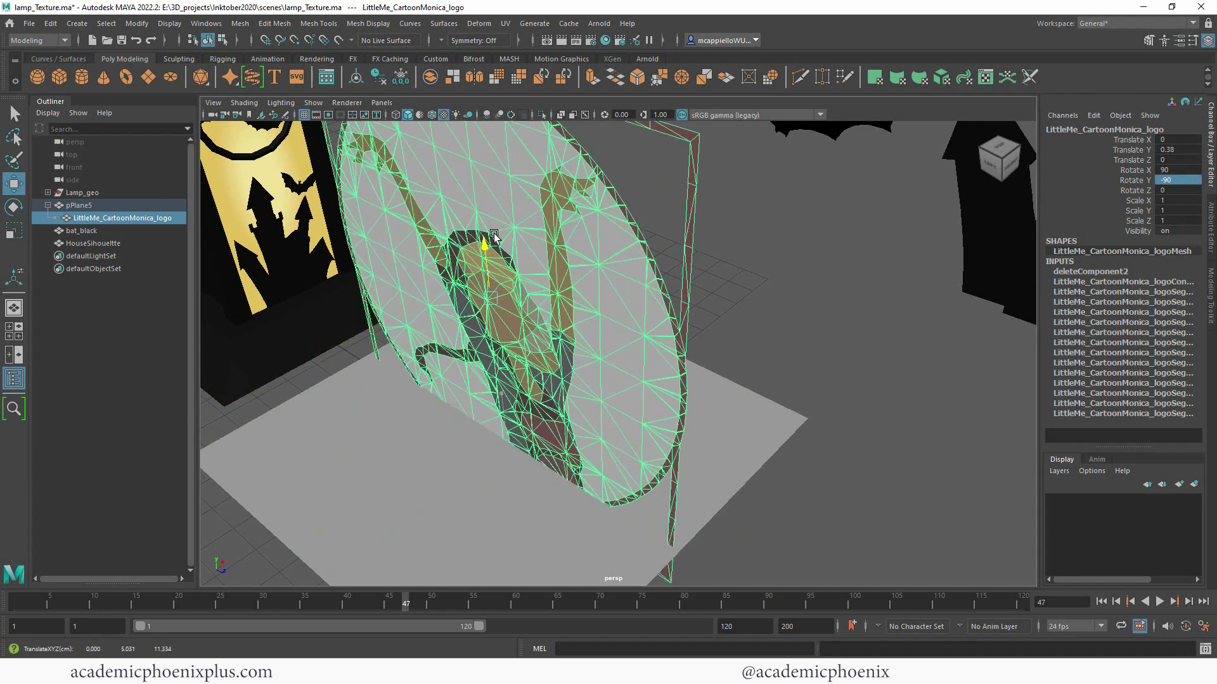
scroll(483, 240, "down", 6)
left_click_drag(545, 279, 560, 320, "alt")
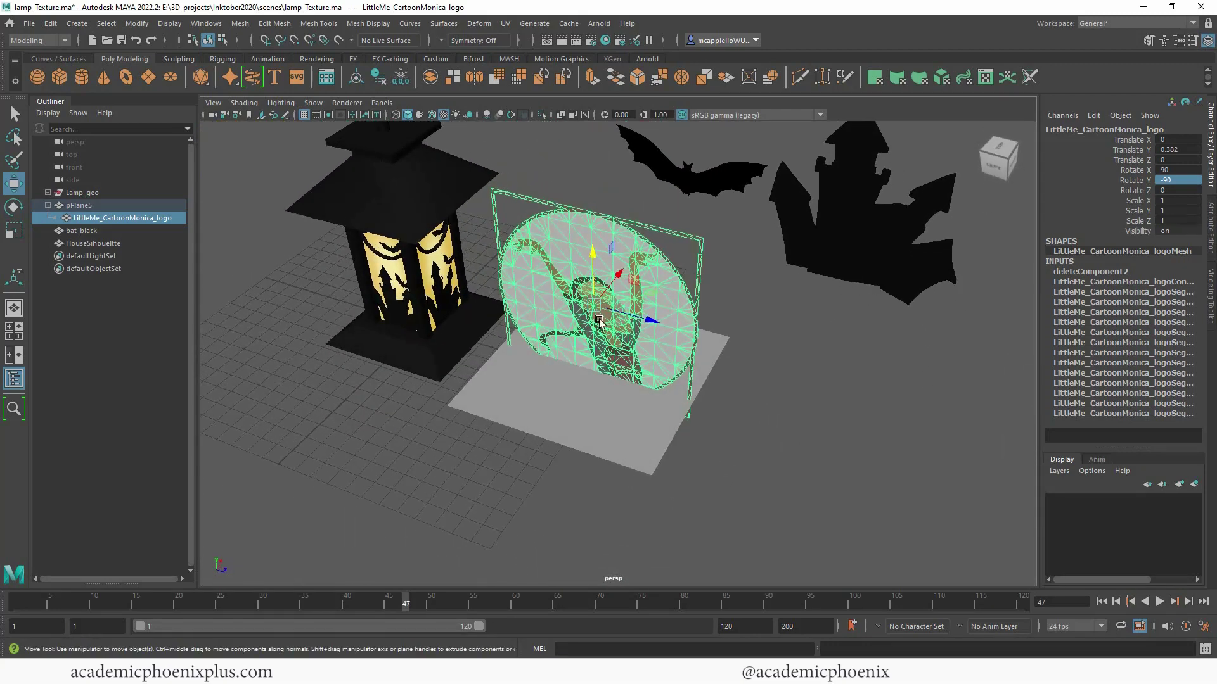
key("r")
key("w")
left_click_drag(592, 263, 770, 225)
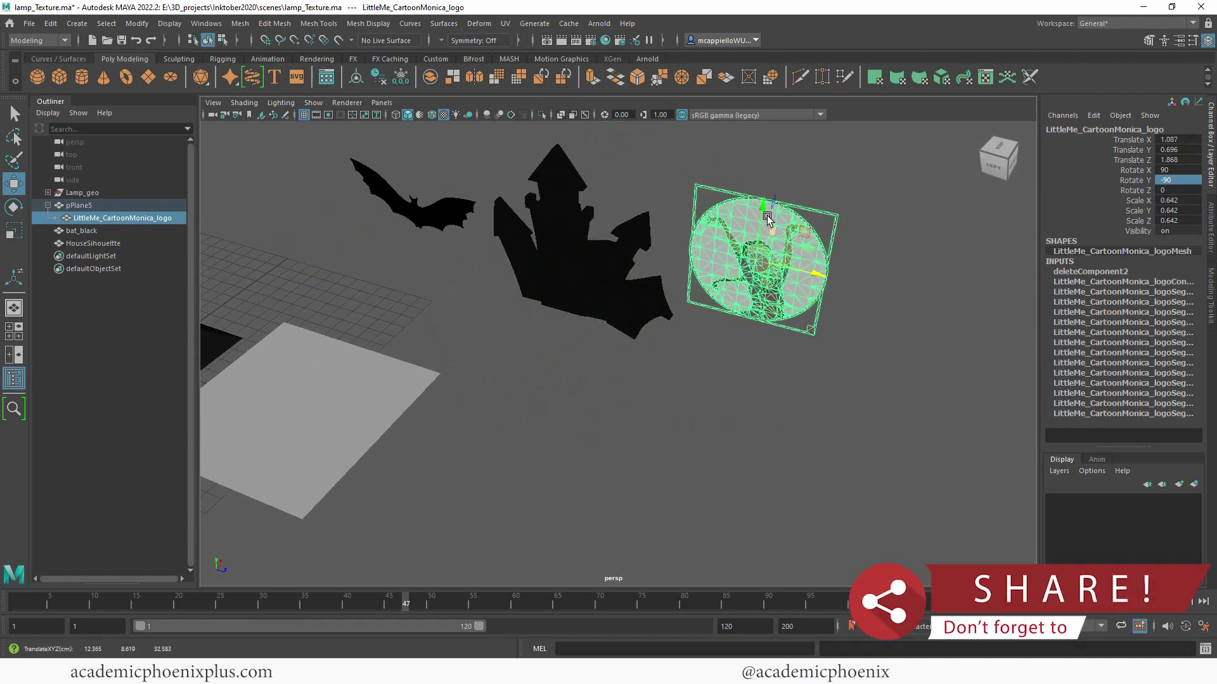
left_click(720, 388)
left_click_drag(720, 388, 758, 378, "alt")
scroll(758, 375, "up", 4)
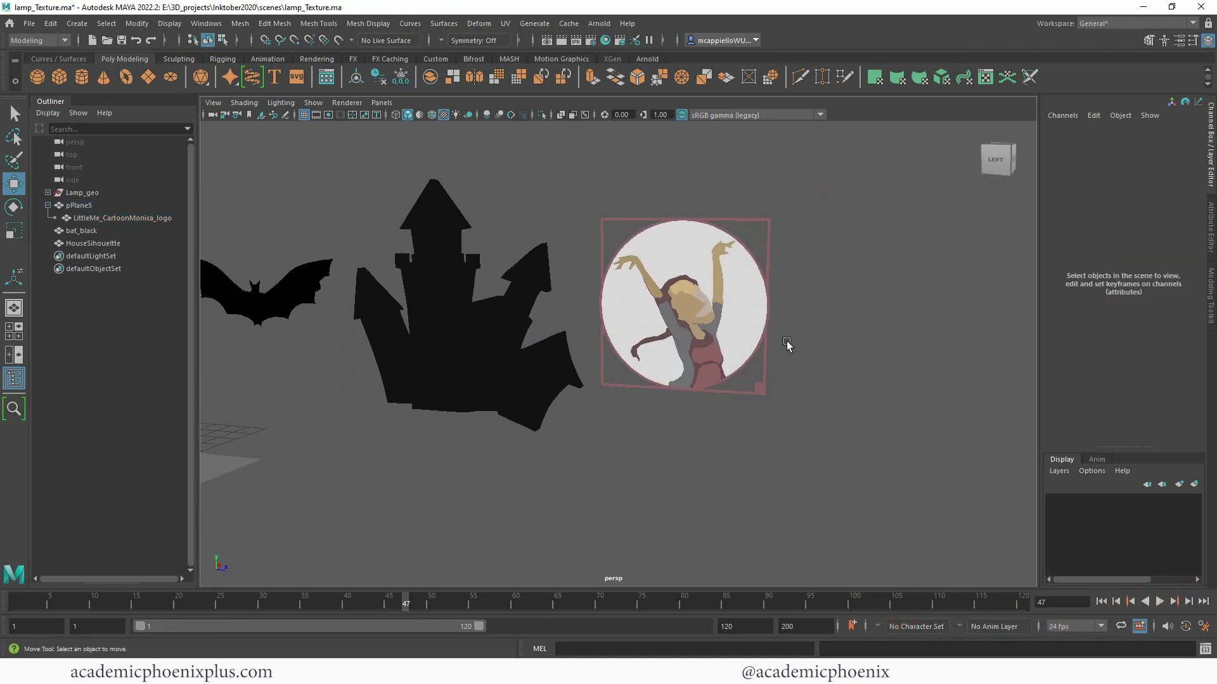
Step: Compare the converted bat, house and logo meshes with the bat and house silhouette geometry mounted on the lantern's glowing panels
left_click_drag(653, 366, 698, 355, "alt")
left_click_drag(779, 274, 691, 322, "alt")
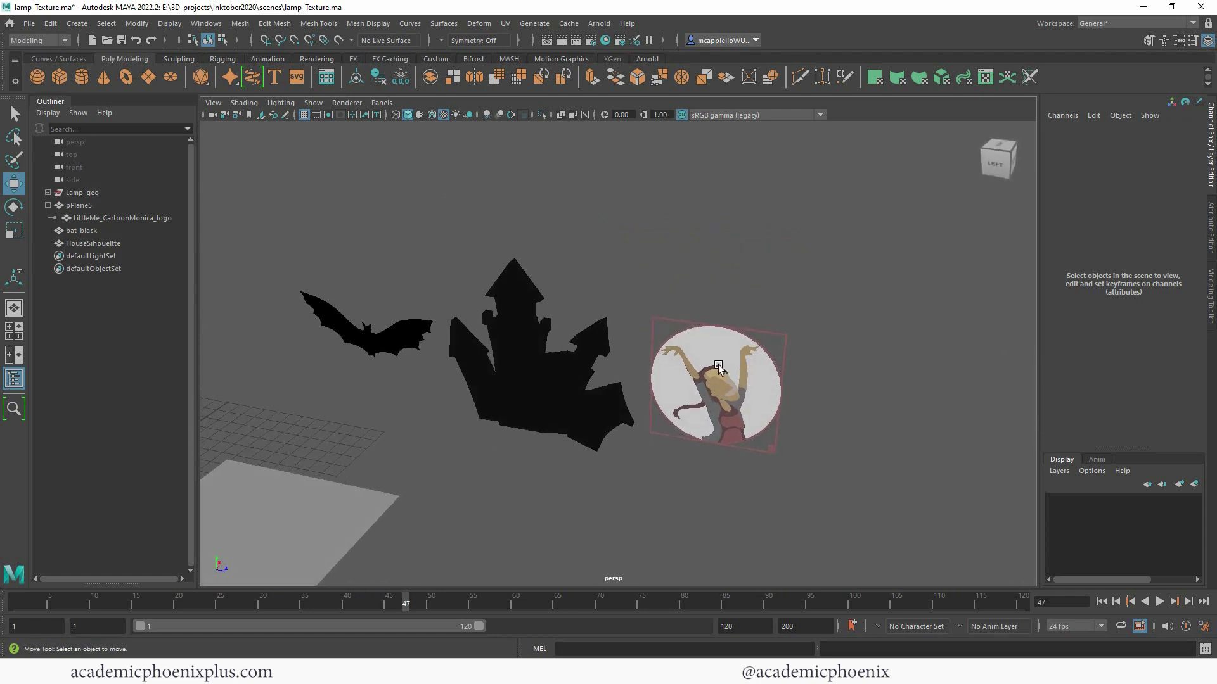
left_click_drag(693, 281, 652, 272, "alt")
right_click_drag(652, 272, 620, 329, "alt")
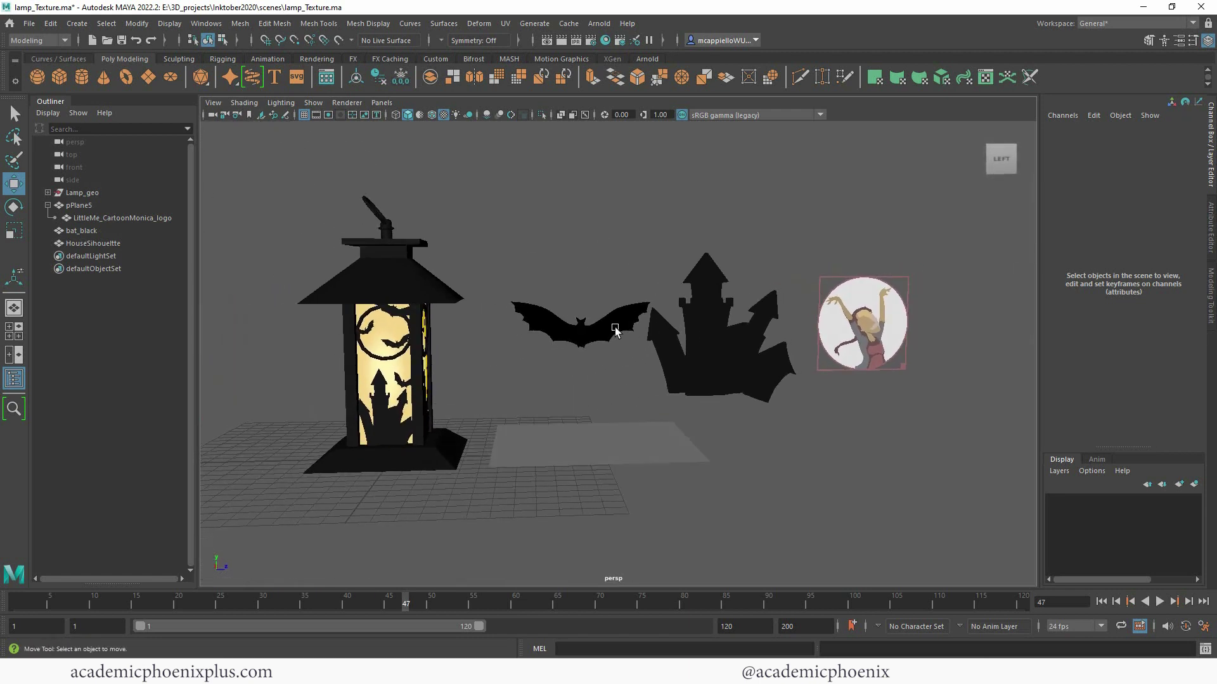
left_click(619, 329)
left_click(697, 339)
left_click(470, 412)
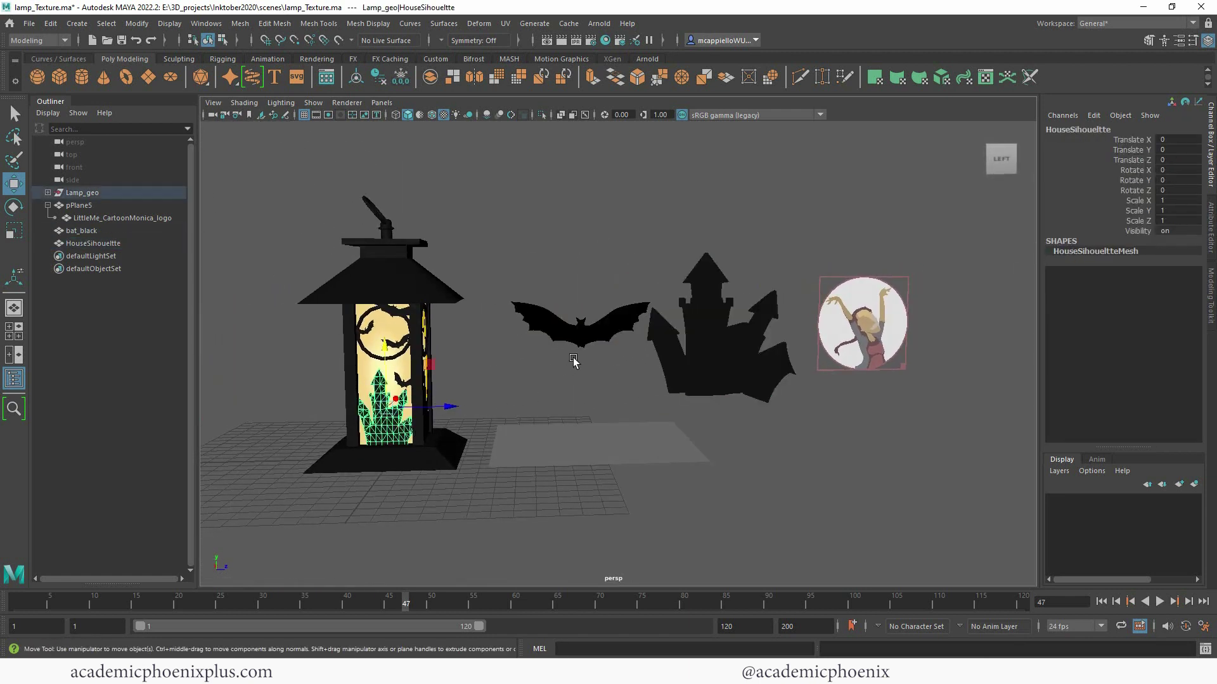
left_click_drag(569, 361, 466, 372, "alt")
left_click(336, 387)
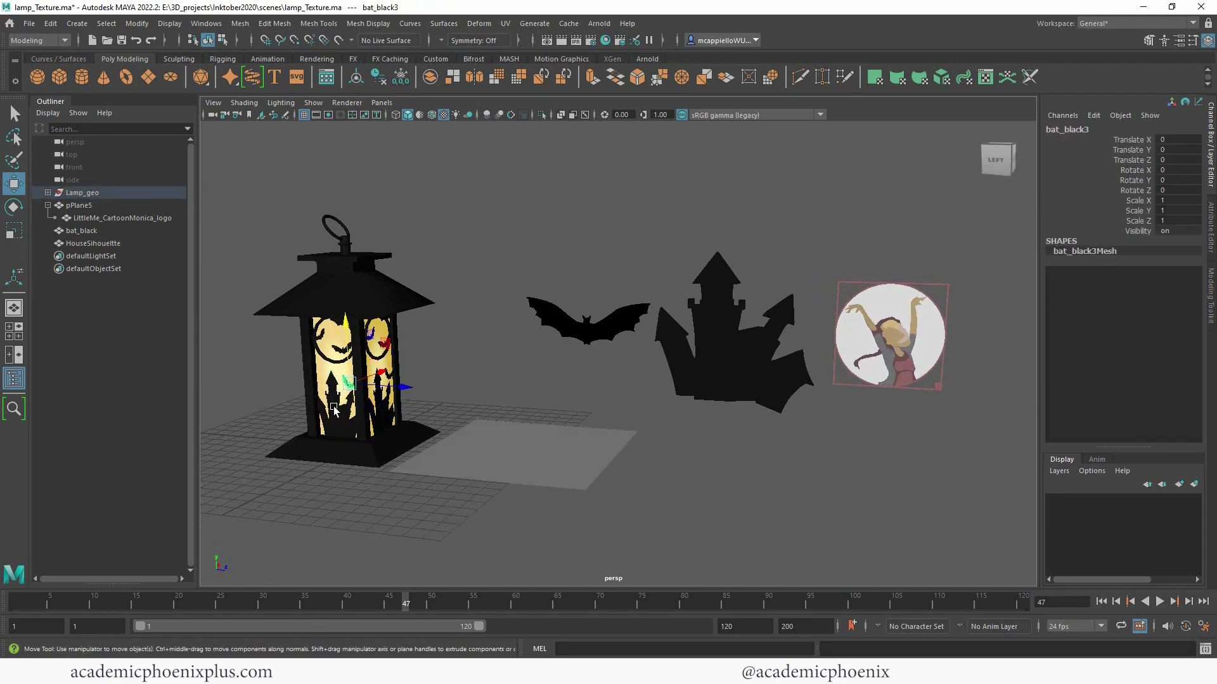
left_click(333, 406)
right_click_drag(405, 364, 722, 367, "alt")
left_click(717, 383)
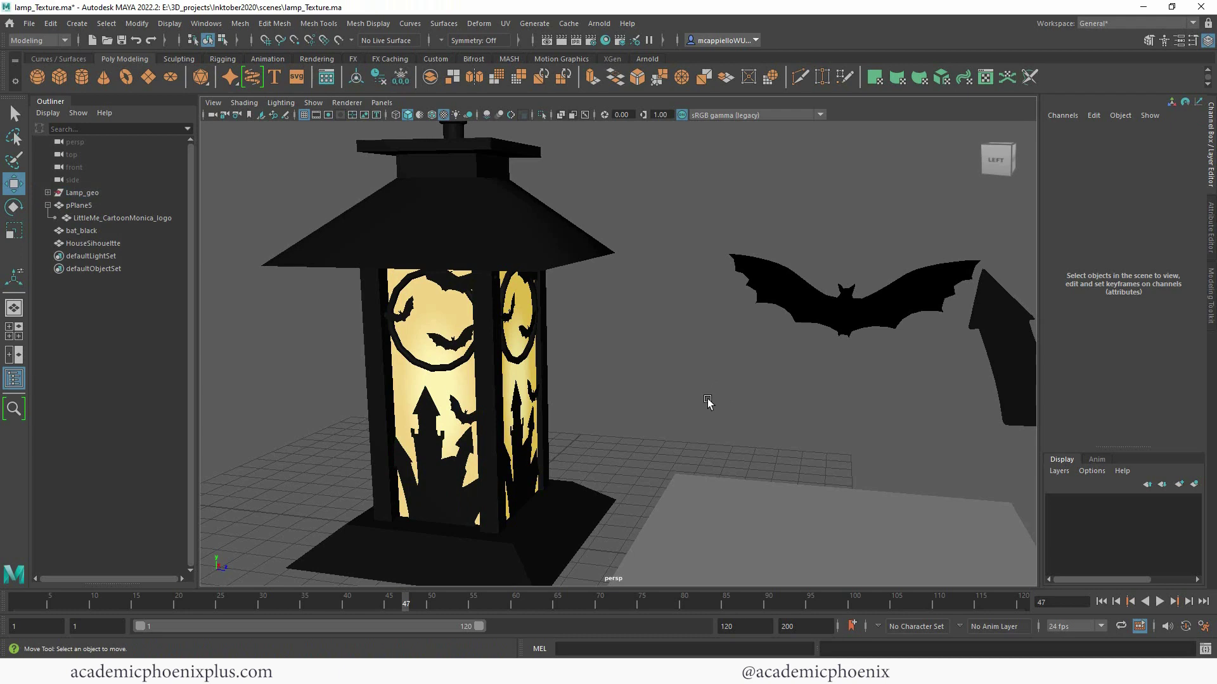
left_click(438, 477)
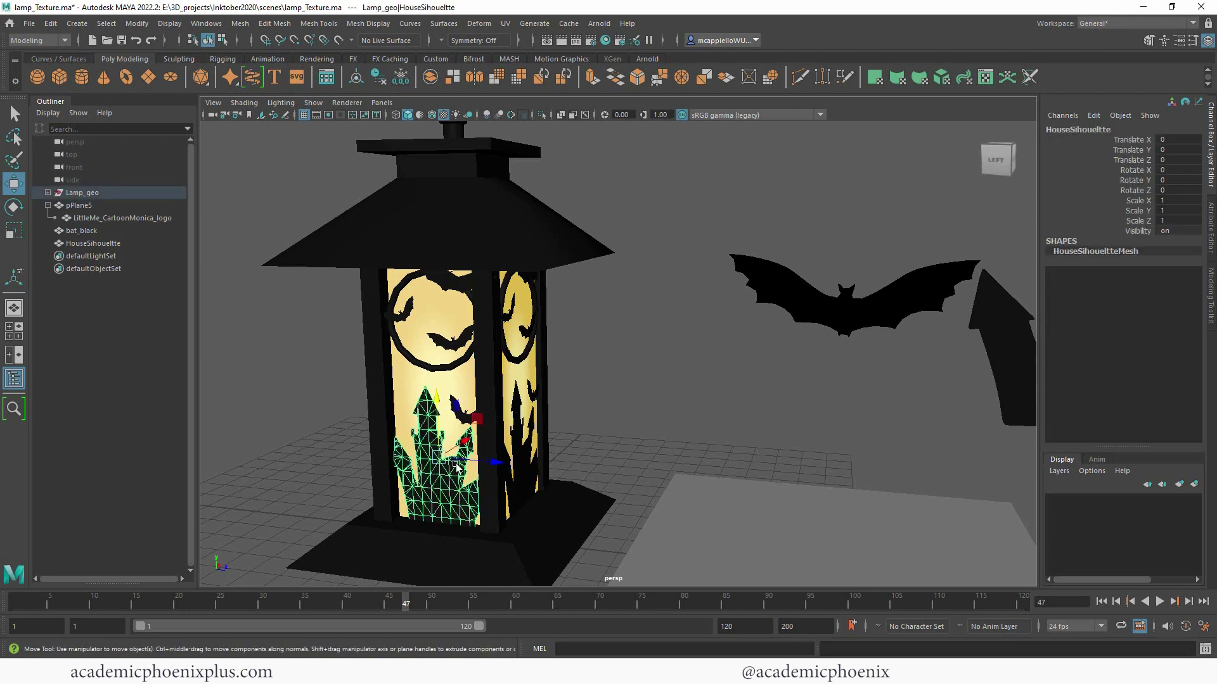
left_click(691, 414)
right_click_drag(778, 355, 618, 388, "alt")
left_click_drag(618, 387, 589, 374, "alt")
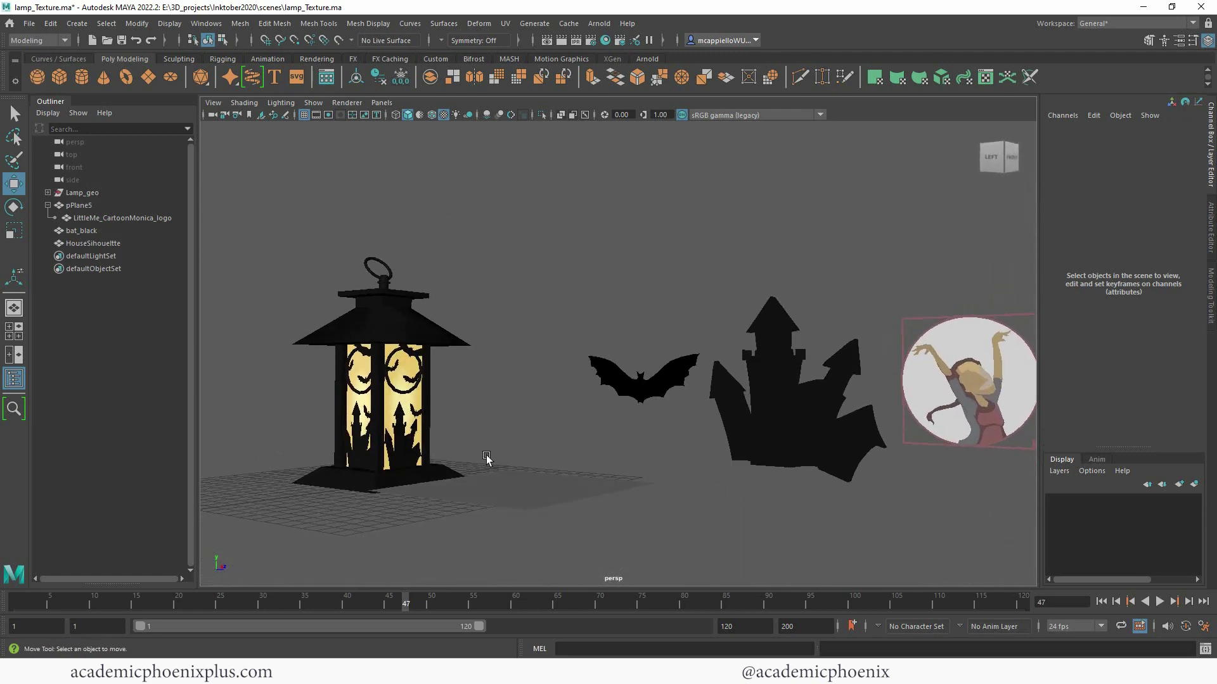
middle_click_drag(523, 300, 590, 378, "alt")
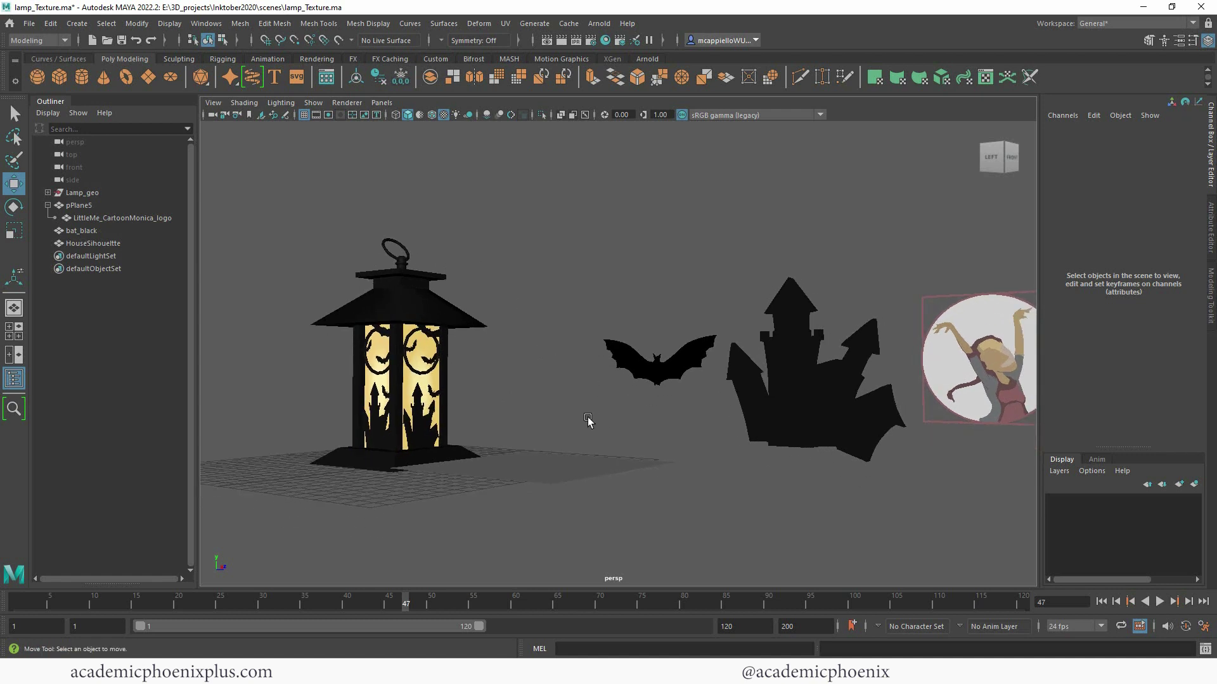
middle_click_drag(539, 375, 536, 380, "alt")
left_click_drag(535, 381, 544, 353, "alt")
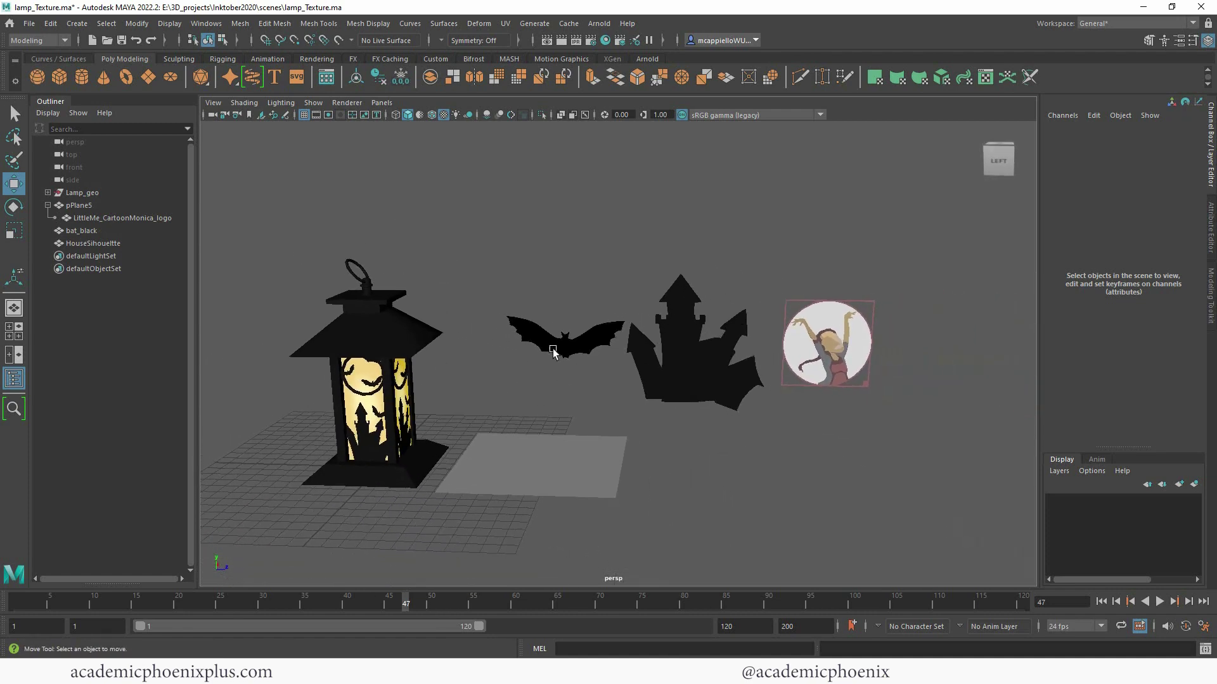
left_click(543, 353)
left_click(691, 355)
middle_click_drag(691, 355, 590, 363, "alt")
left_click(729, 352)
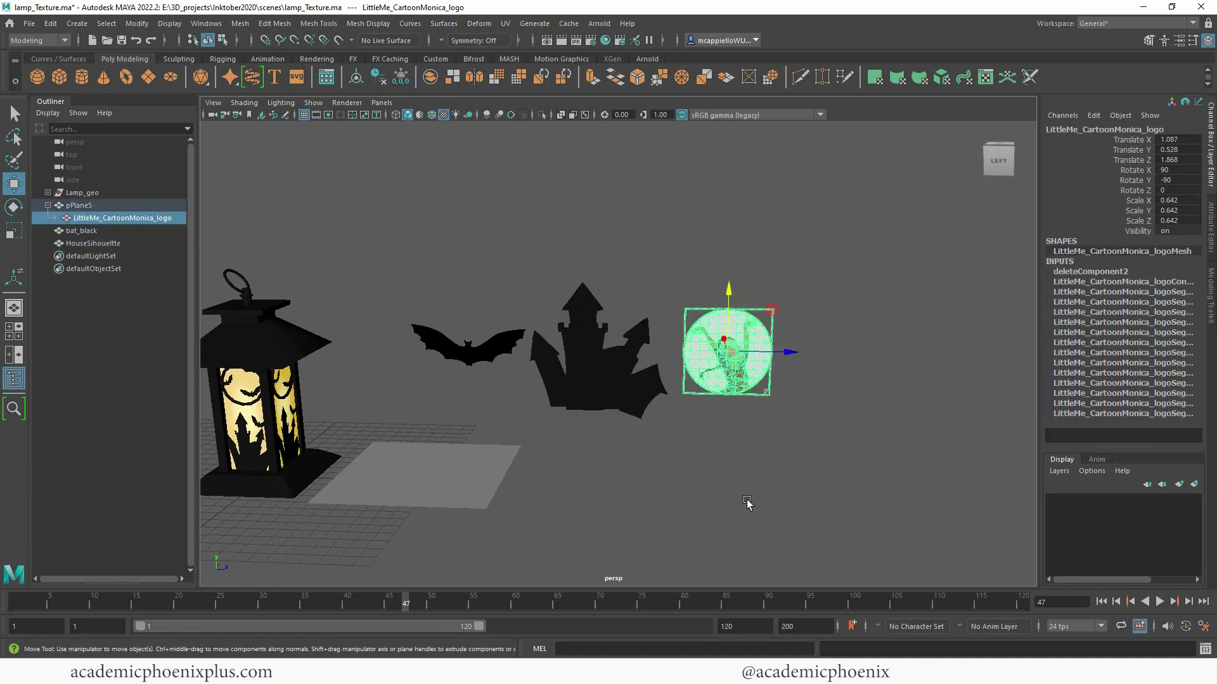
left_click(786, 413)
left_click(733, 389)
left_click(660, 421)
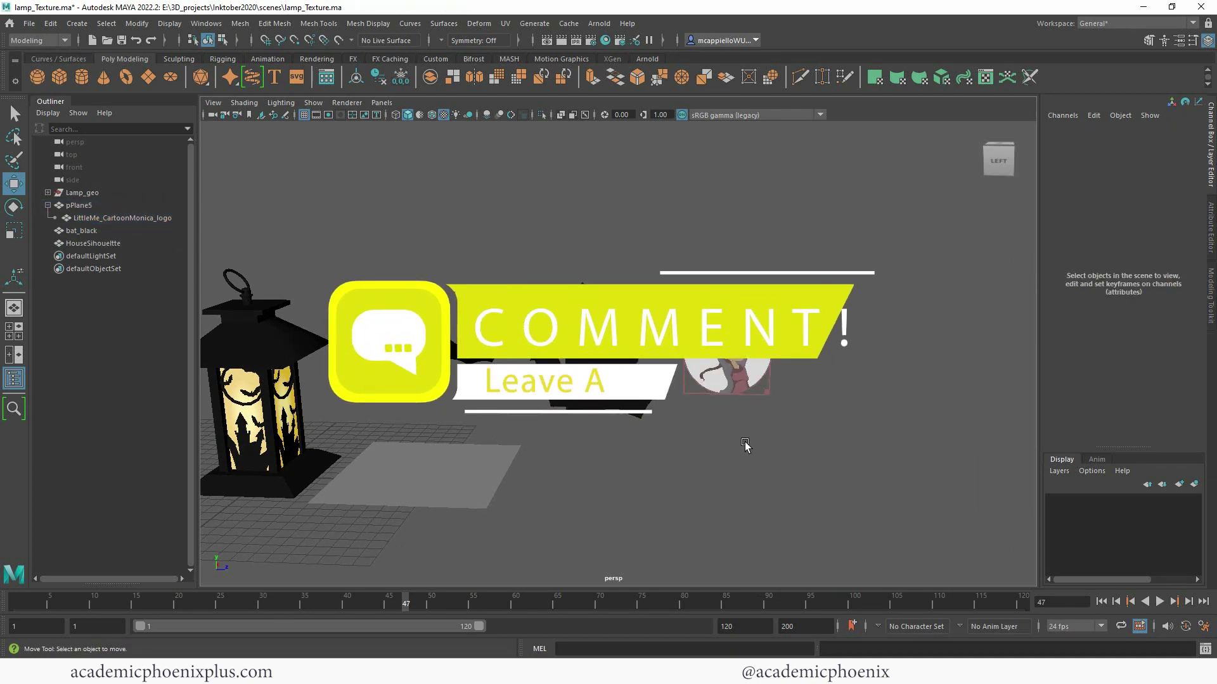